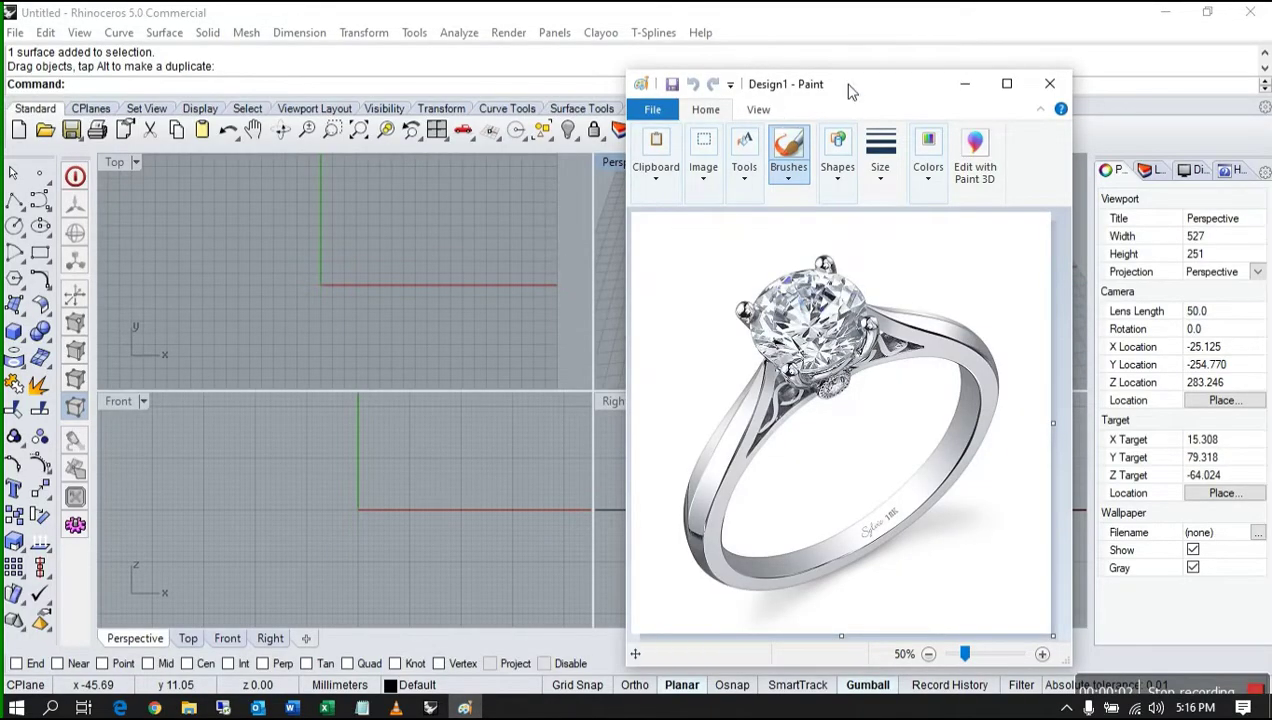
- Minimize the Paint window with the ring photo and move the ring reference picture closer to the origin in the Top view
{"action": "left_click_drag", "start_coordinate": [850, 90], "coordinate": [588, 76]}
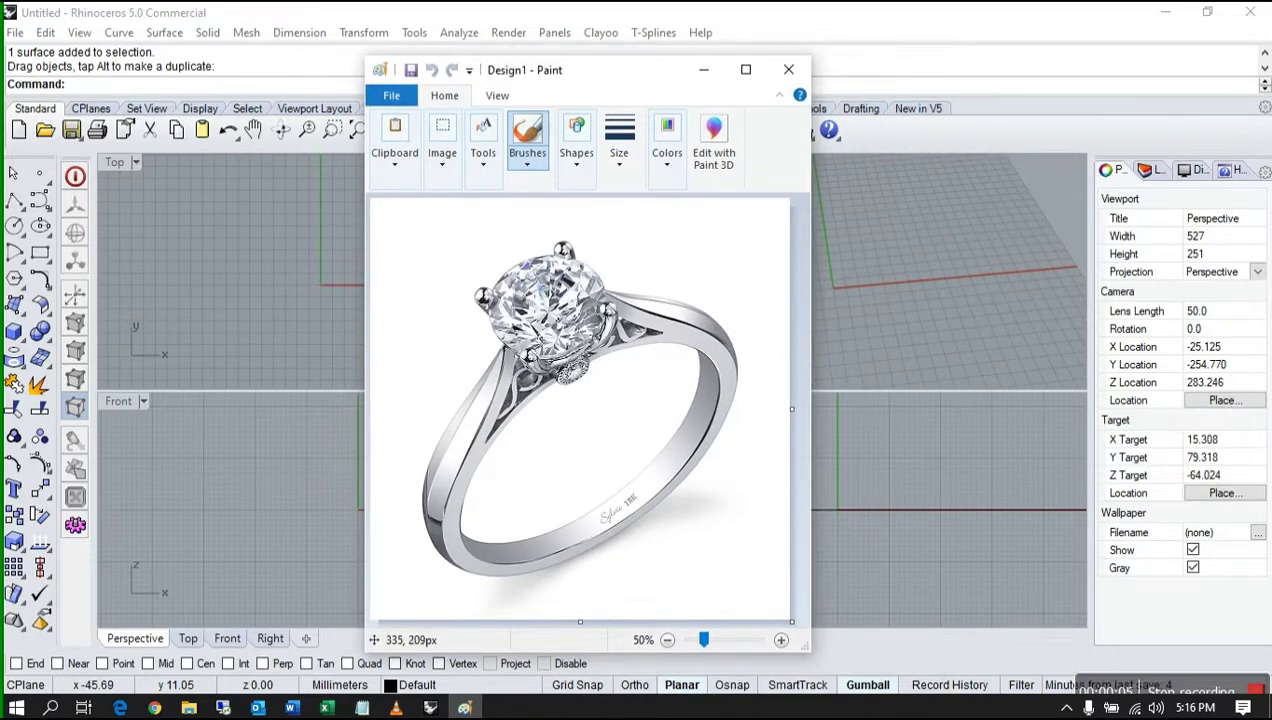
{"action": "left_click", "coordinate": [704, 69]}
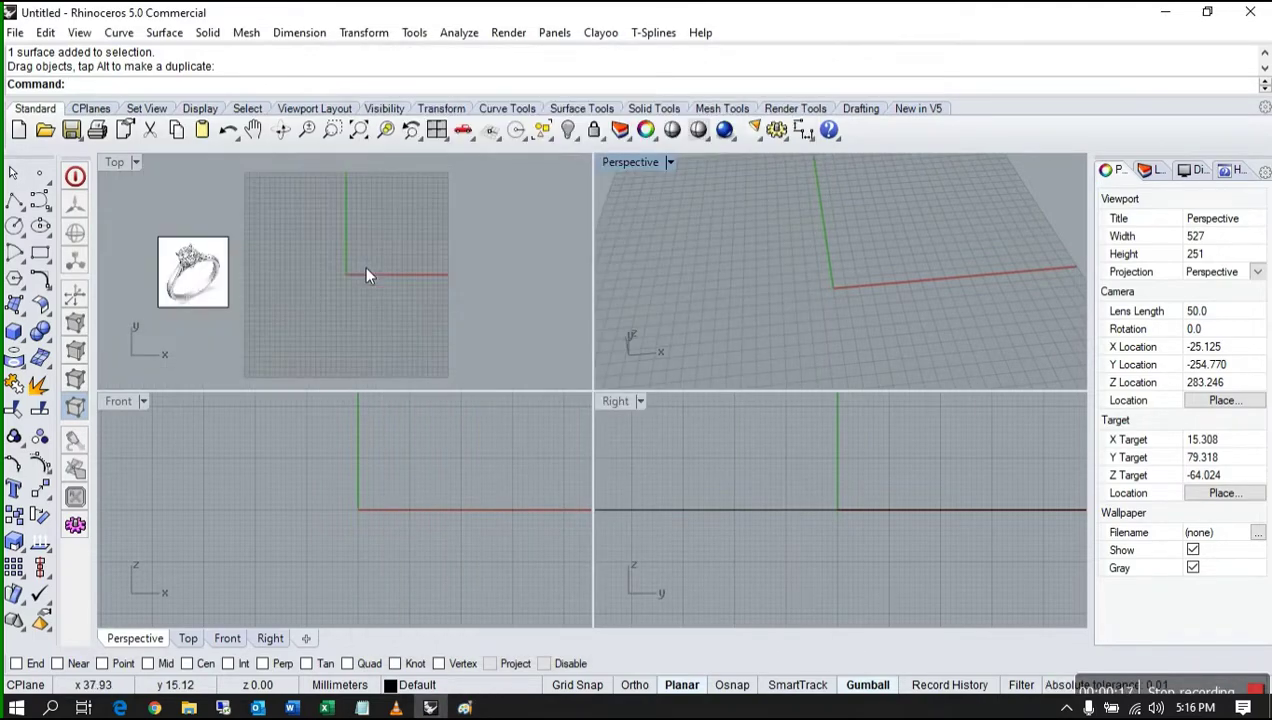
{"action": "scroll", "coordinate": [218, 280], "scroll_direction": "up", "scroll_amount": 3}
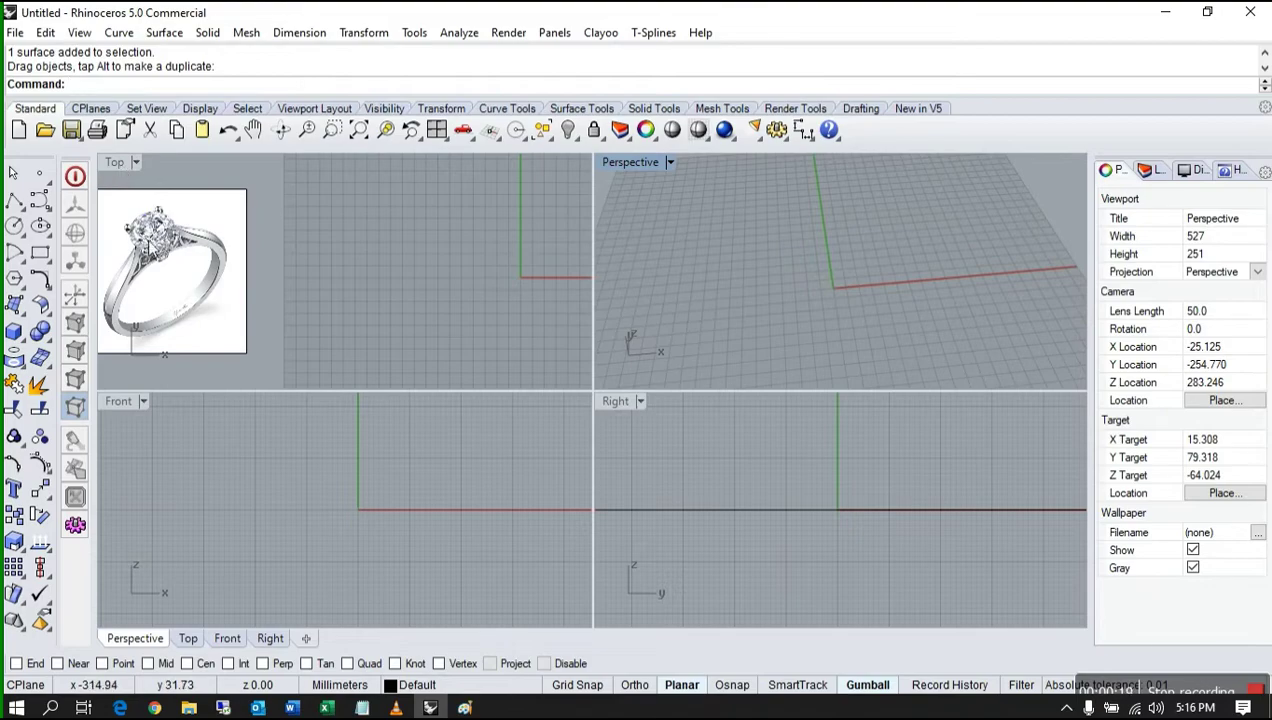
{"action": "left_click_drag", "start_coordinate": [156, 253], "coordinate": [359, 244]}
{"action": "left_click", "coordinate": [490, 214]}
{"action": "right_click_drag", "start_coordinate": [481, 239], "coordinate": [313, 234]}
{"action": "scroll", "coordinate": [148, 236], "scroll_direction": "up", "scroll_amount": 1}
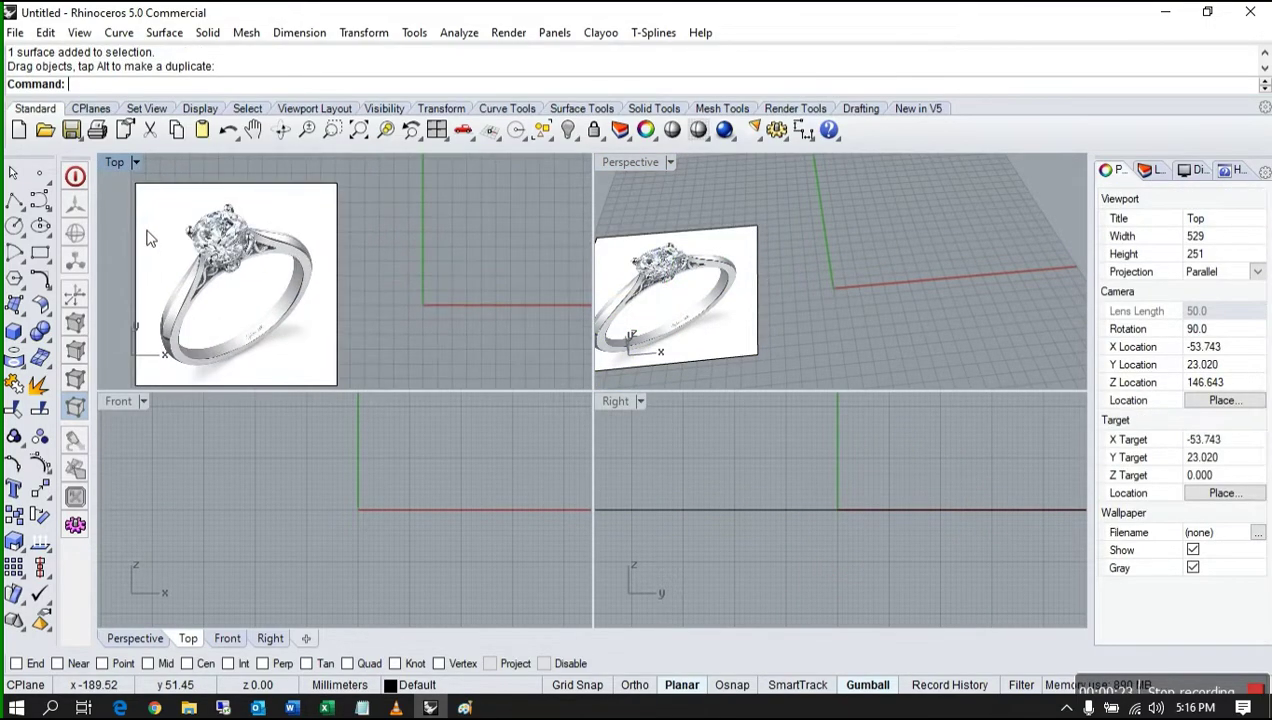
- Maximize the Top viewport so the ring picture and the origin are both in view
{"action": "right_click", "coordinate": [112, 82]}
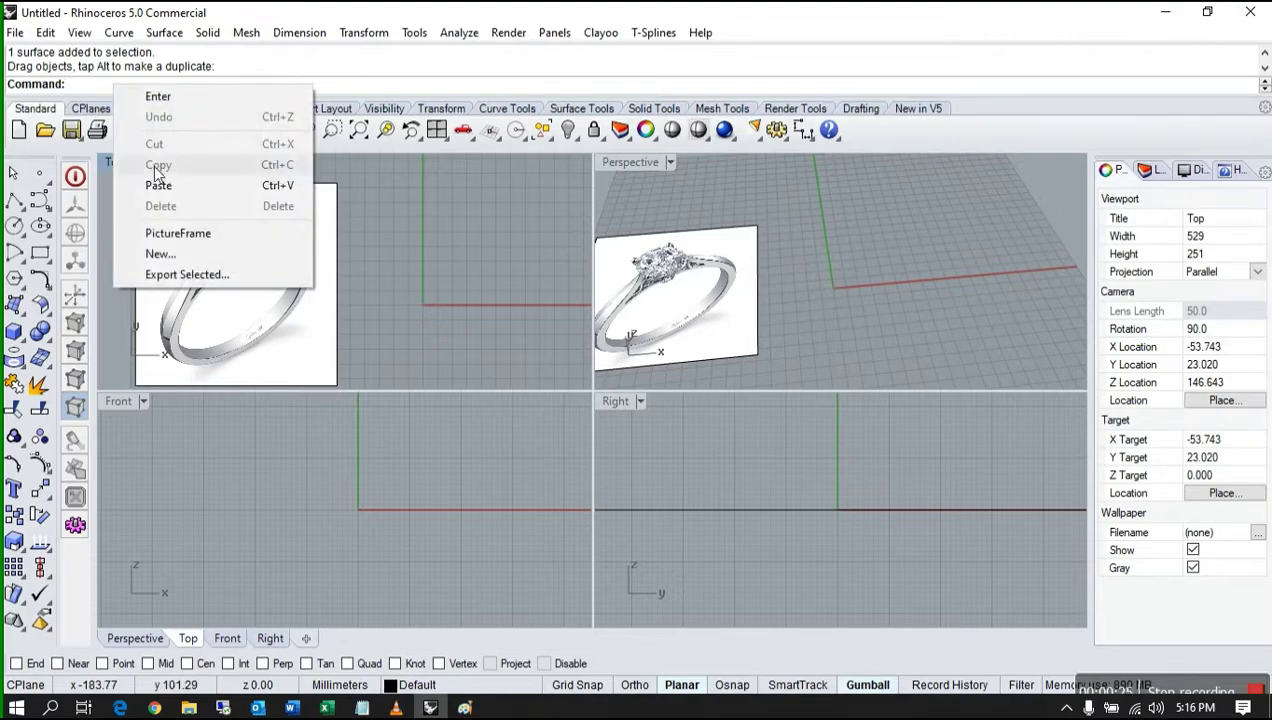
{"action": "left_click", "coordinate": [436, 228]}
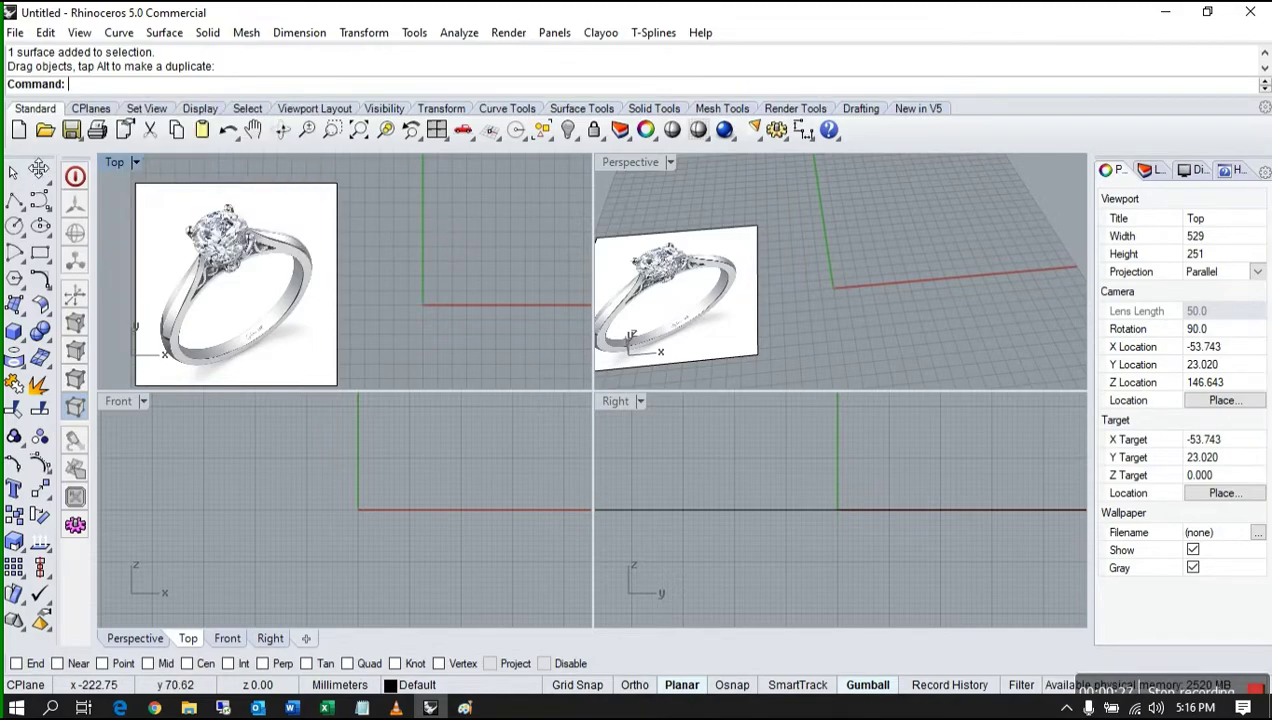
{"action": "double_click", "coordinate": [115, 160]}
{"action": "right_click_drag", "start_coordinate": [548, 380], "coordinate": [448, 330]}
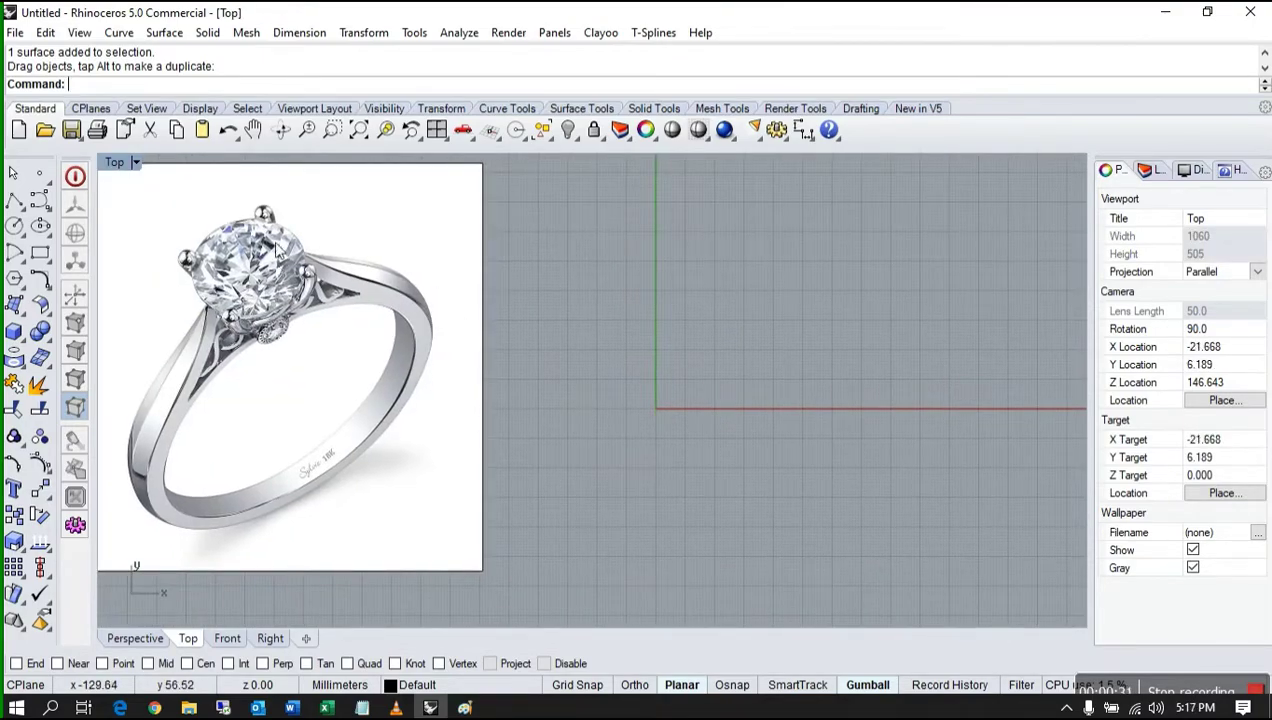
- Draw a circle centred on the origin (0) with a diameter of 6.5 mm
{"action": "left_click", "coordinate": [15, 225]}
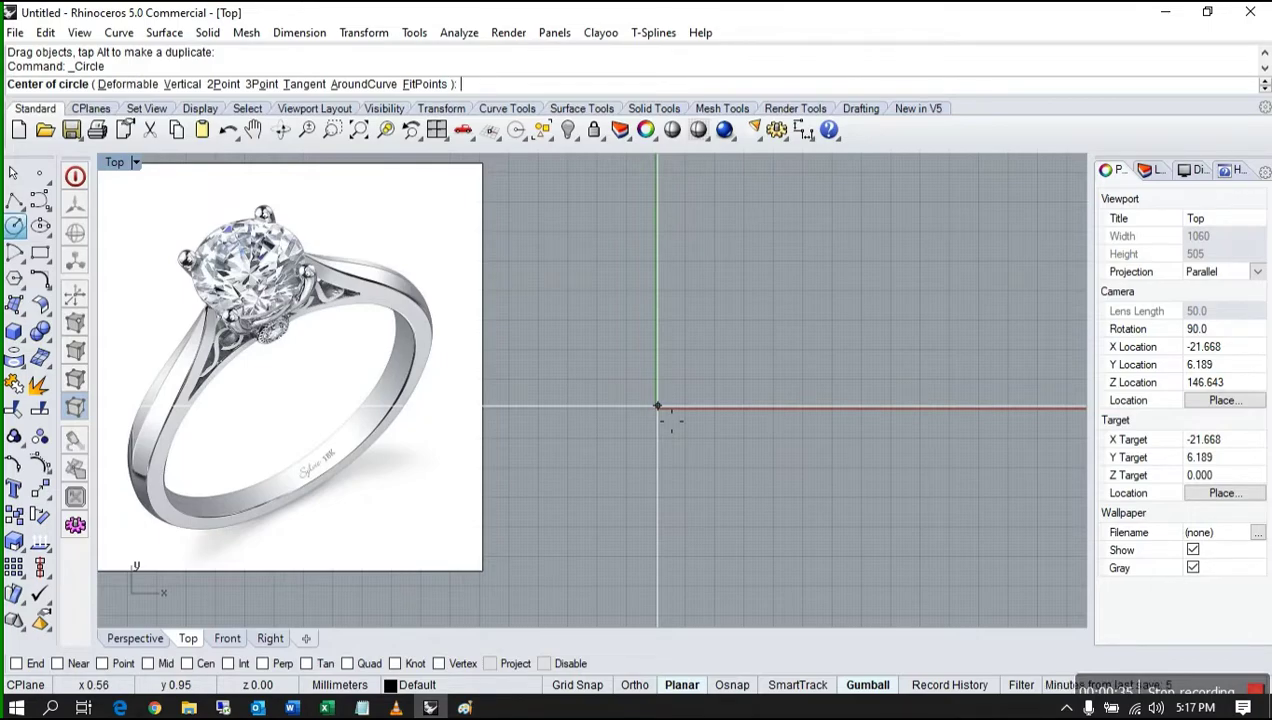
{"action": "type", "text": "0"}
{"action": "key", "text": "Return"}
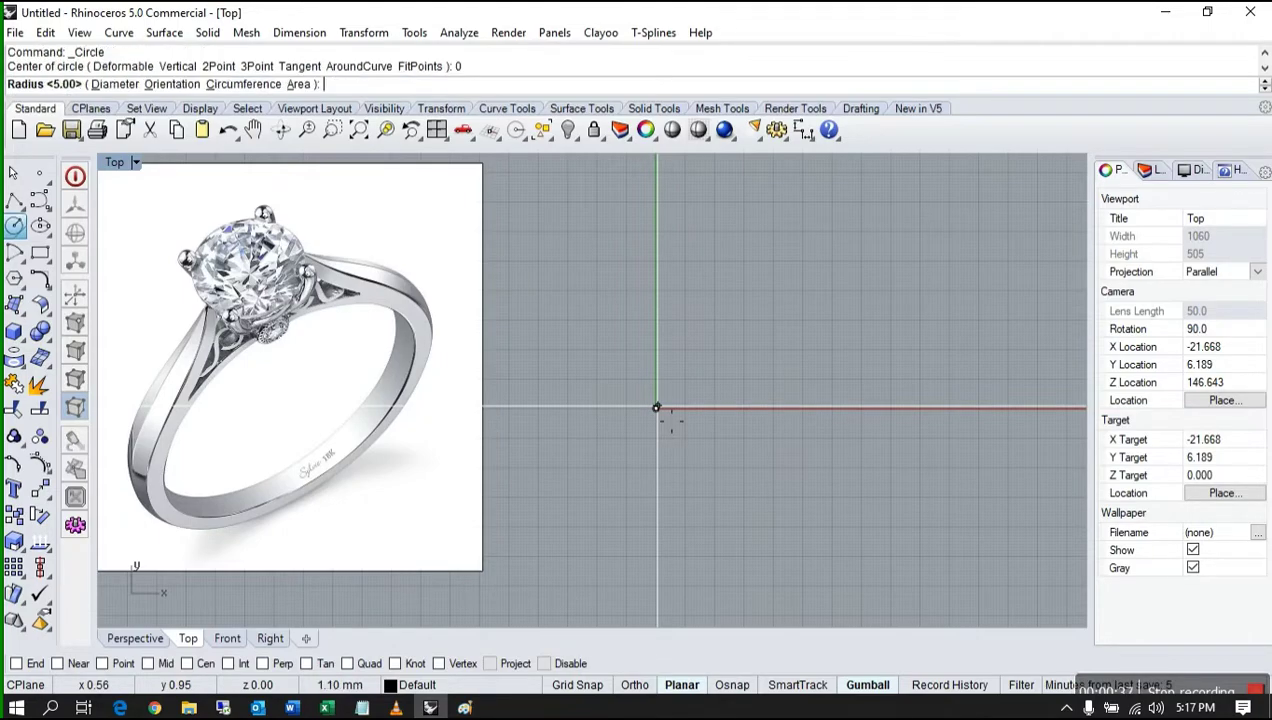
{"action": "scroll", "coordinate": [625, 372], "scroll_direction": "up", "scroll_amount": 3}
{"action": "scroll", "coordinate": [624, 375], "scroll_direction": "down", "scroll_amount": 6}
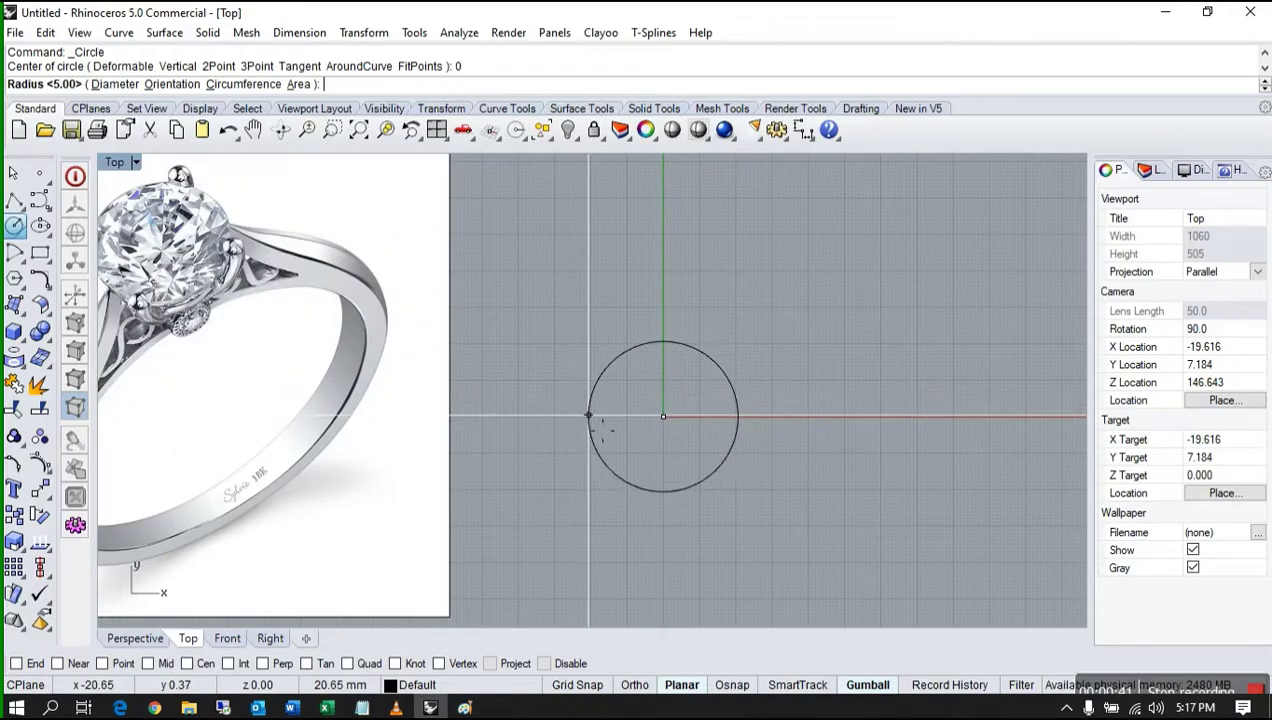
{"action": "left_click", "coordinate": [125, 84]}
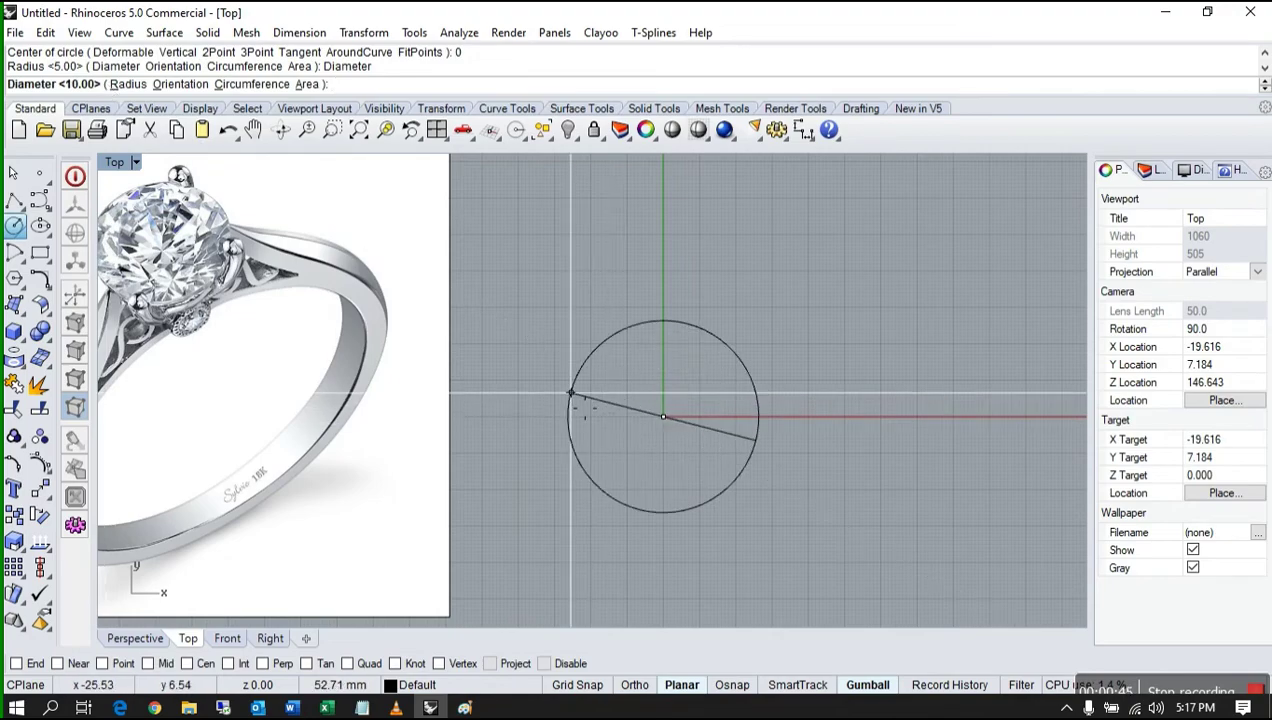
{"action": "type", "text": "6.5"}
{"action": "key", "text": "Return"}
{"action": "scroll", "coordinate": [681, 436], "scroll_direction": "up", "scroll_amount": 4}
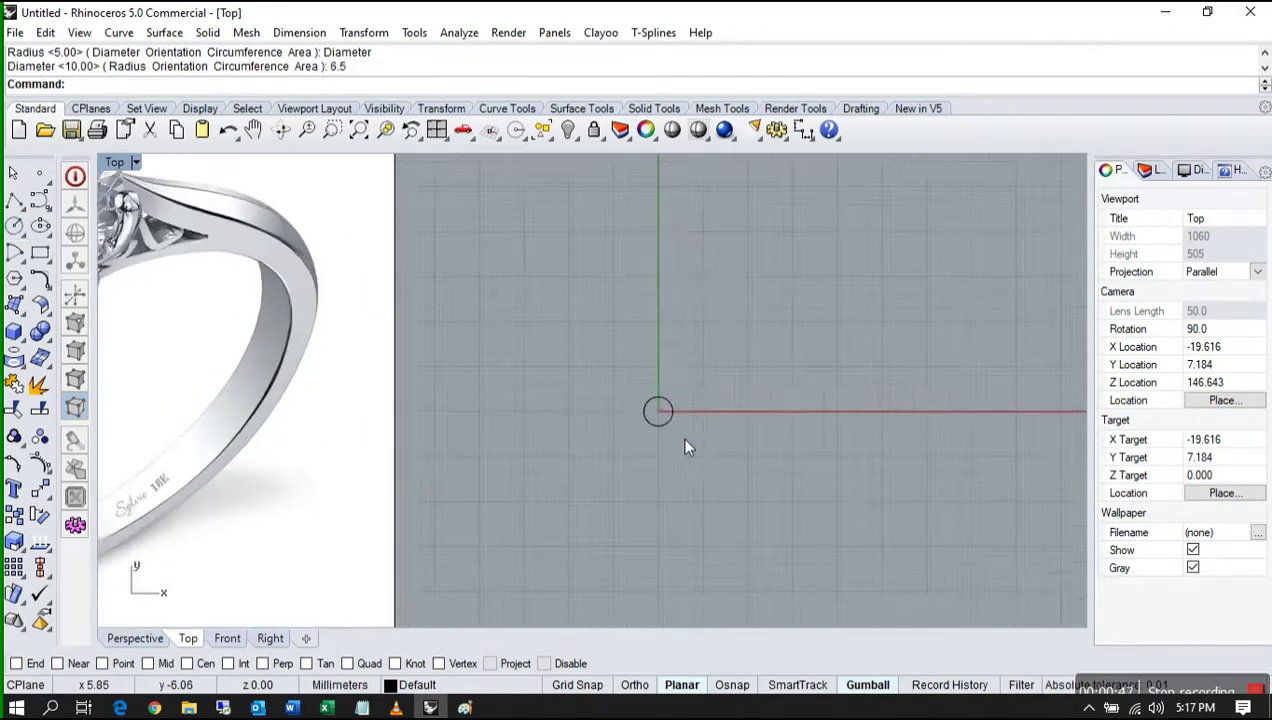
- Offset the 6.5 mm circle inward through a point about 1.35 mm inside it
{"action": "left_click", "coordinate": [647, 402]}
{"action": "scroll", "coordinate": [575, 385], "scroll_direction": "up", "scroll_amount": 4}
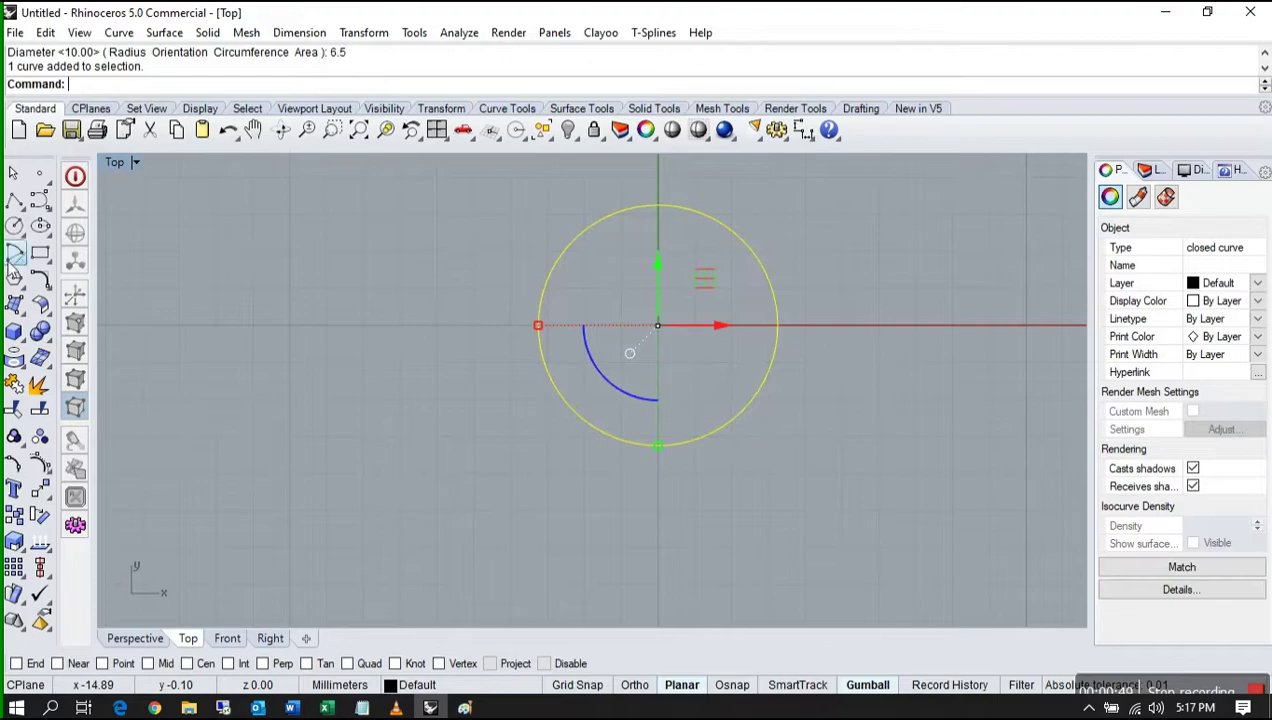
{"action": "left_click", "coordinate": [52, 296]}
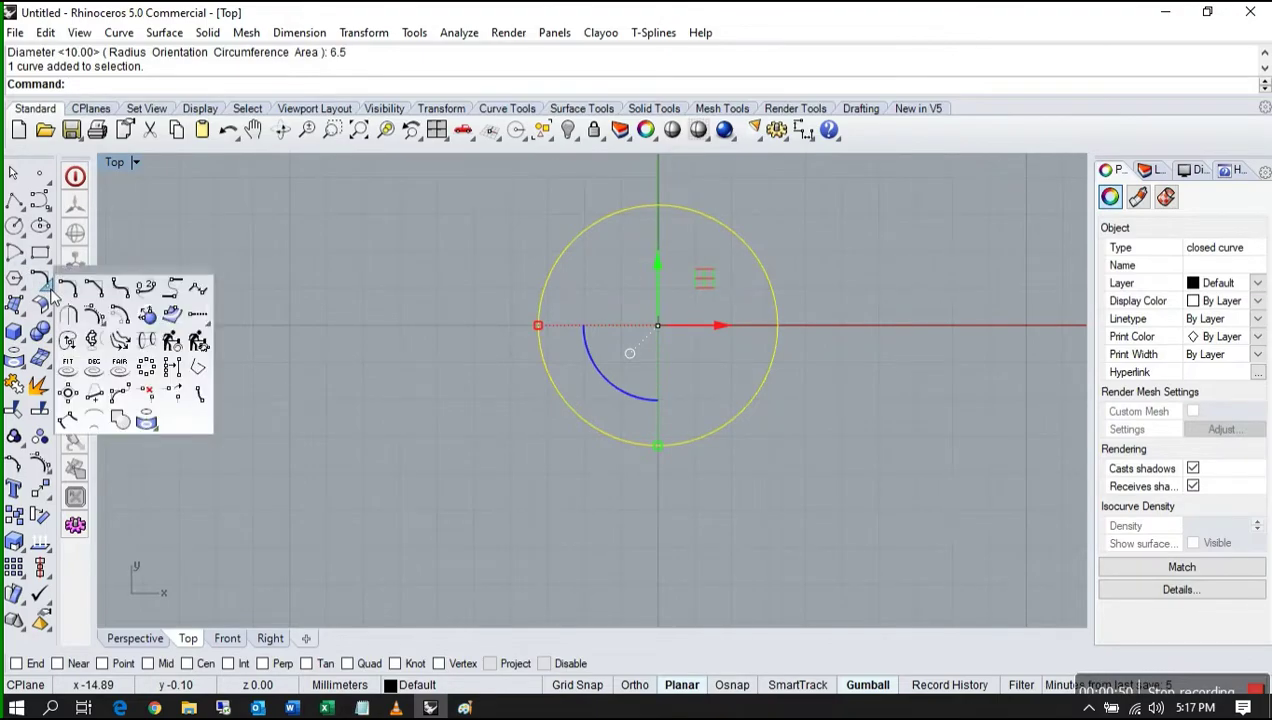
{"action": "left_click", "coordinate": [100, 316]}
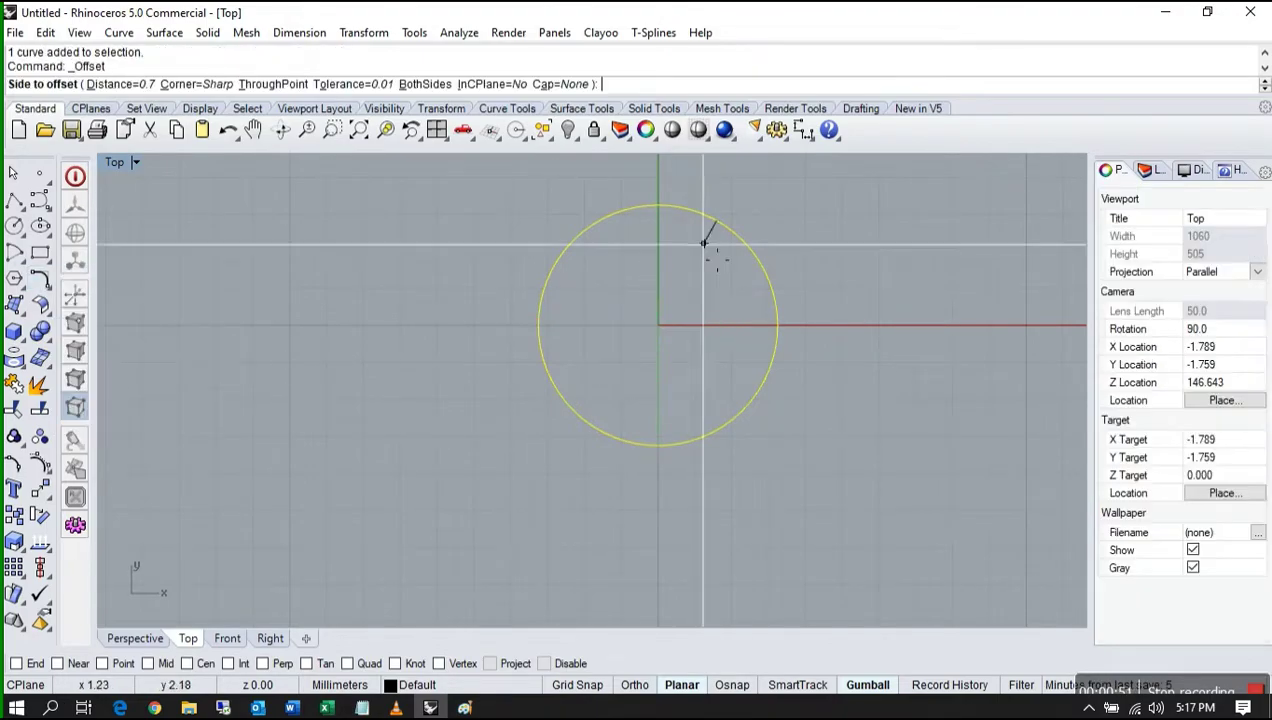
{"action": "left_click", "coordinate": [268, 84]}
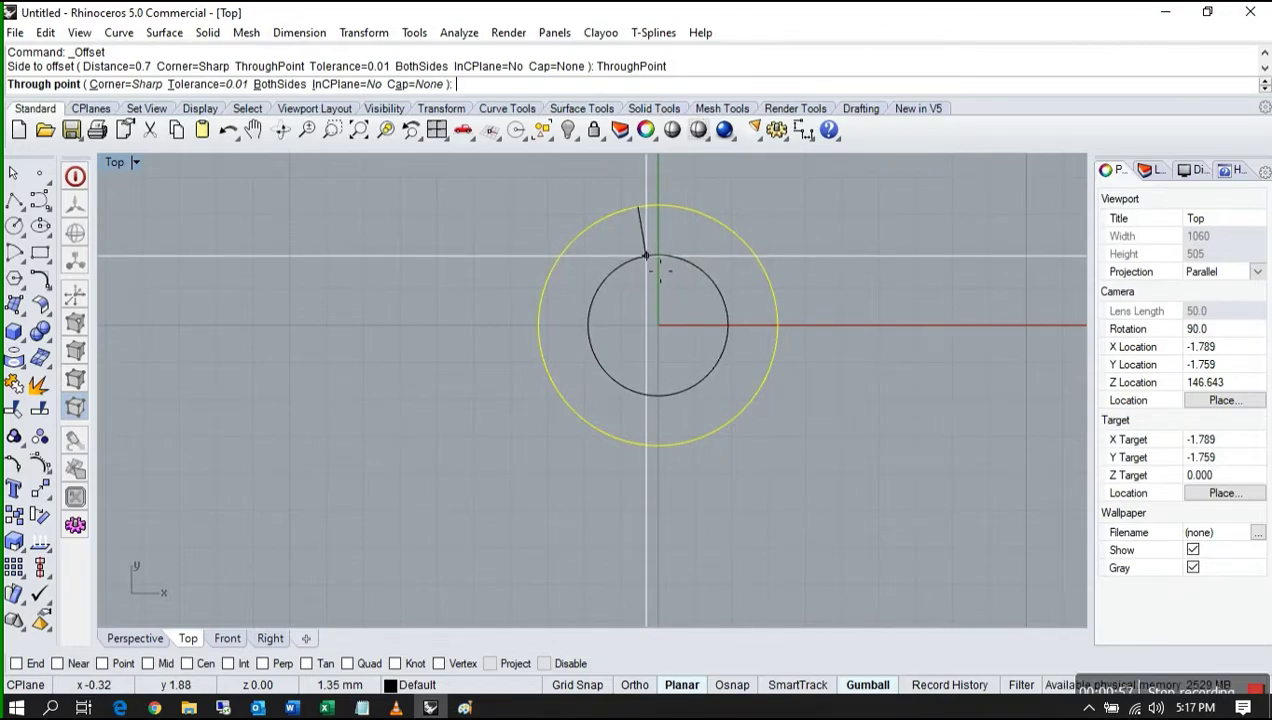
{"action": "left_click", "coordinate": [646, 256]}
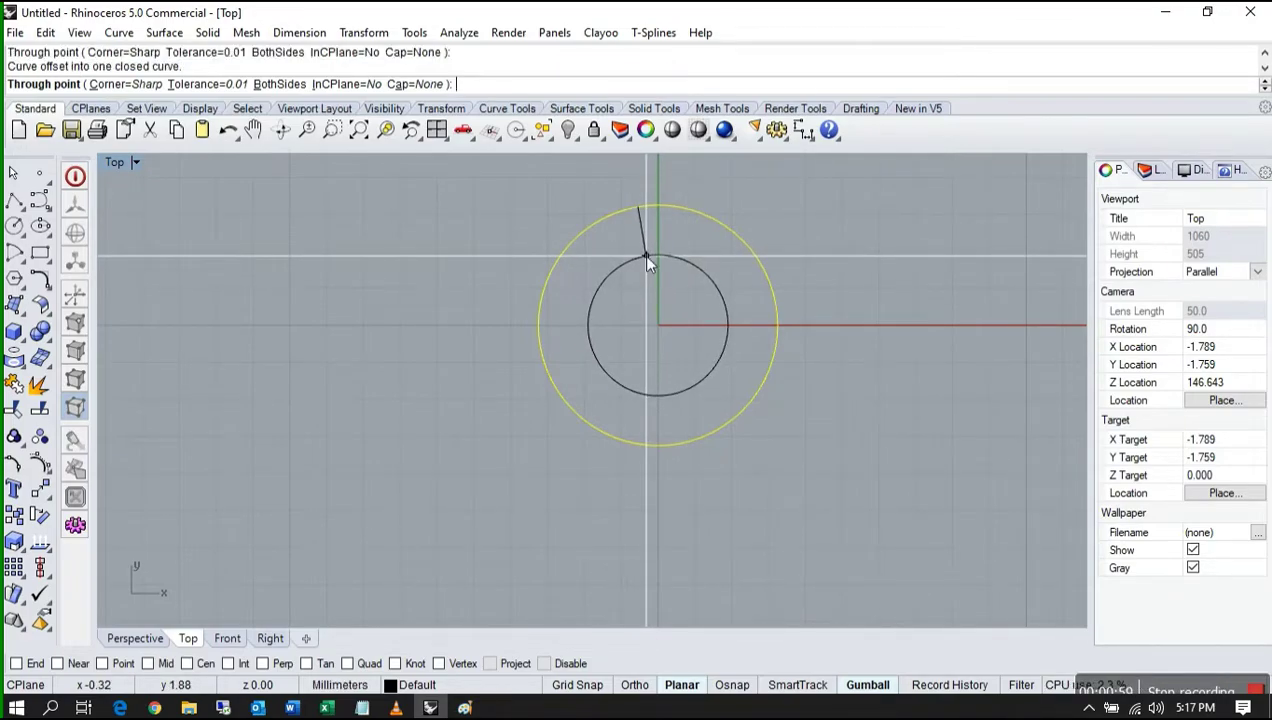
- Place a point object at the shared centre of the two circles, using the centre object snap
{"action": "left_click", "coordinate": [40, 173]}
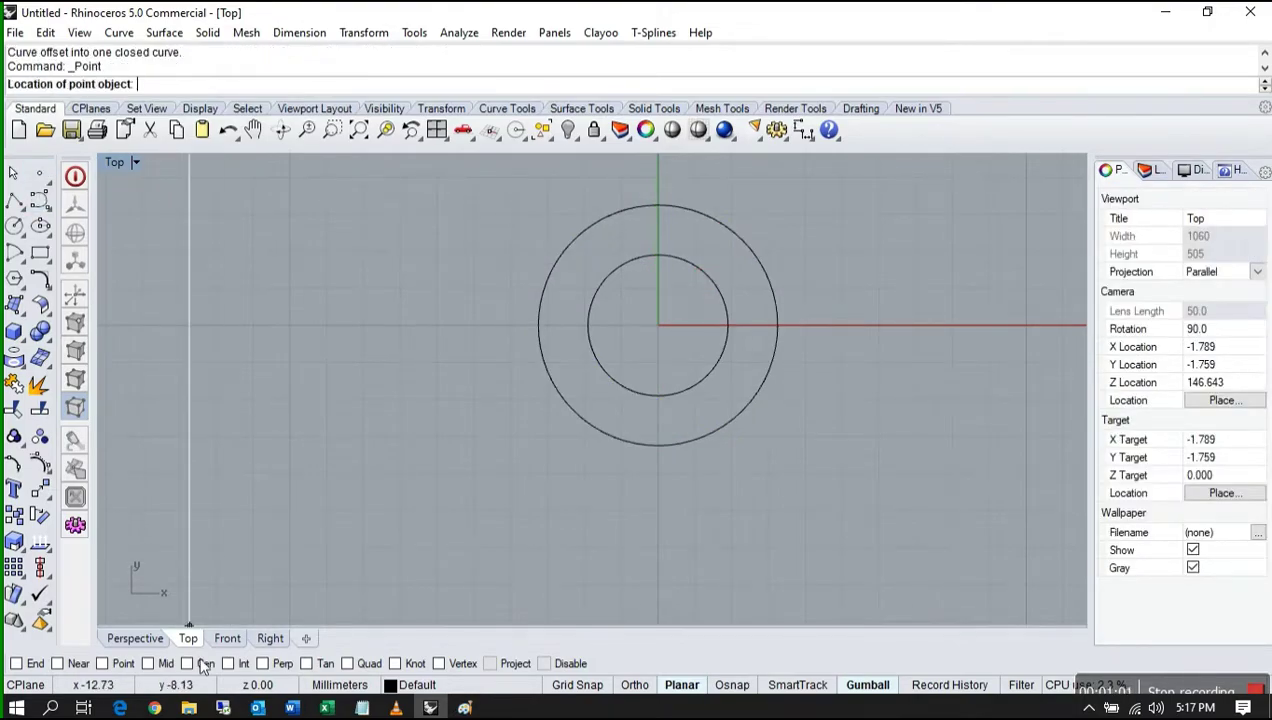
{"action": "left_click", "coordinate": [600, 440]}
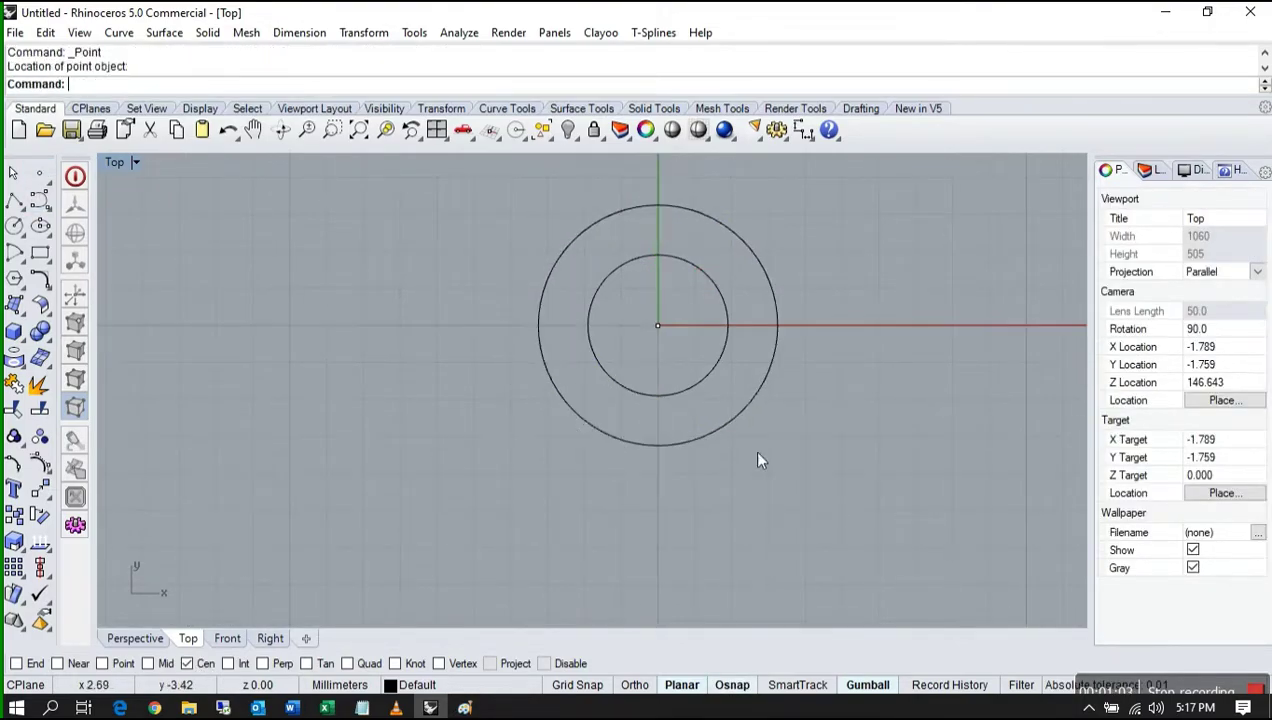
{"action": "left_click_drag", "start_coordinate": [635, 303], "coordinate": [682, 372]}
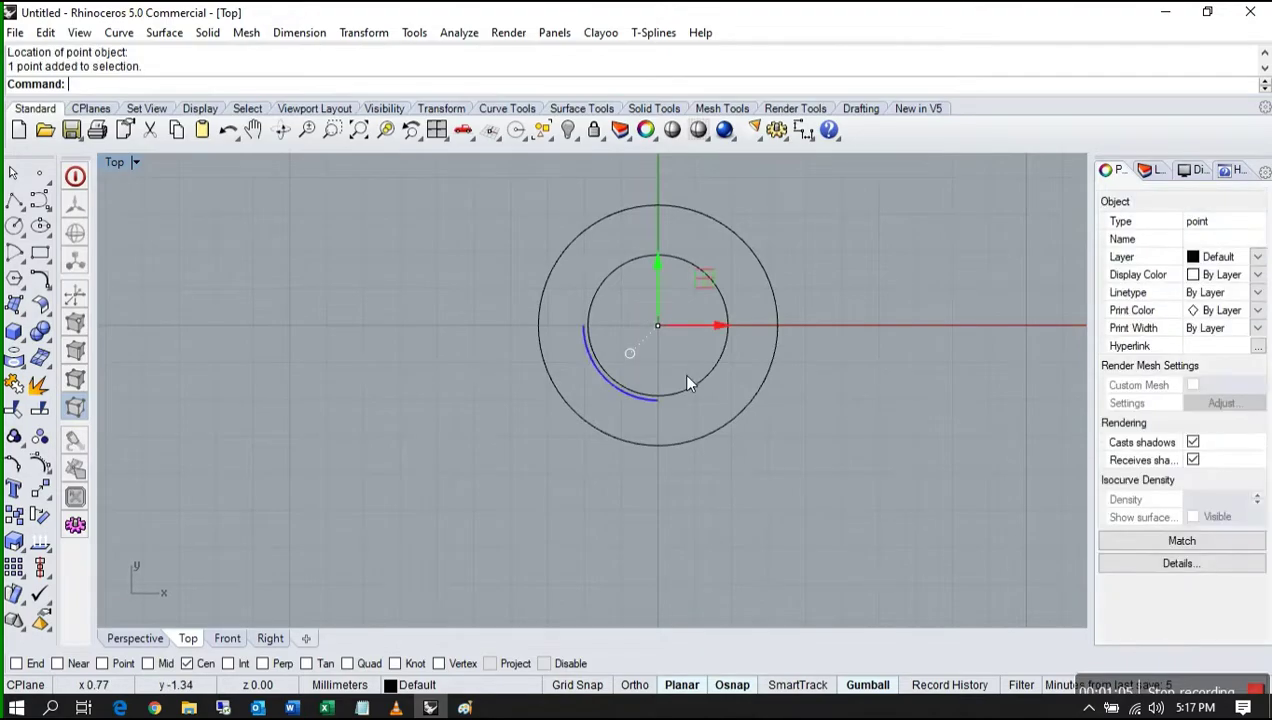
{"action": "left_click", "coordinate": [749, 411]}
- Restore the four viewports and raise the inner circle above the outer one by about a quarter of the outer circle's diameter
{"action": "double_click", "coordinate": [121, 168]}
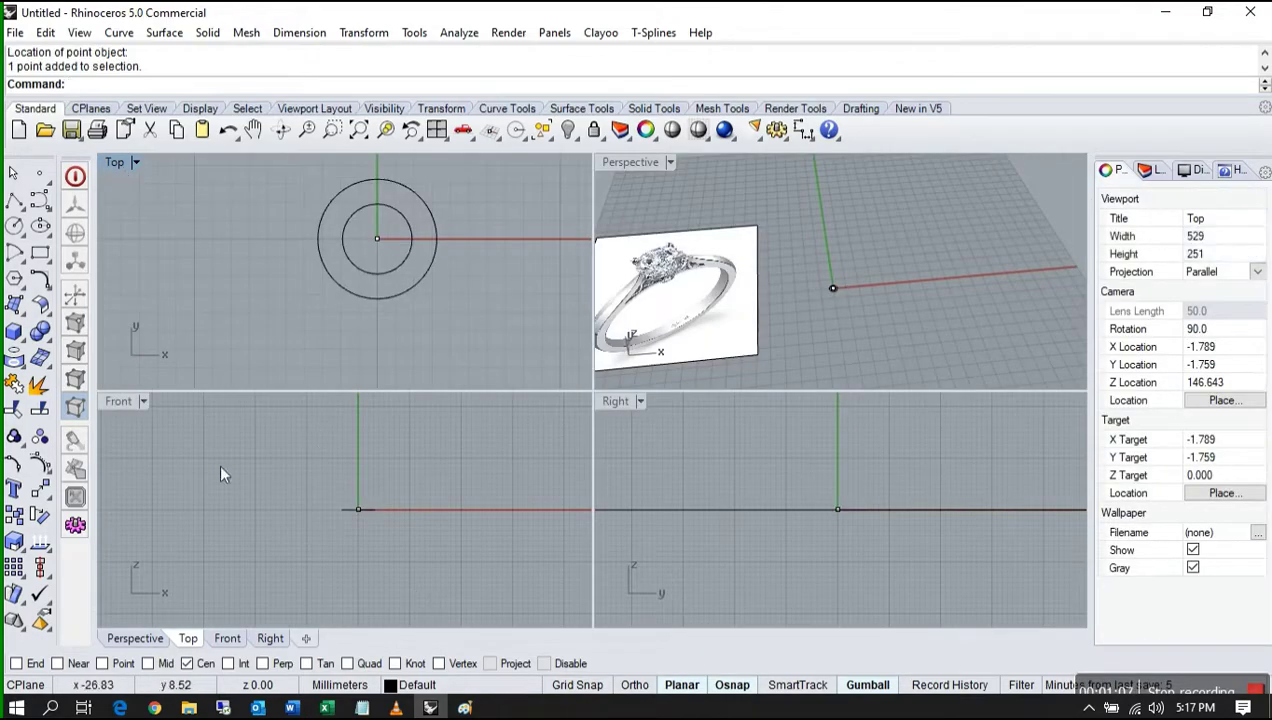
{"action": "left_click", "coordinate": [387, 273]}
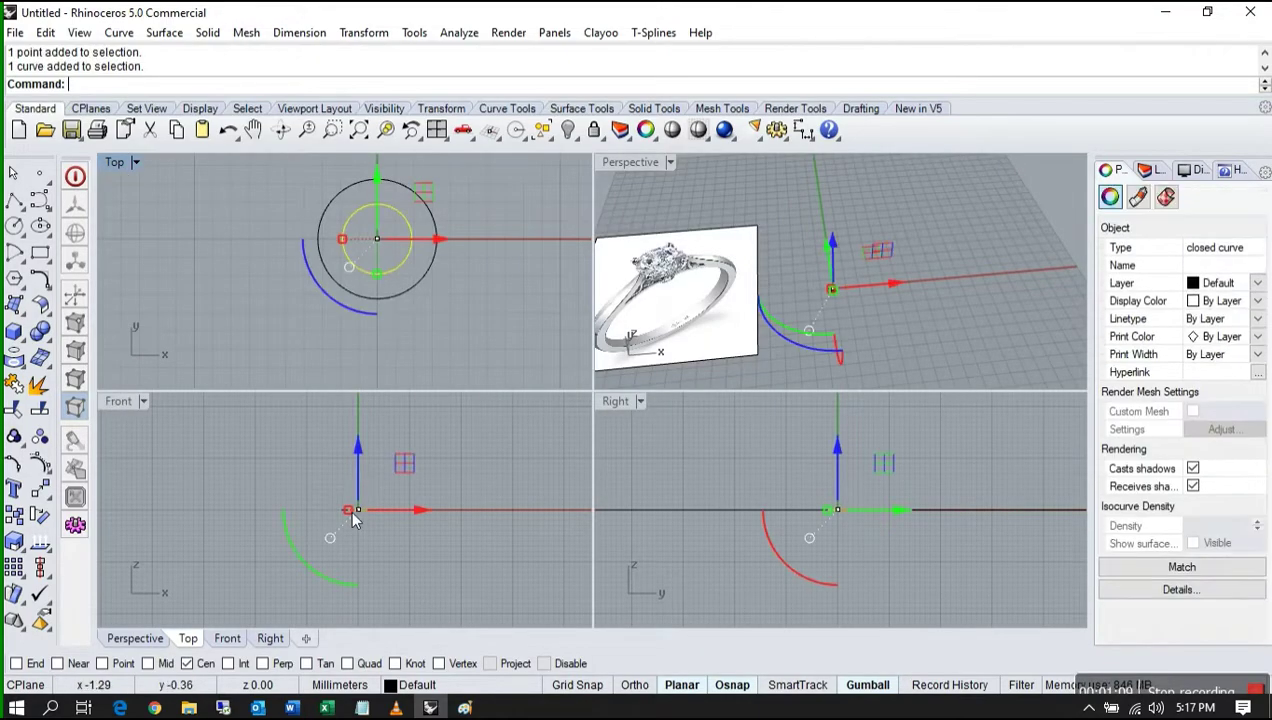
{"action": "right_click_drag", "start_coordinate": [385, 505], "coordinate": [361, 561]}
{"action": "left_click_drag", "start_coordinate": [354, 513], "coordinate": [366, 476]}
{"action": "scroll", "coordinate": [836, 274], "scroll_direction": "up", "scroll_amount": 10}
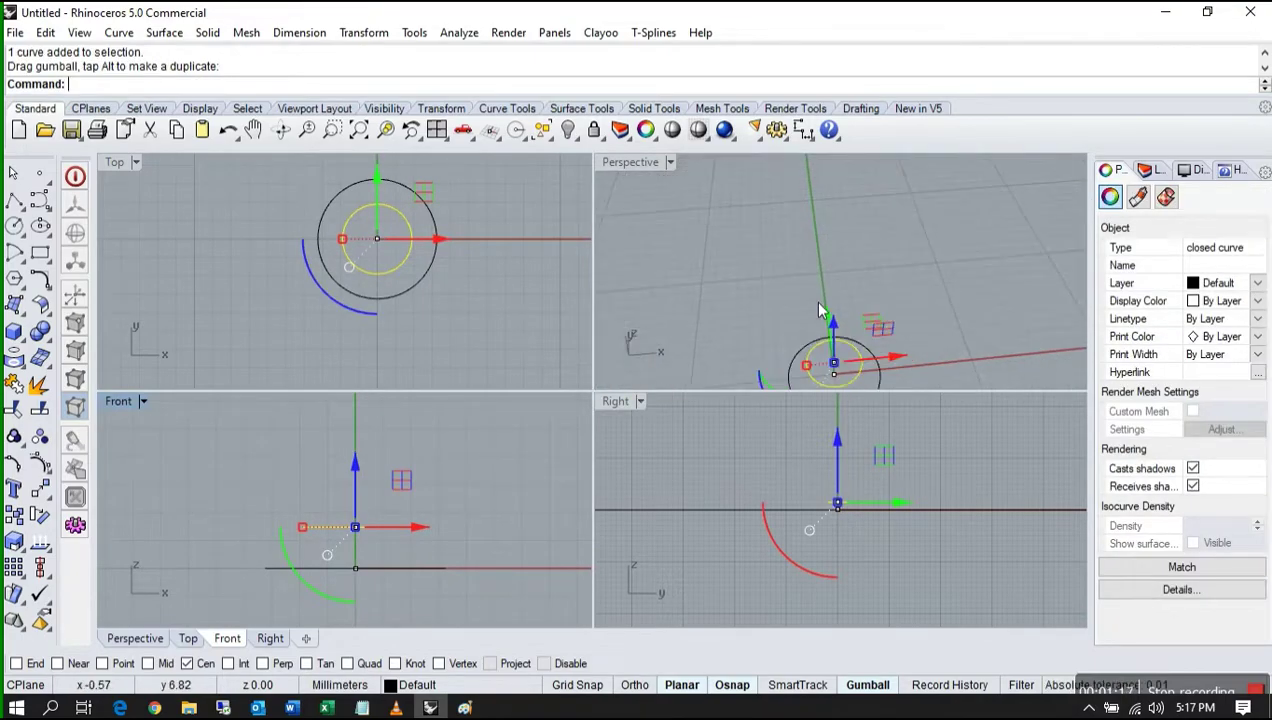
{"action": "scroll", "coordinate": [813, 303], "scroll_direction": "down", "scroll_amount": 10}
{"action": "right_click_drag", "start_coordinate": [806, 336], "coordinate": [814, 293]}
{"action": "scroll", "coordinate": [798, 199], "scroll_direction": "up", "scroll_amount": 15}
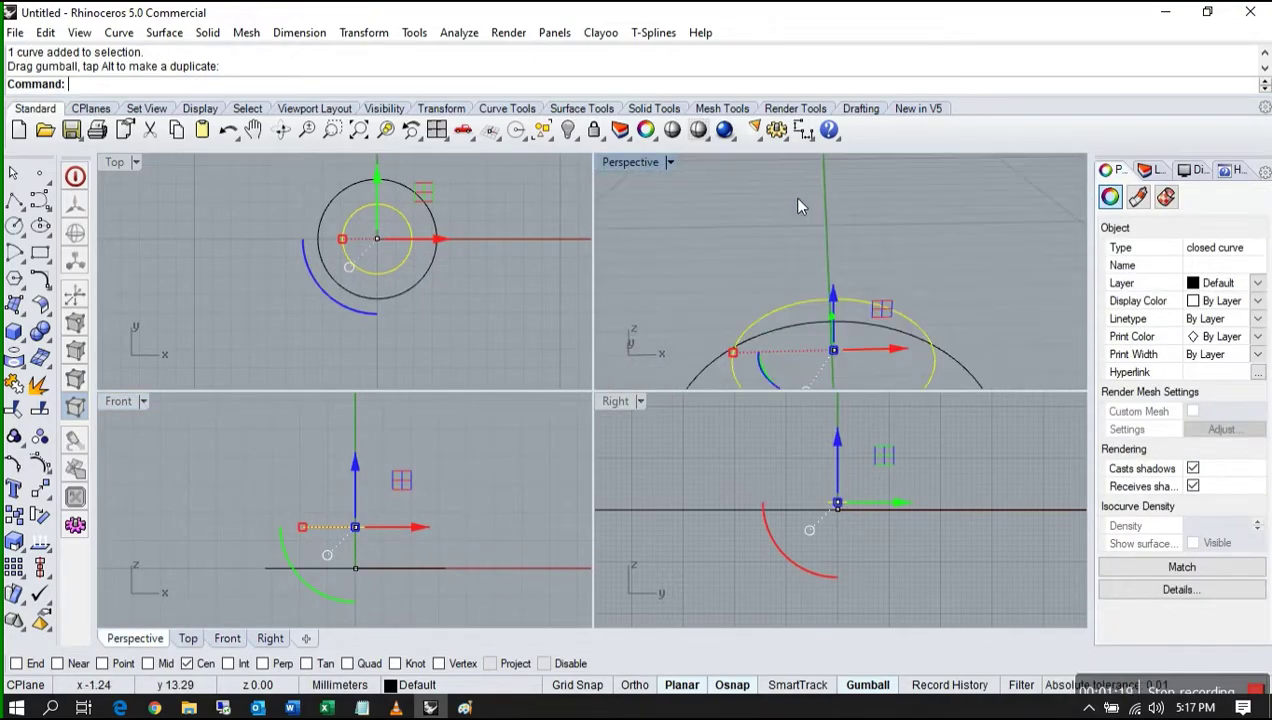
{"action": "scroll", "coordinate": [798, 210], "scroll_direction": "down", "scroll_amount": 5}
{"action": "scroll", "coordinate": [793, 228], "scroll_direction": "up", "scroll_amount": 8}
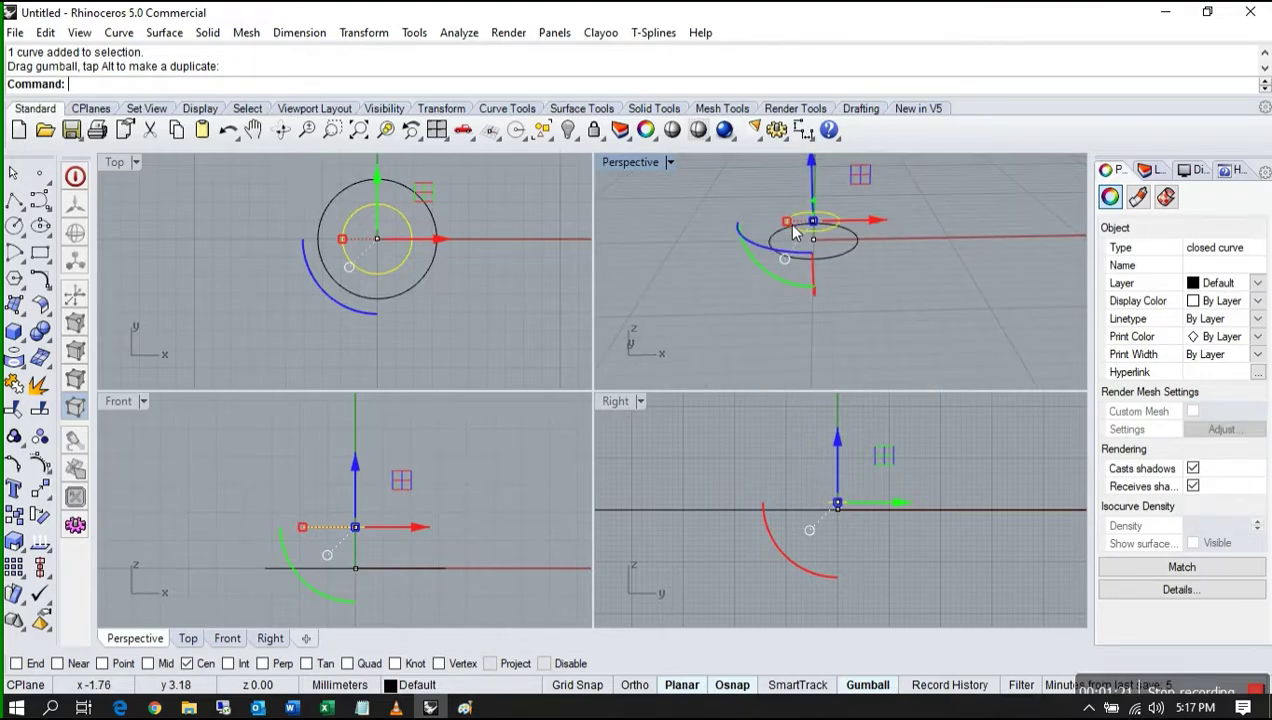
- Move the centre point straight down in the Front view, below the outer circle by slightly less than half its diameter
{"action": "right_click_drag", "start_coordinate": [390, 533], "coordinate": [385, 484]}
{"action": "left_click", "coordinate": [412, 497]}
{"action": "left_click_drag", "start_coordinate": [297, 477], "coordinate": [364, 546]}
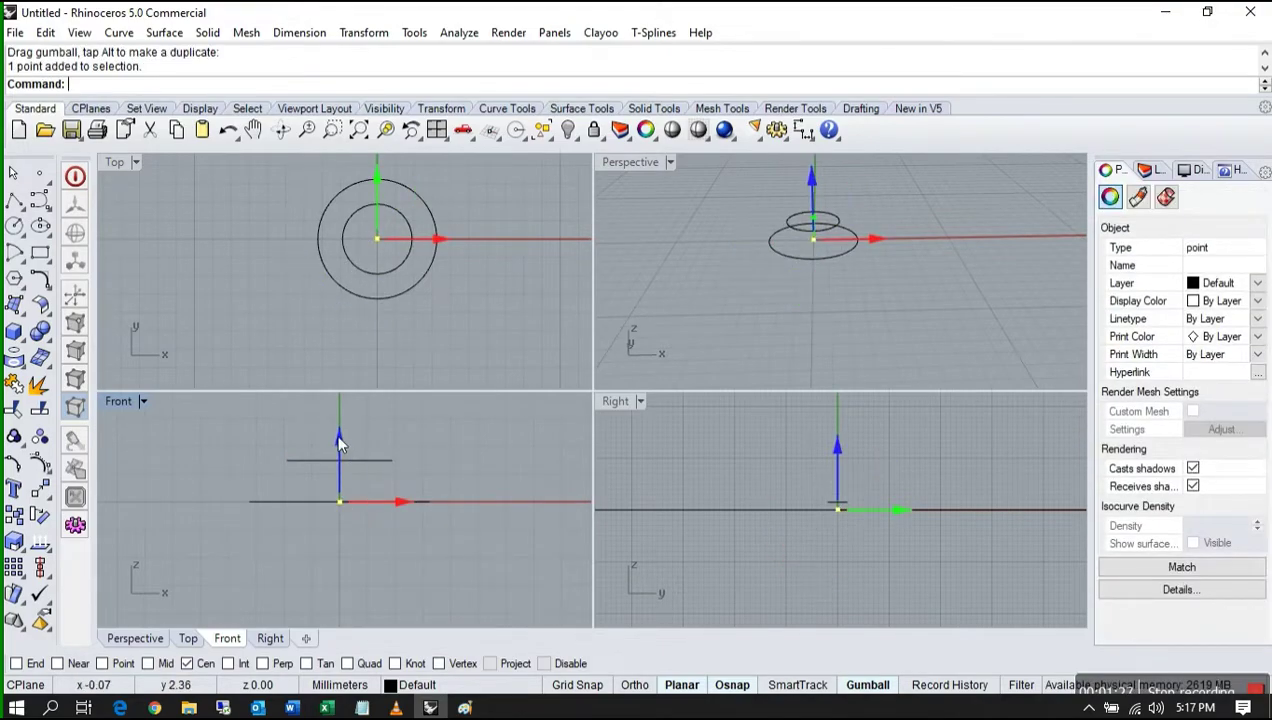
{"action": "left_click_drag", "start_coordinate": [336, 433], "coordinate": [339, 524]}
{"action": "left_click", "coordinate": [520, 457]}
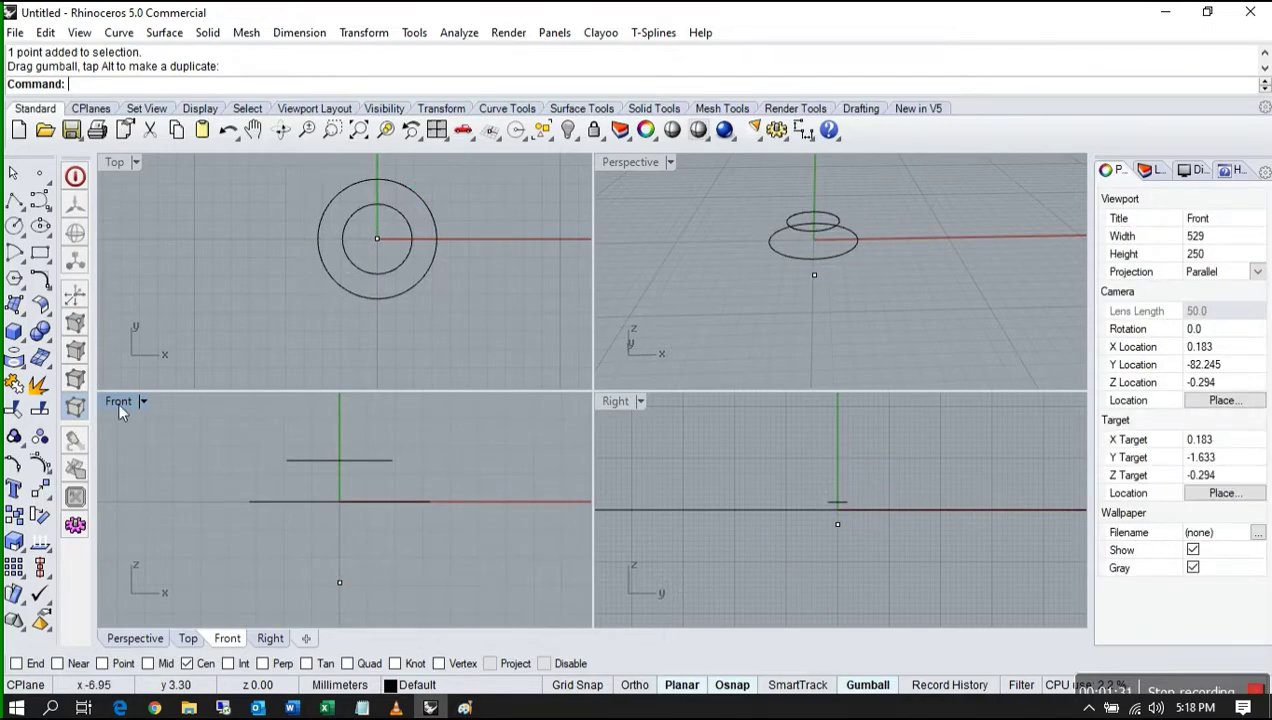
- Loft the upper circle, the lower circle and the point below them into a gem shape, using the Straight sections style
{"action": "right_click_drag", "start_coordinate": [428, 249], "coordinate": [401, 258]}
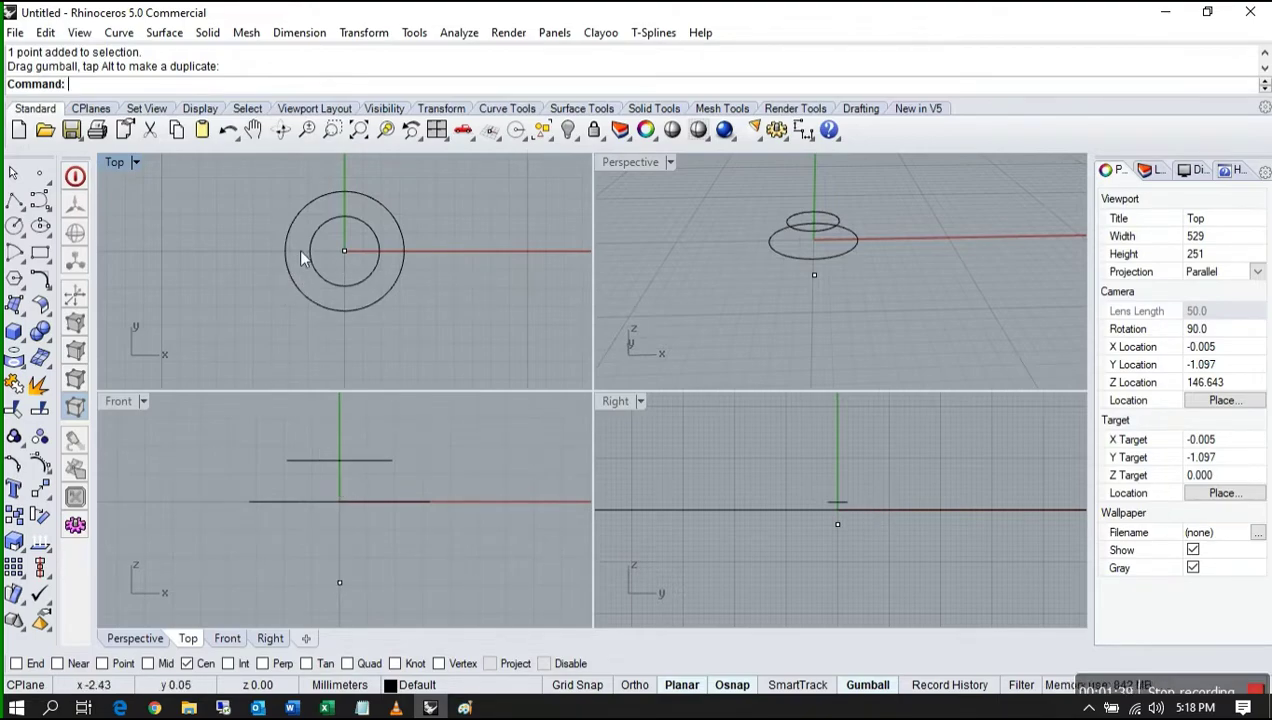
{"action": "left_click", "coordinate": [427, 458]}
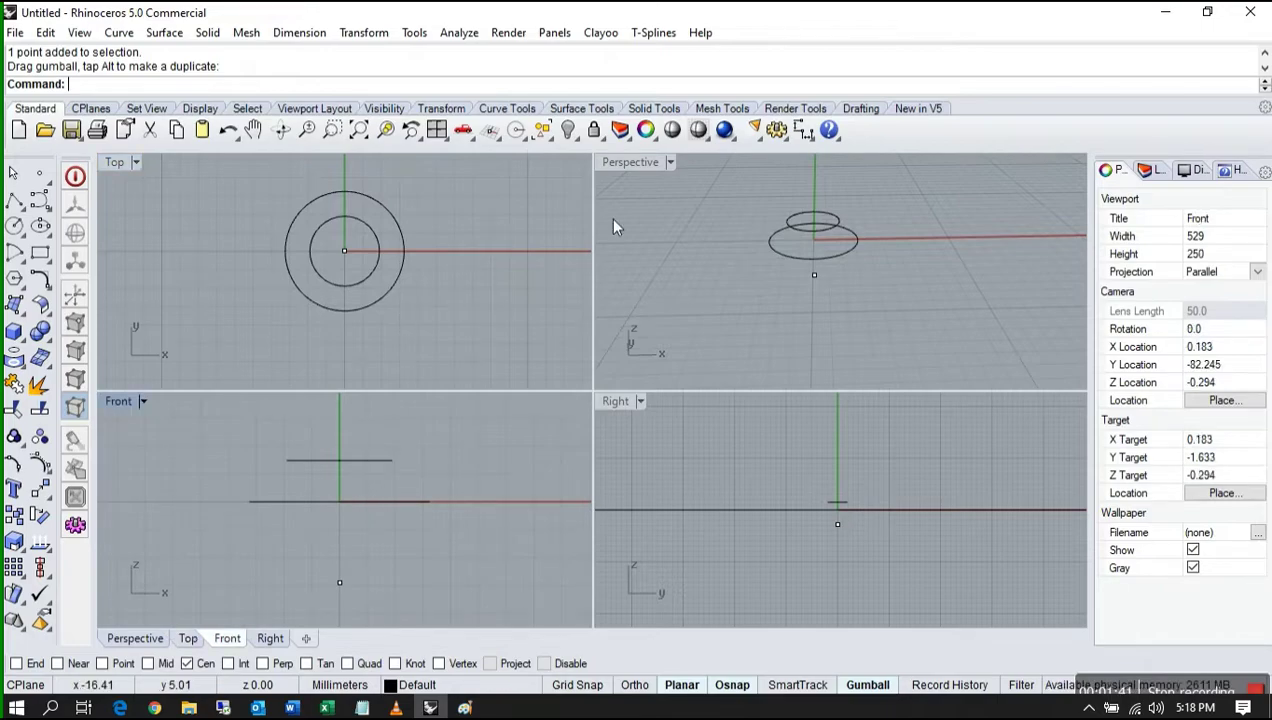
{"action": "double_click", "coordinate": [614, 170]}
{"action": "right_click_drag", "start_coordinate": [608, 287], "coordinate": [636, 295]}
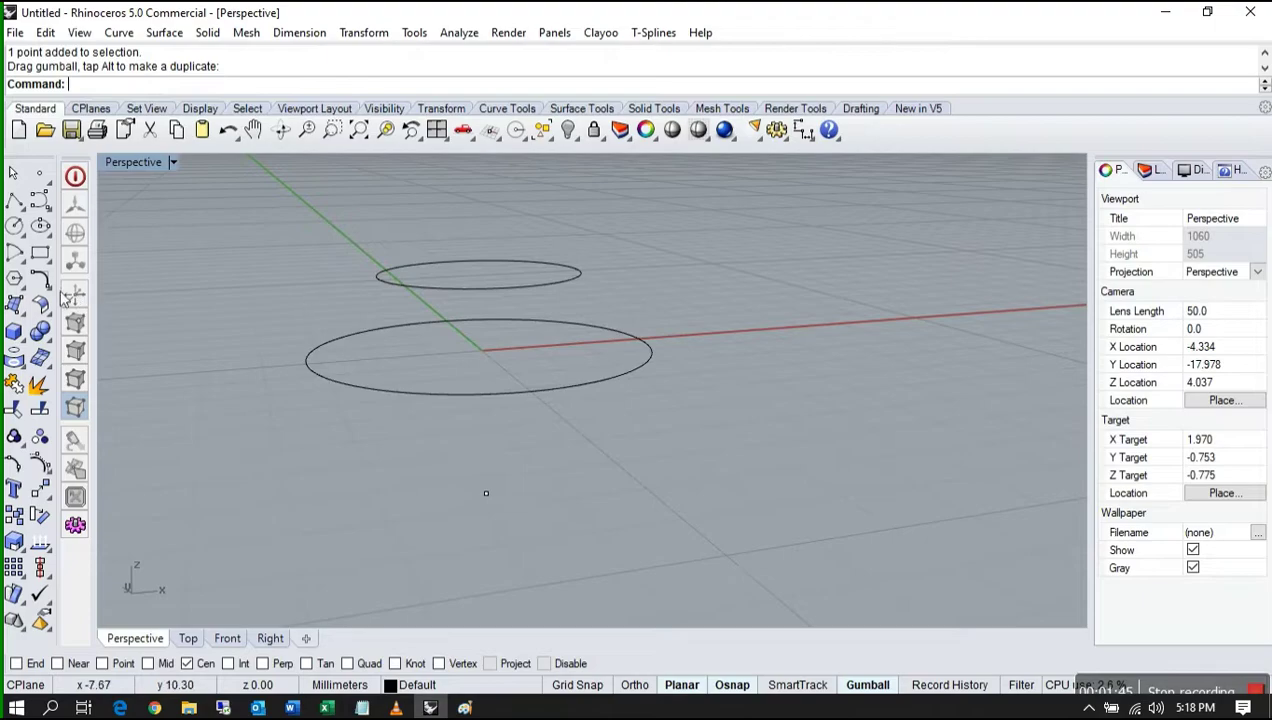
{"action": "left_click", "coordinate": [18, 306]}
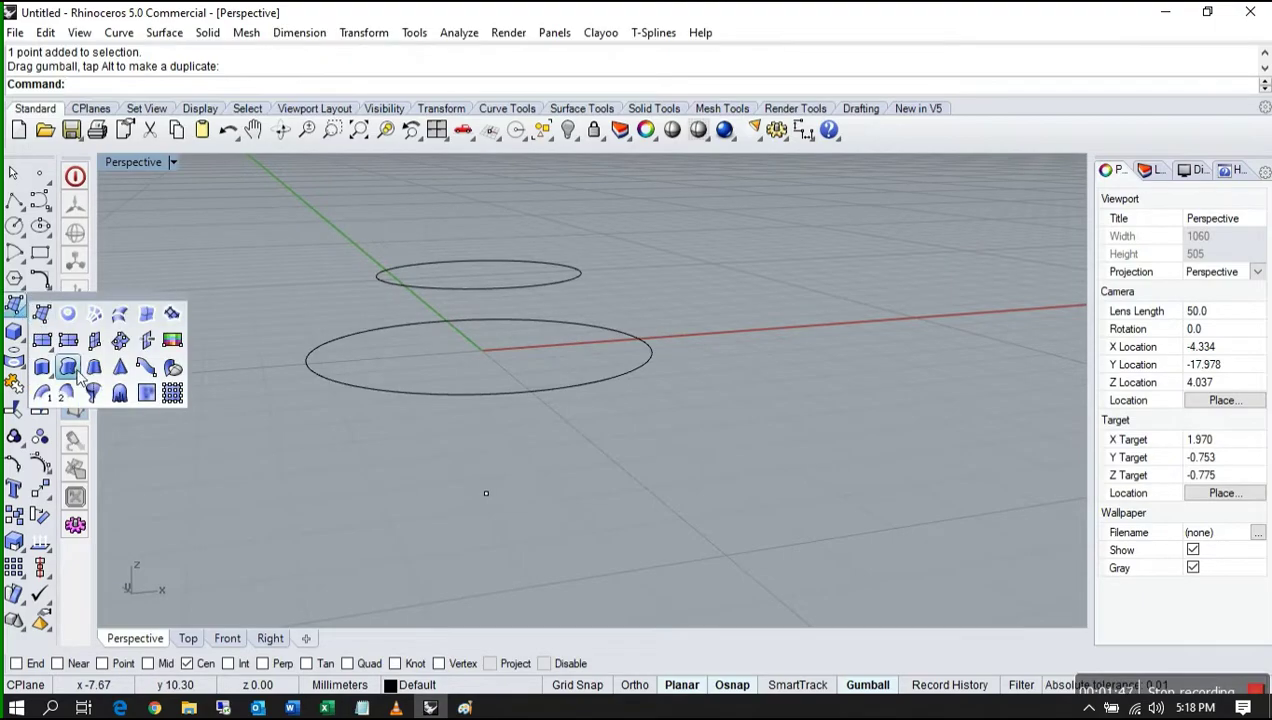
{"action": "left_click", "coordinate": [95, 340]}
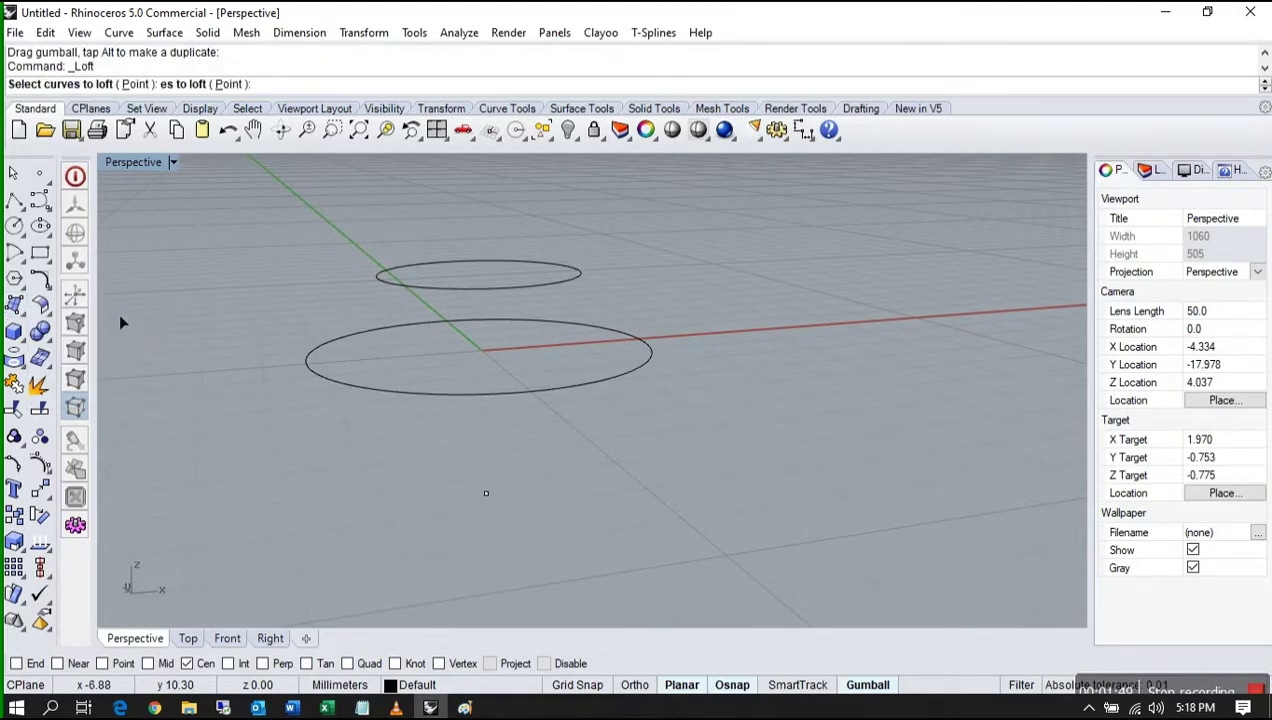
{"action": "left_click", "coordinate": [540, 285]}
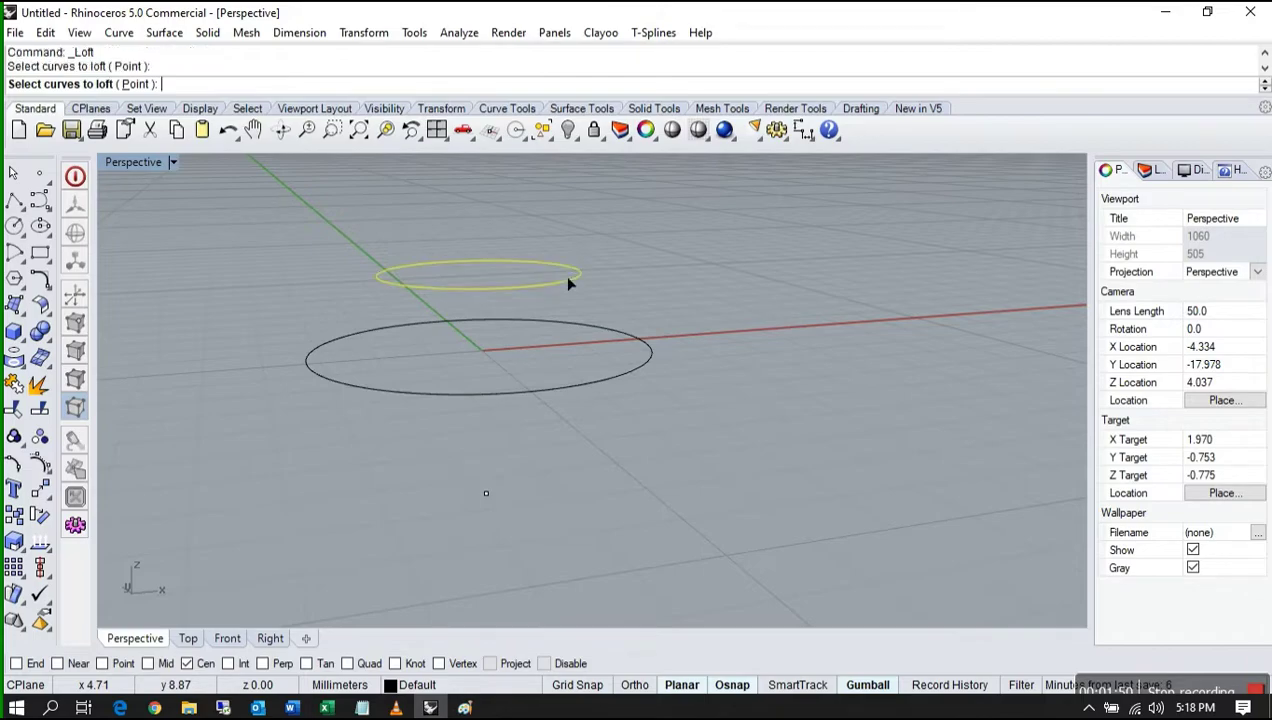
{"action": "left_click", "coordinate": [647, 355]}
{"action": "key", "text": "Return"}
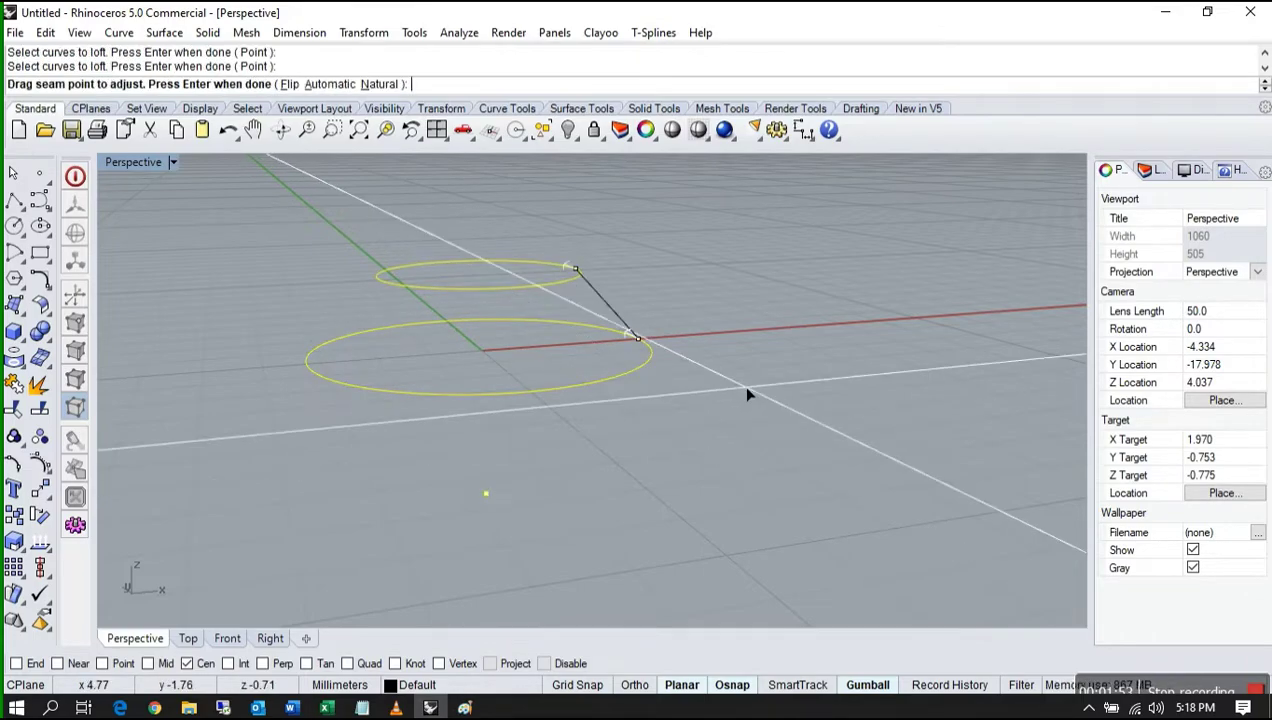
{"action": "key", "text": "Return"}
{"action": "right_click_drag", "start_coordinate": [683, 347], "coordinate": [628, 282]}
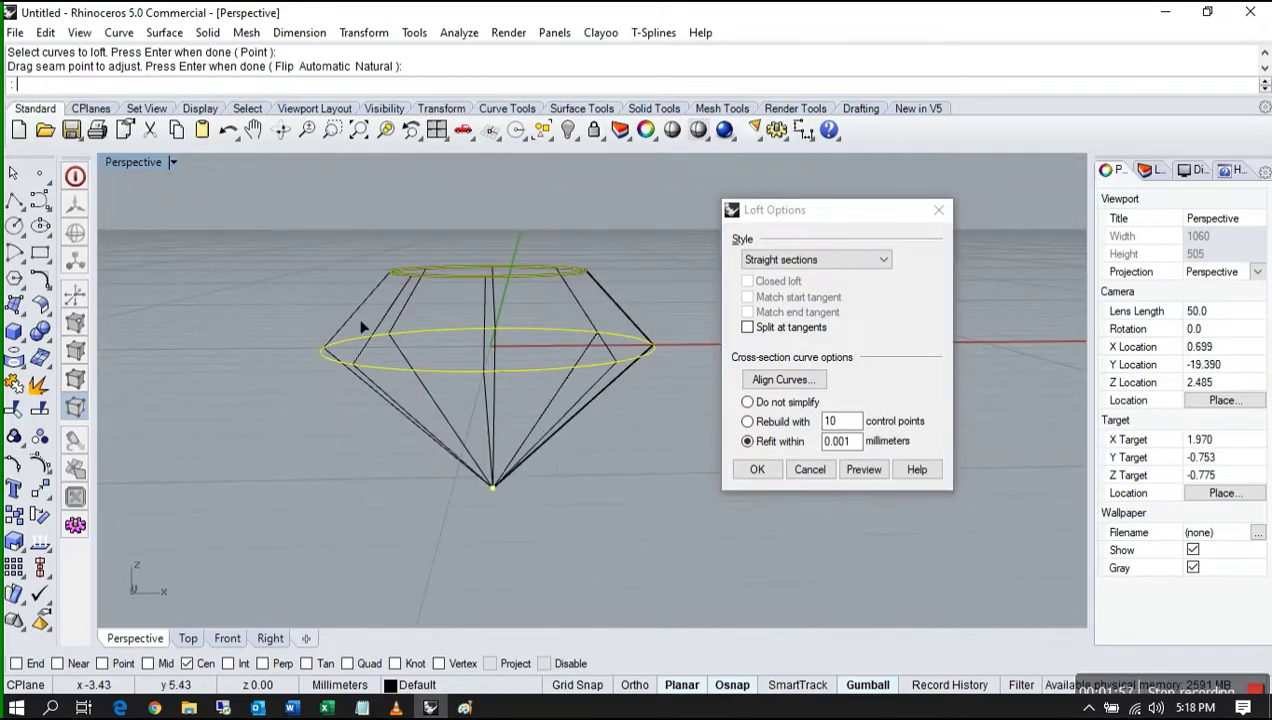
{"action": "left_click", "coordinate": [772, 260]}
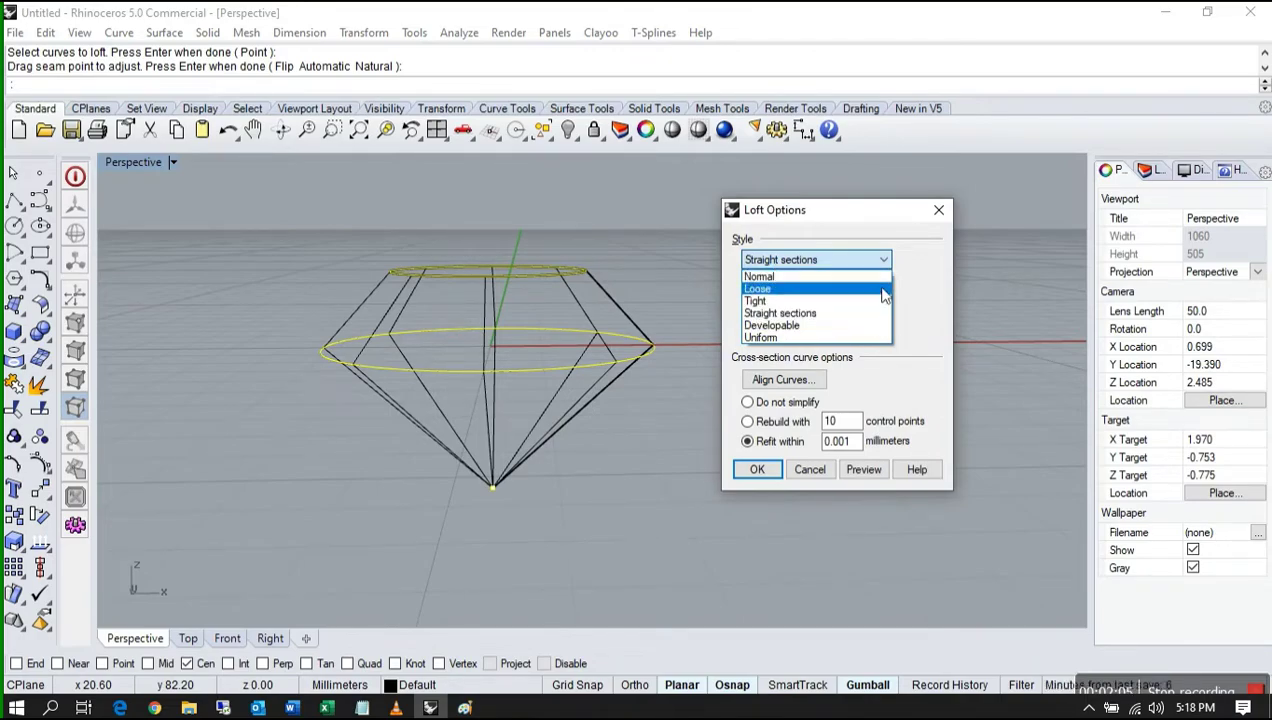
{"action": "left_click", "coordinate": [897, 324]}
{"action": "left_click", "coordinate": [758, 470]}
- Set the Perspective viewport to shaded display to show the lofted gem's surfaces
{"action": "right_click_drag", "start_coordinate": [662, 290], "coordinate": [605, 349]}
{"action": "left_click", "coordinate": [588, 347]}
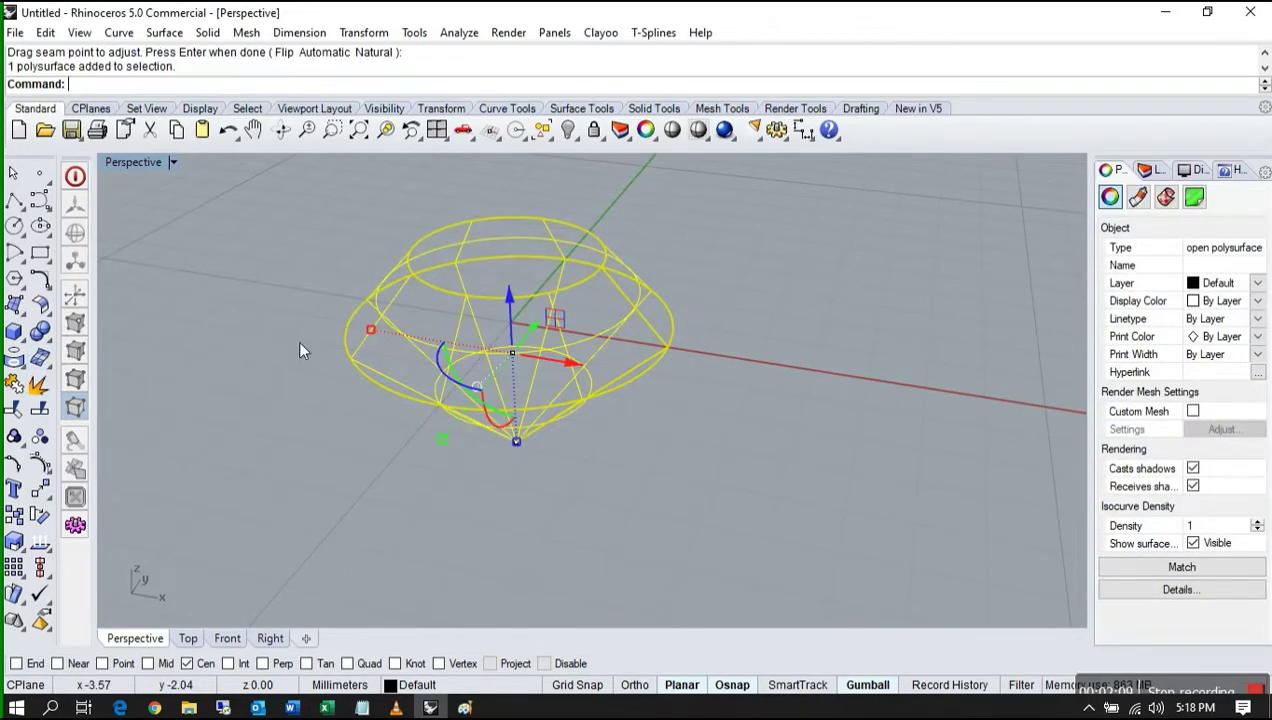
{"action": "left_click", "coordinate": [817, 296]}
{"action": "left_click", "coordinate": [698, 130]}
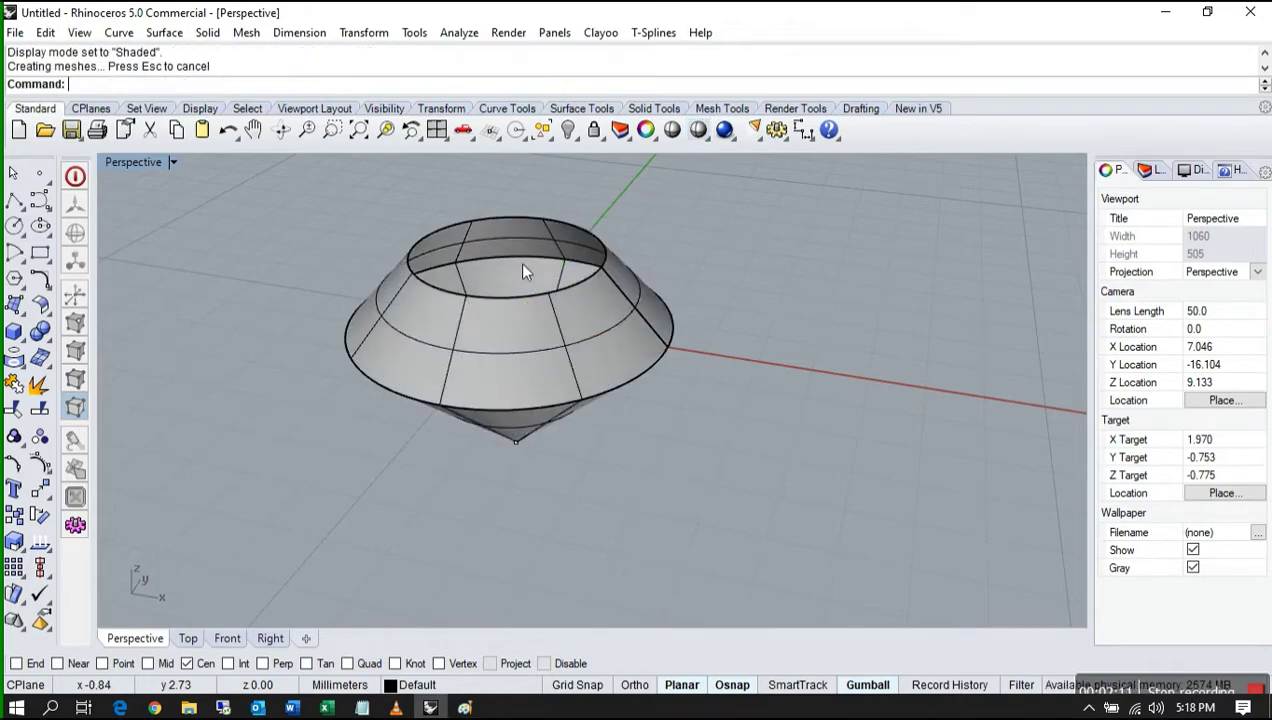
{"action": "mouse_move", "coordinate": [519, 261]}
{"action": "right_mouse_down"}
{"action": "mouse_move", "coordinate": [513, 343]}
{"action": "mouse_move", "coordinate": [568, 232]}
{"action": "right_mouse_up"}
- Cap the open planar hole at the top of the gem to make it a closed solid
{"action": "left_click", "coordinate": [525, 340]}
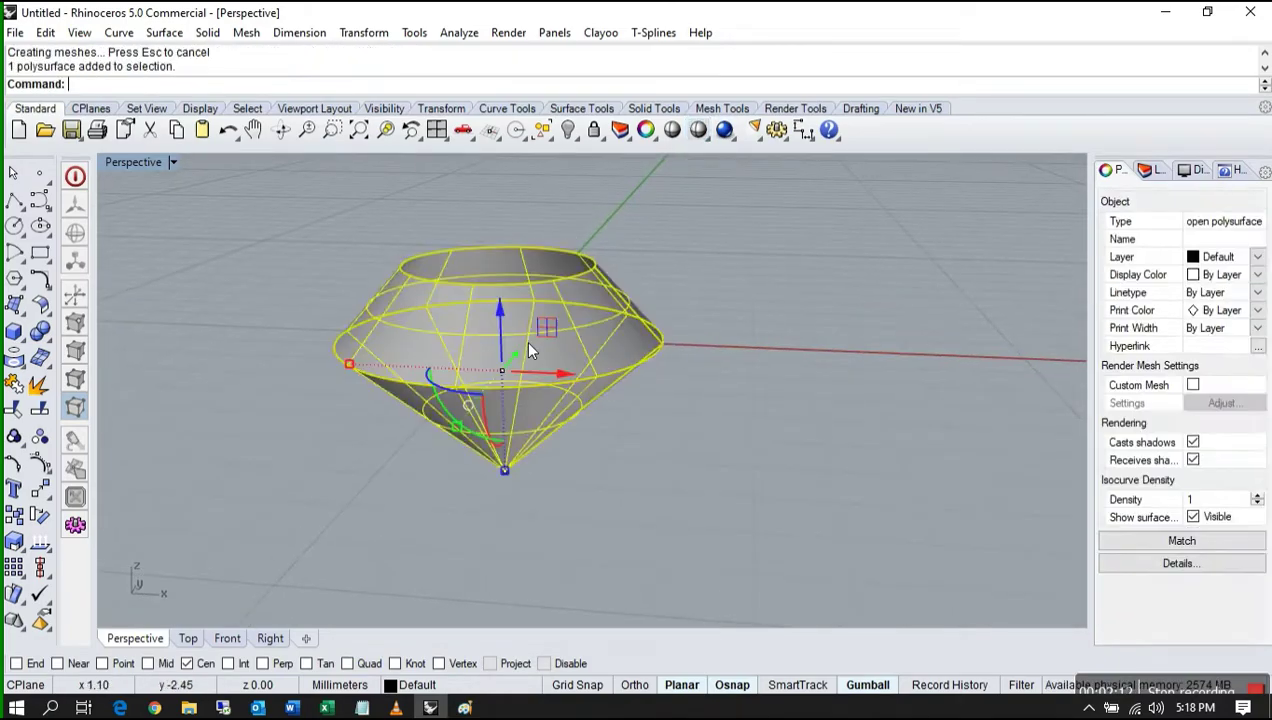
{"action": "left_click", "coordinate": [44, 338]}
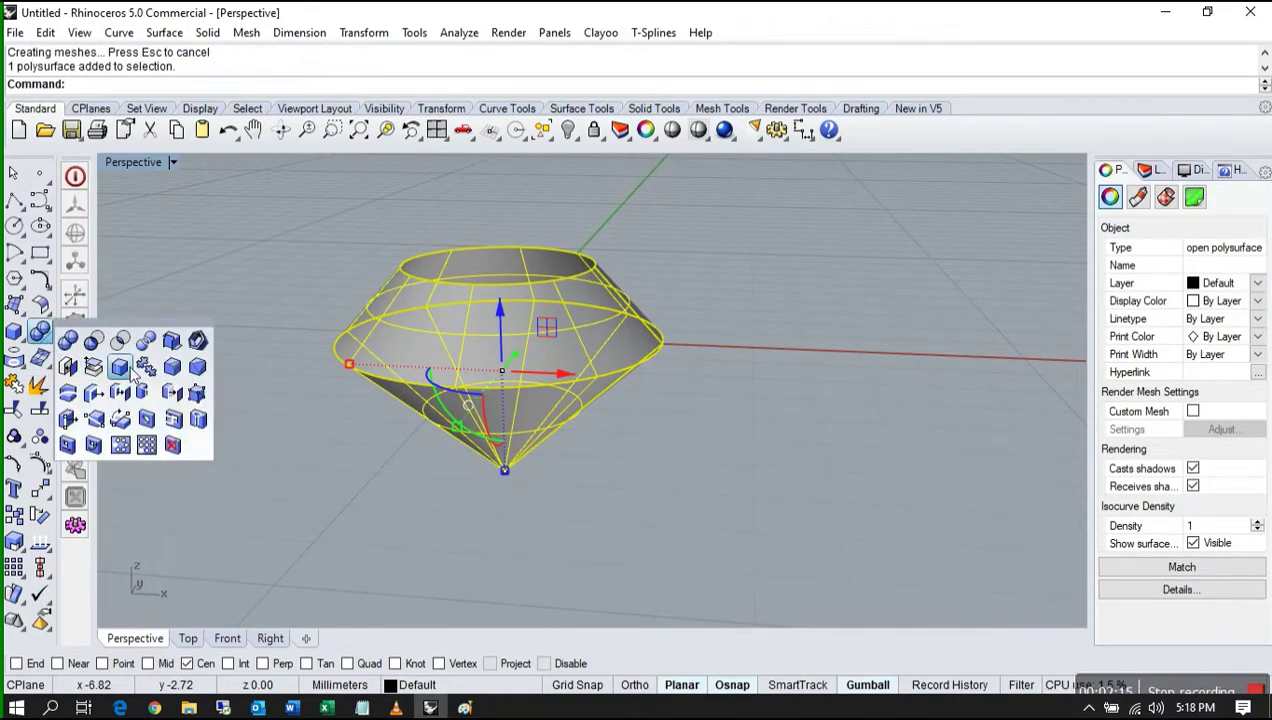
{"action": "left_click", "coordinate": [68, 368]}
{"action": "left_click", "coordinate": [332, 270]}
{"action": "right_click_drag", "start_coordinate": [332, 270], "coordinate": [560, 292]}
- Maximize the Top viewport and make Layer 01 the current layer
{"action": "double_click", "coordinate": [128, 164]}
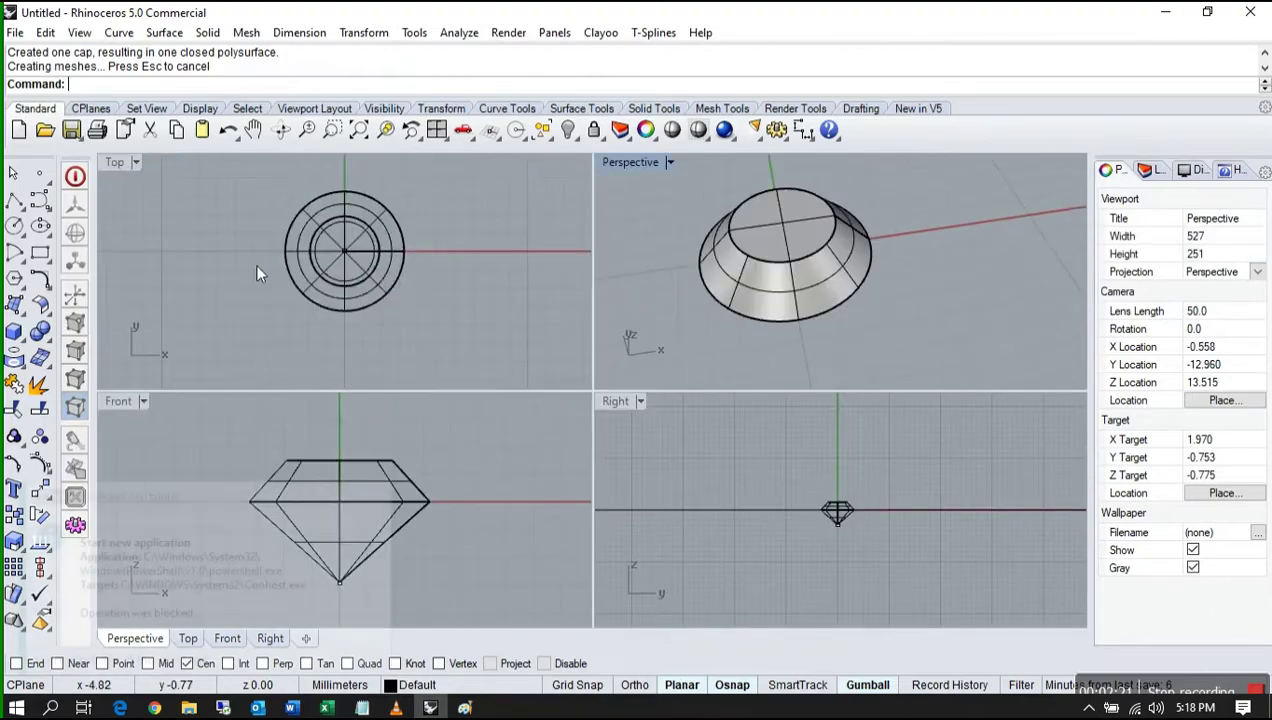
{"action": "scroll", "coordinate": [336, 220], "scroll_direction": "up", "scroll_amount": 1}
{"action": "left_click", "coordinate": [378, 497]}
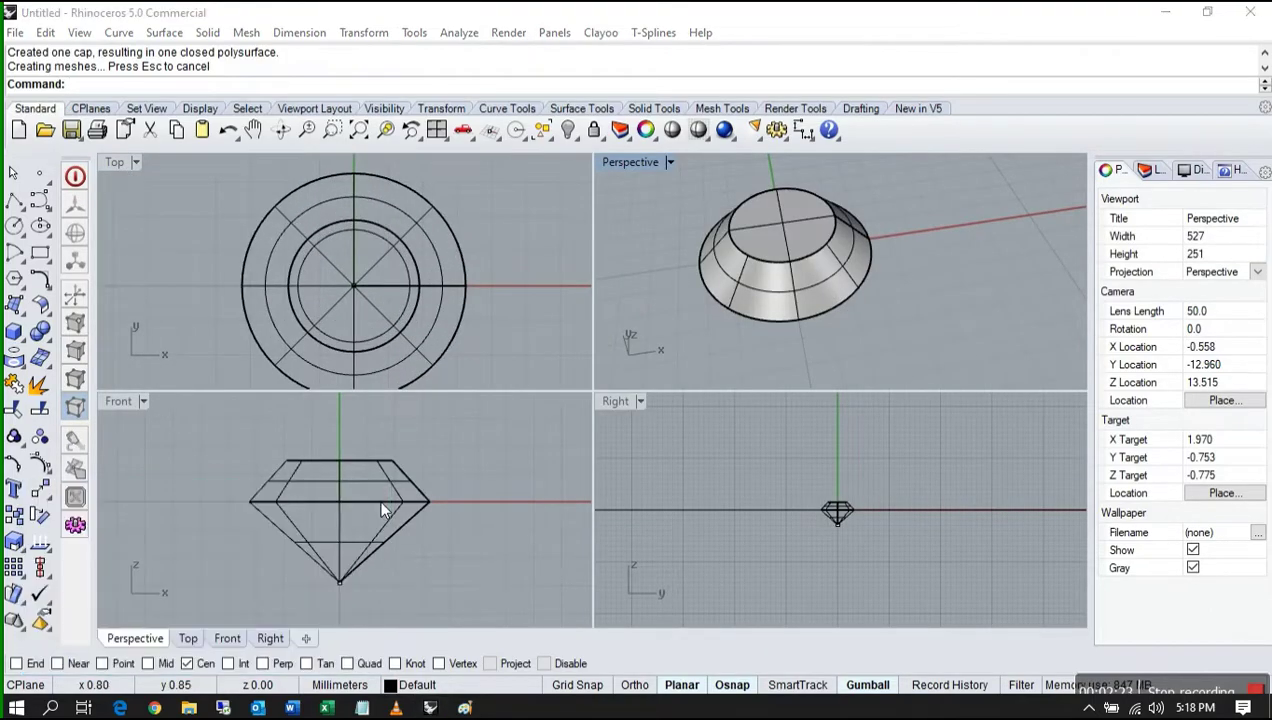
{"action": "double_click", "coordinate": [114, 163]}
{"action": "right_click_drag", "start_coordinate": [412, 294], "coordinate": [409, 260]}
{"action": "scroll", "coordinate": [341, 292], "scroll_direction": "down", "scroll_amount": 6}
{"action": "right_click_drag", "start_coordinate": [371, 303], "coordinate": [340, 340]}
{"action": "scroll", "coordinate": [348, 327], "scroll_direction": "up", "scroll_amount": 4}
{"action": "scroll", "coordinate": [458, 250], "scroll_direction": "up", "scroll_amount": 2}
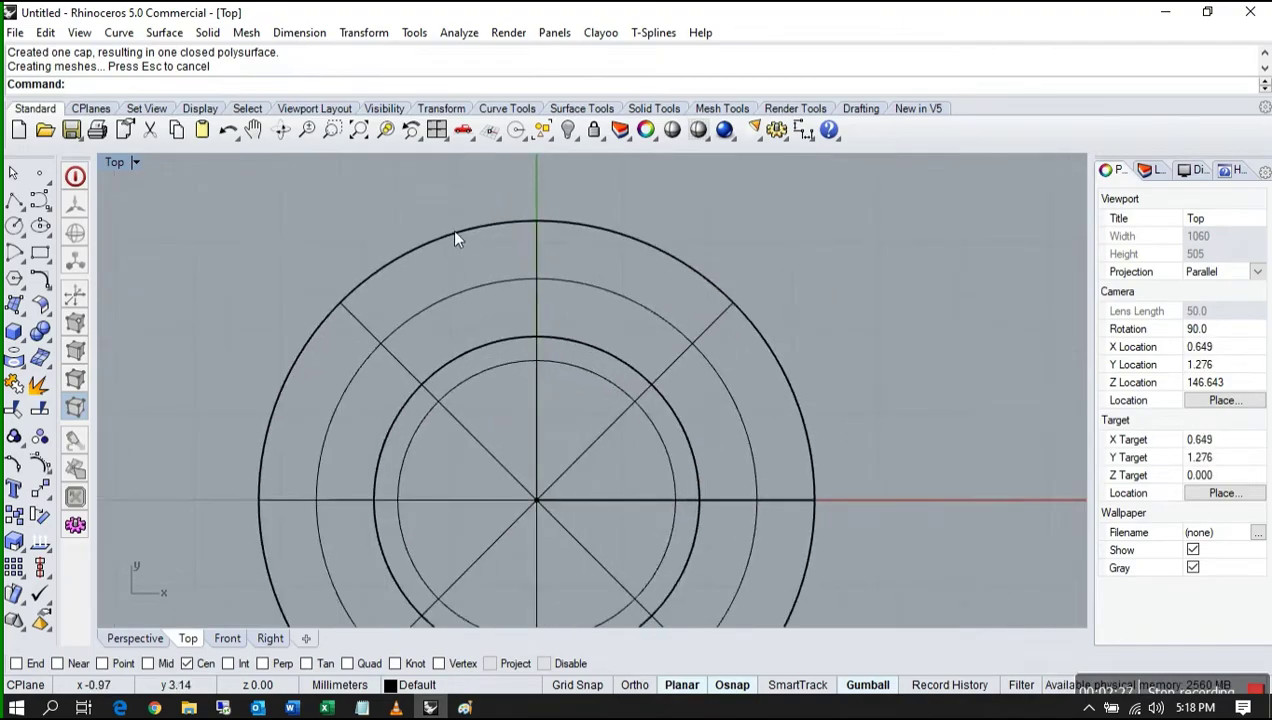
{"action": "scroll", "coordinate": [389, 500], "scroll_direction": "down", "scroll_amount": 4}
{"action": "left_click", "coordinate": [425, 686]}
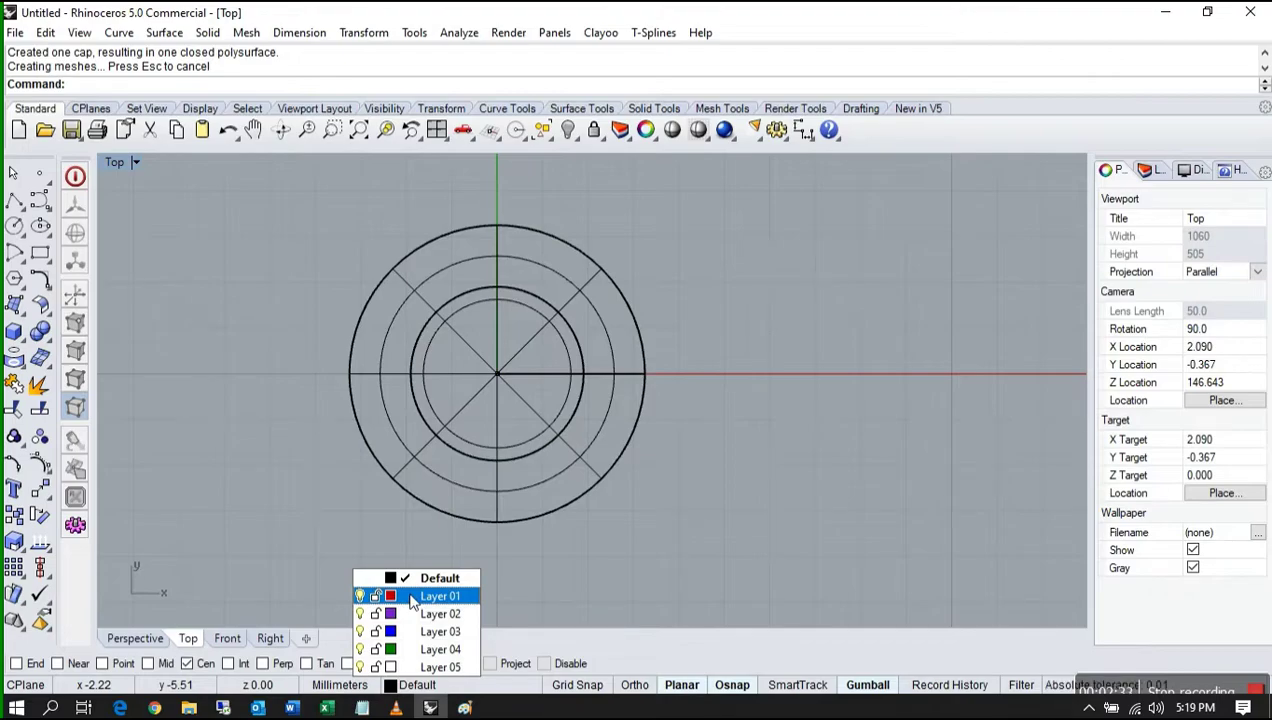
{"action": "left_click", "coordinate": [718, 330]}
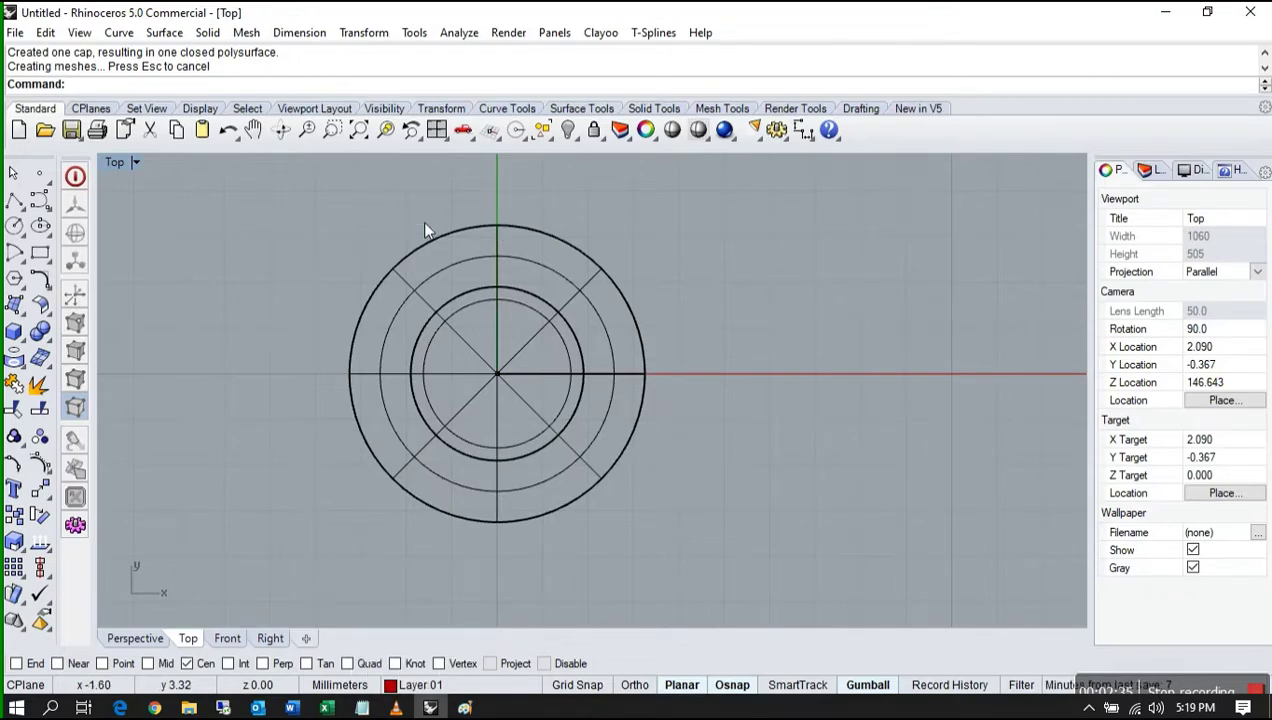
- Offset the gem's outer circle curve outward by 0.05 mm in the Top view
{"action": "scroll", "coordinate": [417, 266], "scroll_direction": "up", "scroll_amount": 2}
{"action": "scroll", "coordinate": [415, 265], "scroll_direction": "down", "scroll_amount": 5}
{"action": "scroll", "coordinate": [411, 264], "scroll_direction": "up", "scroll_amount": 4}
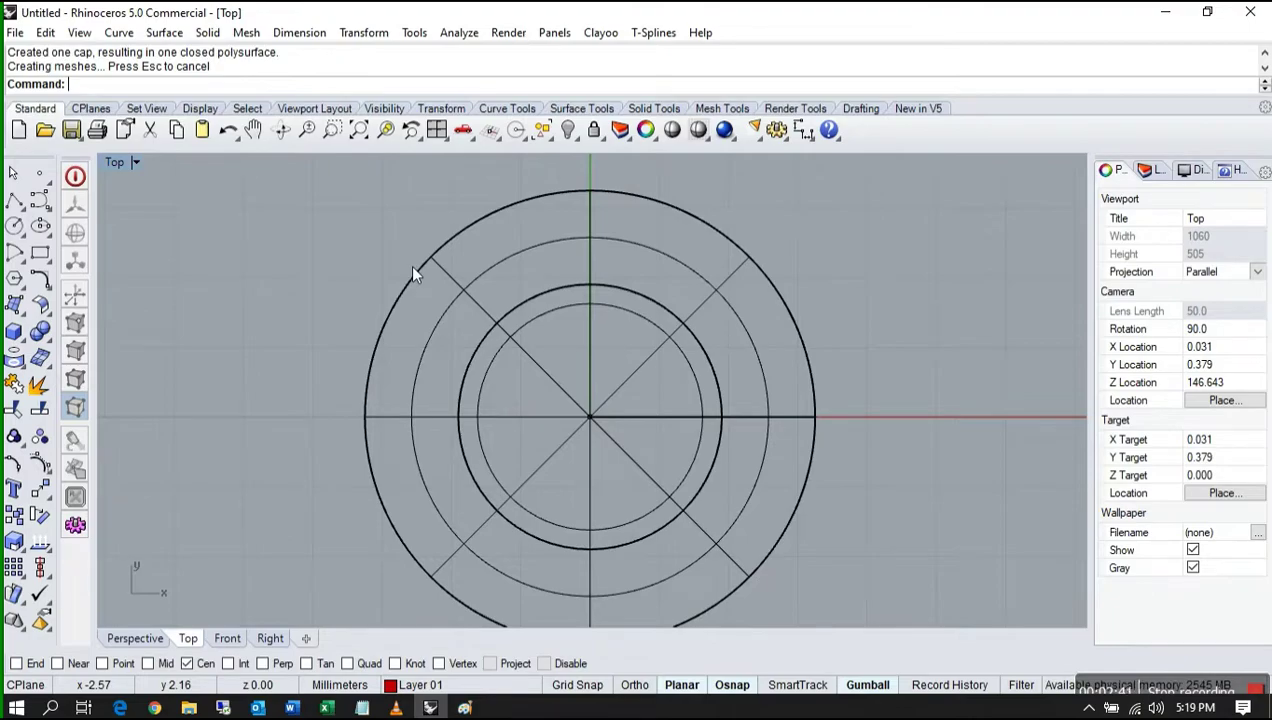
{"action": "left_click", "coordinate": [416, 266]}
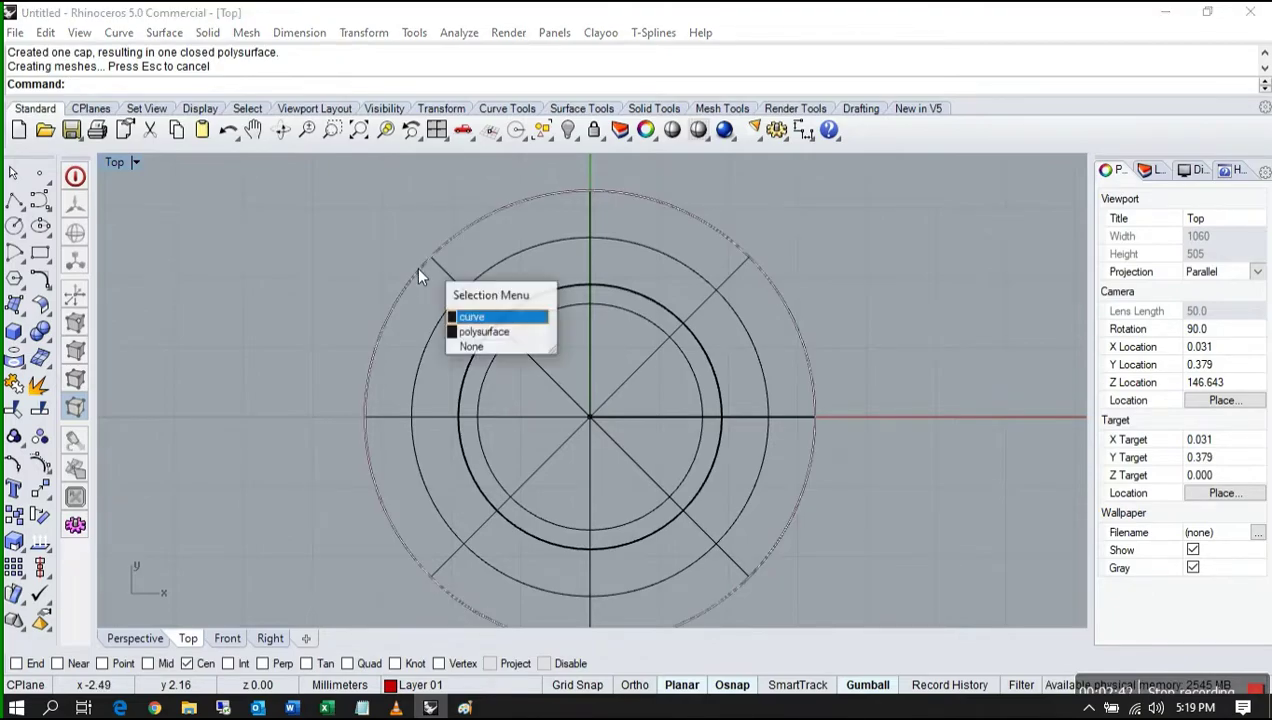
{"action": "left_click", "coordinate": [485, 317]}
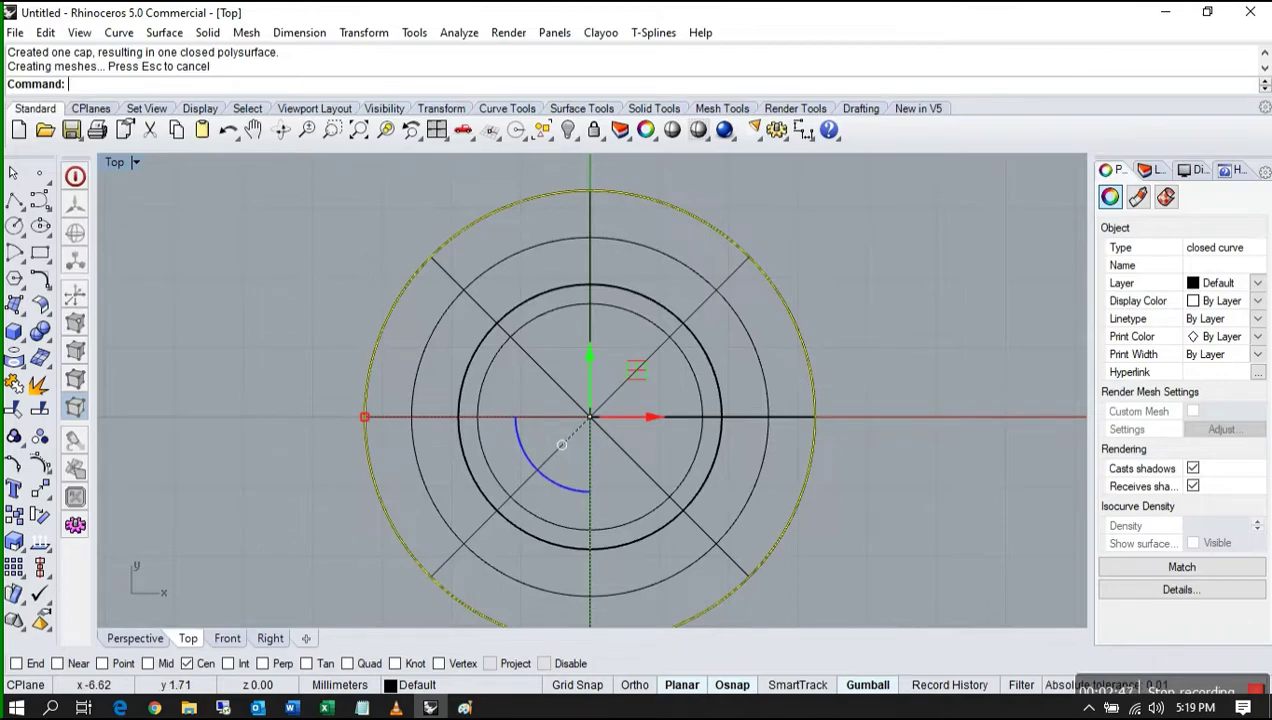
{"action": "left_click", "coordinate": [48, 289]}
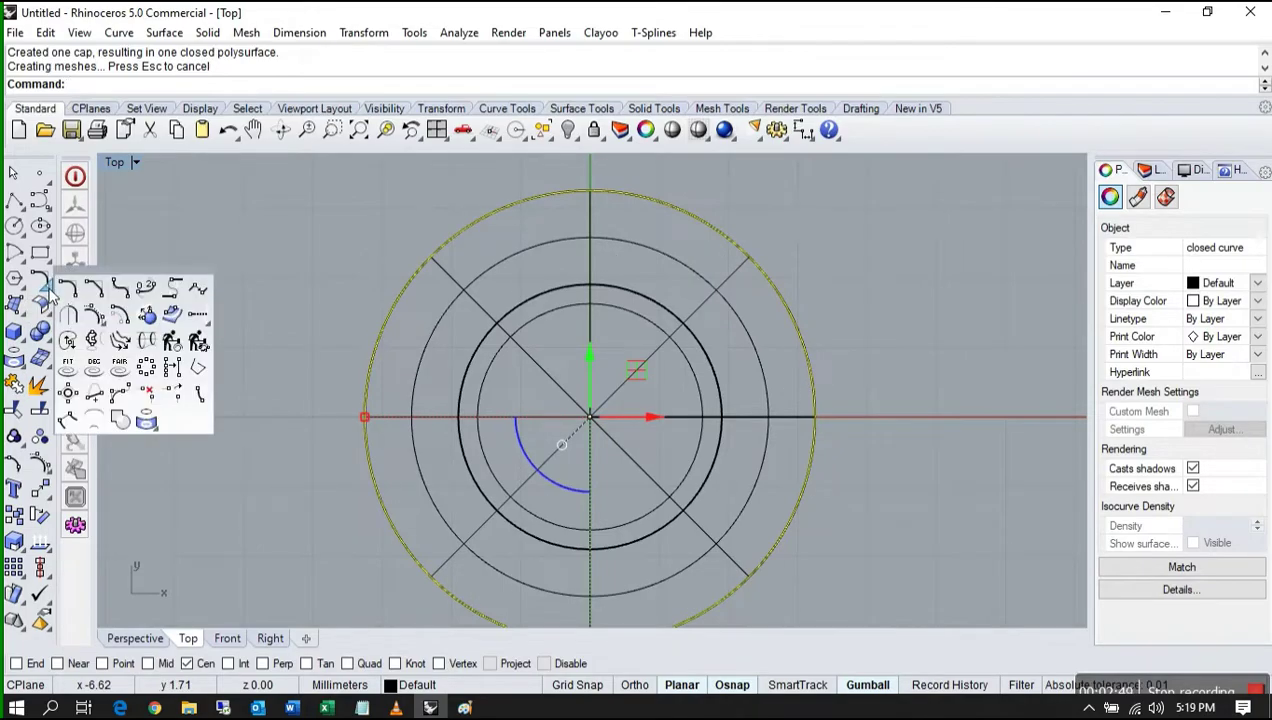
{"action": "left_click", "coordinate": [97, 315]}
{"action": "scroll", "coordinate": [350, 207], "scroll_direction": "up", "scroll_amount": 2}
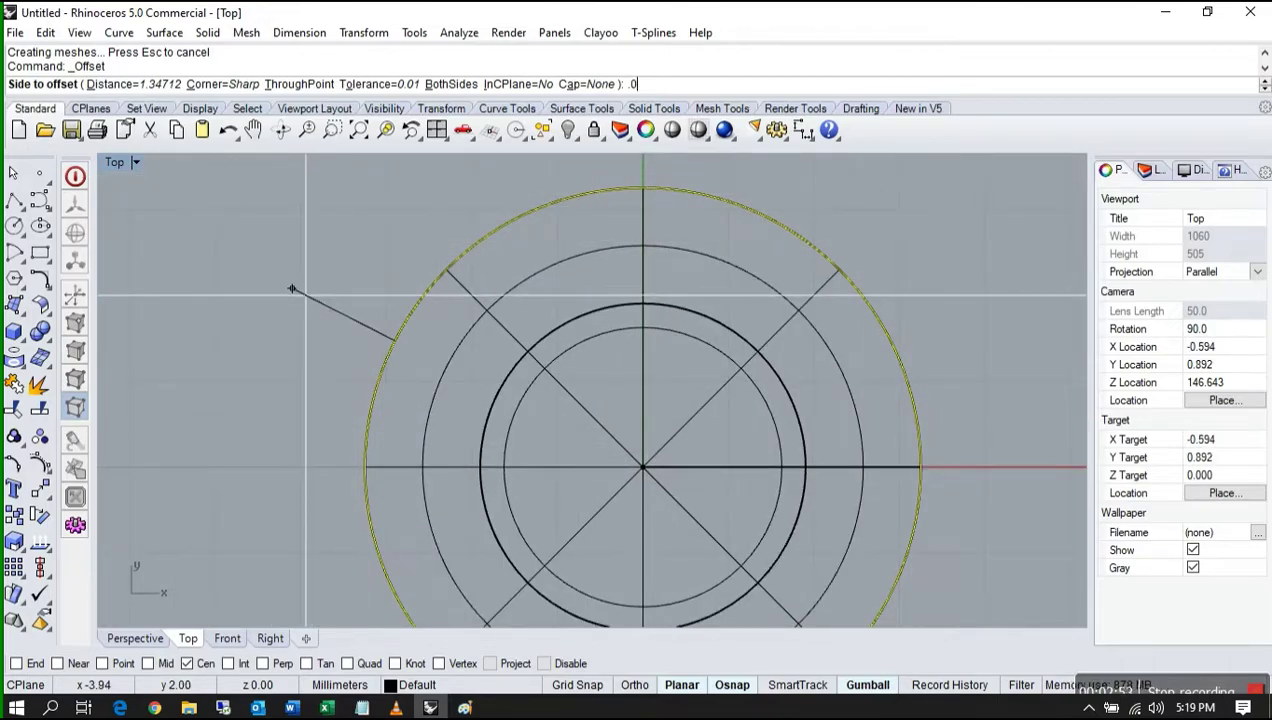
{"action": "type", "text": ".05"}
{"action": "key", "text": "Return"}
{"action": "left_click", "coordinate": [292, 372]}
- Offset the new red circle around the gem inward by 0.8 mm
{"action": "scroll", "coordinate": [405, 390], "scroll_direction": "up", "scroll_amount": 4}
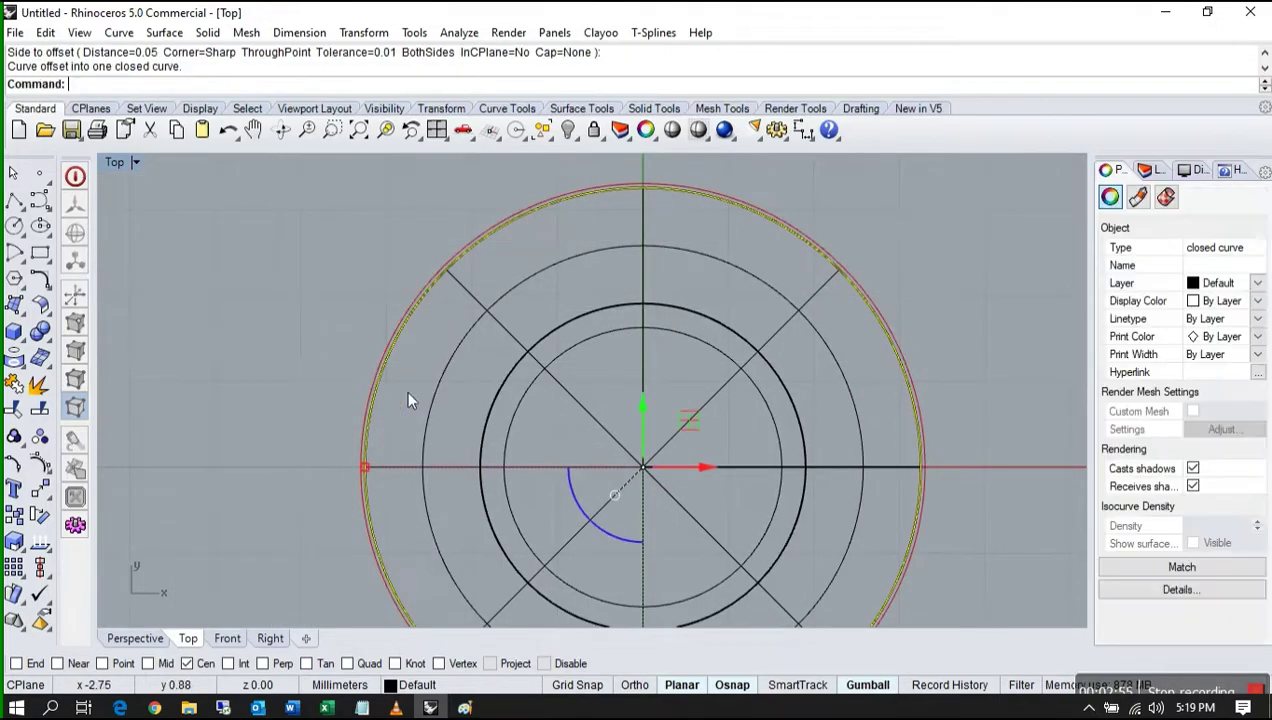
{"action": "scroll", "coordinate": [326, 273], "scroll_direction": "down", "scroll_amount": 3}
{"action": "scroll", "coordinate": [335, 282], "scroll_direction": "up", "scroll_amount": 3}
{"action": "left_click", "coordinate": [357, 272]}
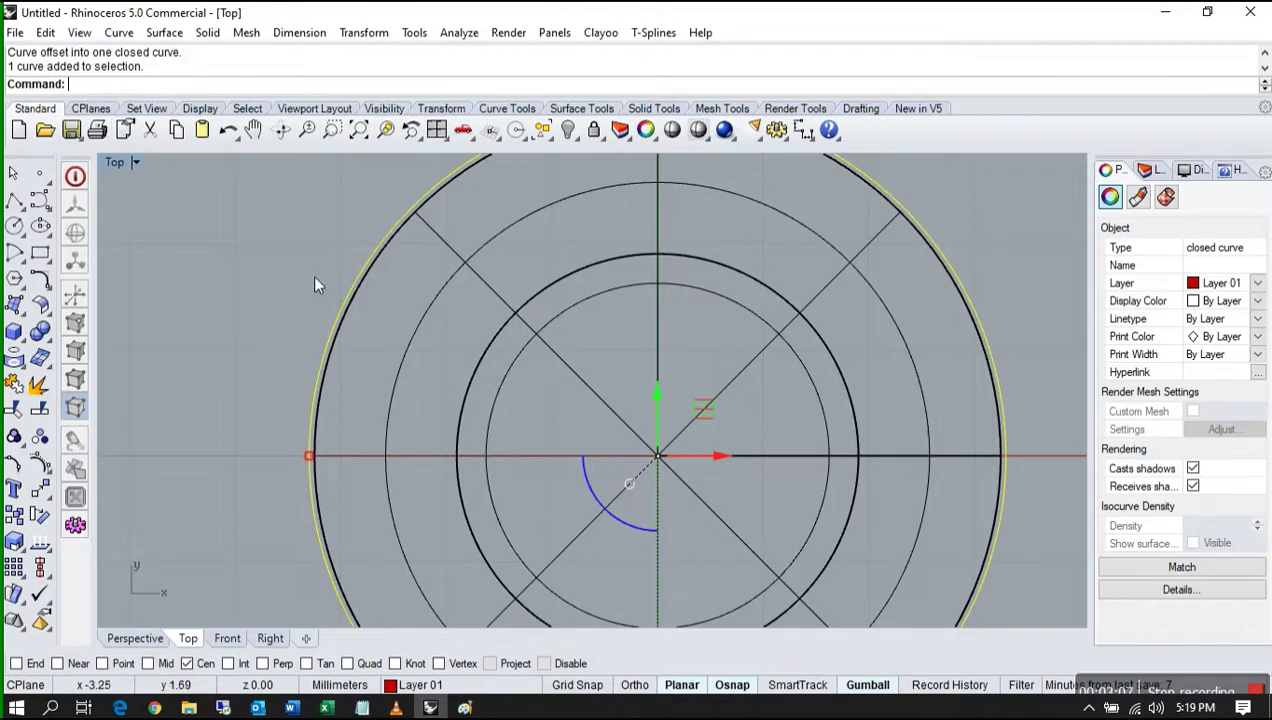
{"action": "right_click_drag", "start_coordinate": [337, 289], "coordinate": [300, 343]}
{"action": "scroll", "coordinate": [281, 298], "scroll_direction": "down", "scroll_amount": 4}
{"action": "scroll", "coordinate": [345, 304], "scroll_direction": "up", "scroll_amount": 6}
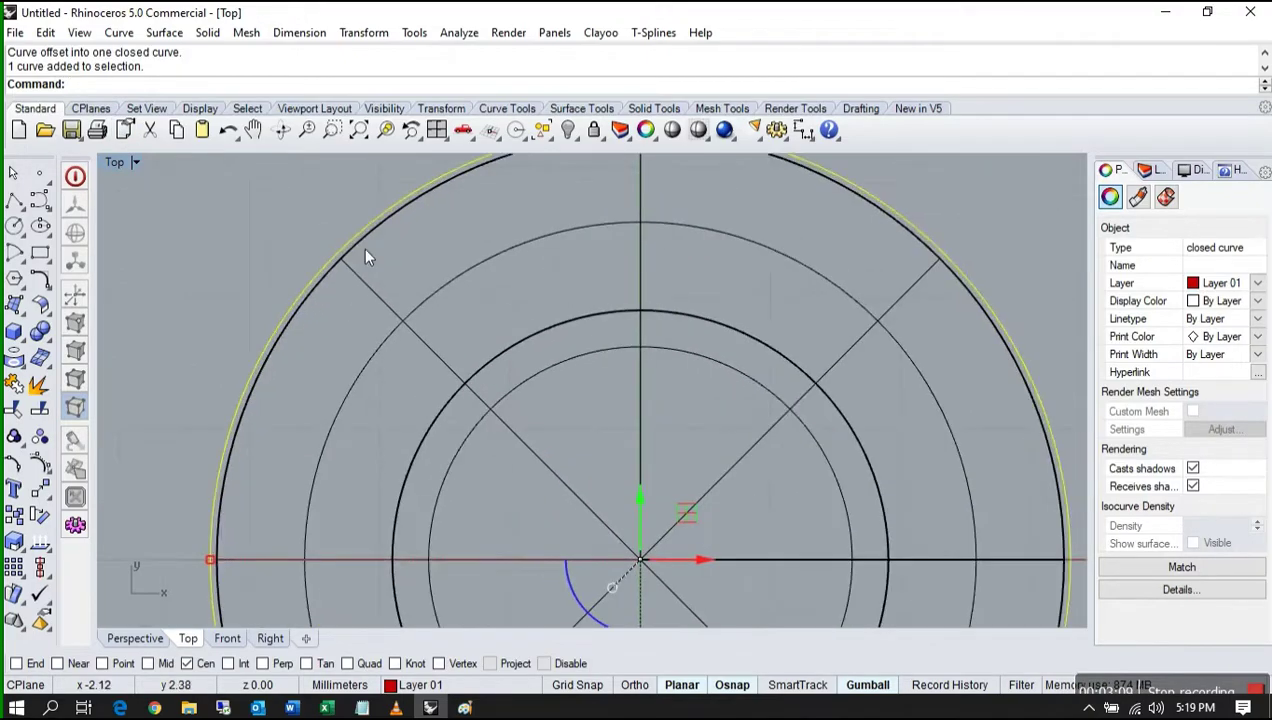
{"action": "left_click", "coordinate": [40, 279]}
{"action": "left_click", "coordinate": [121, 312]}
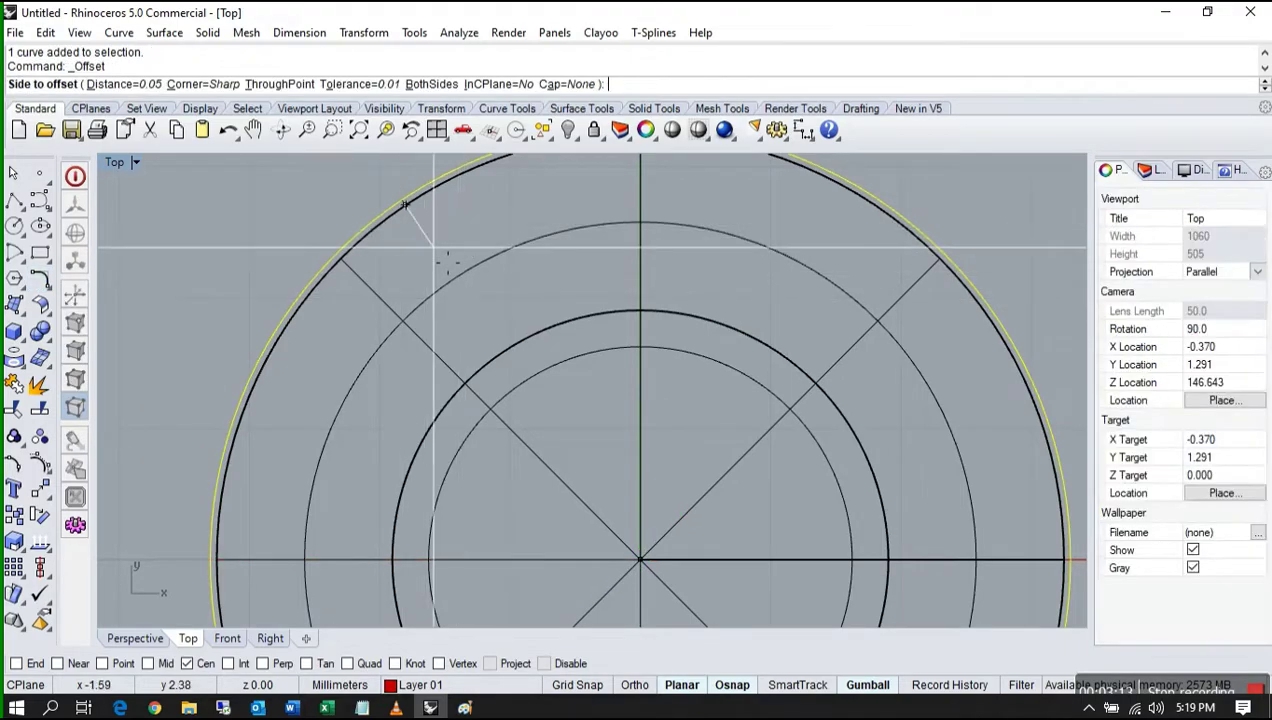
{"action": "left_click", "coordinate": [143, 86]}
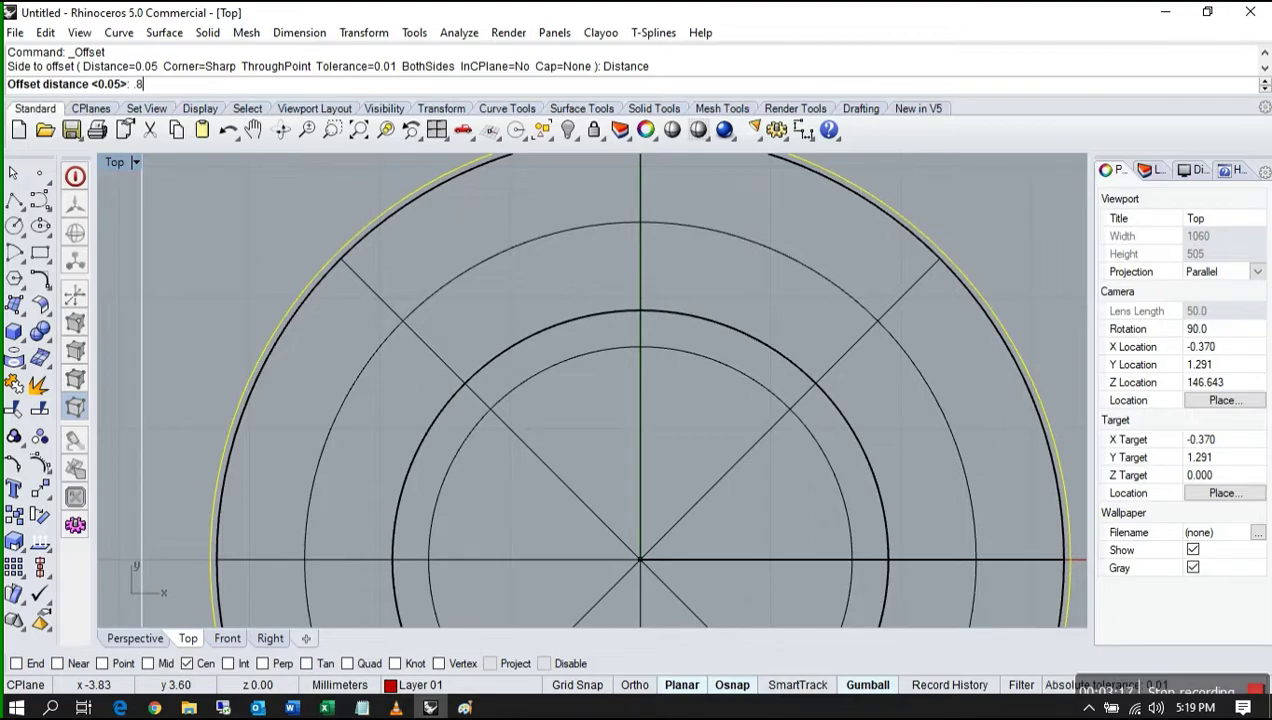
{"action": "type", "text": ".8"}
{"action": "key", "text": "Return"}
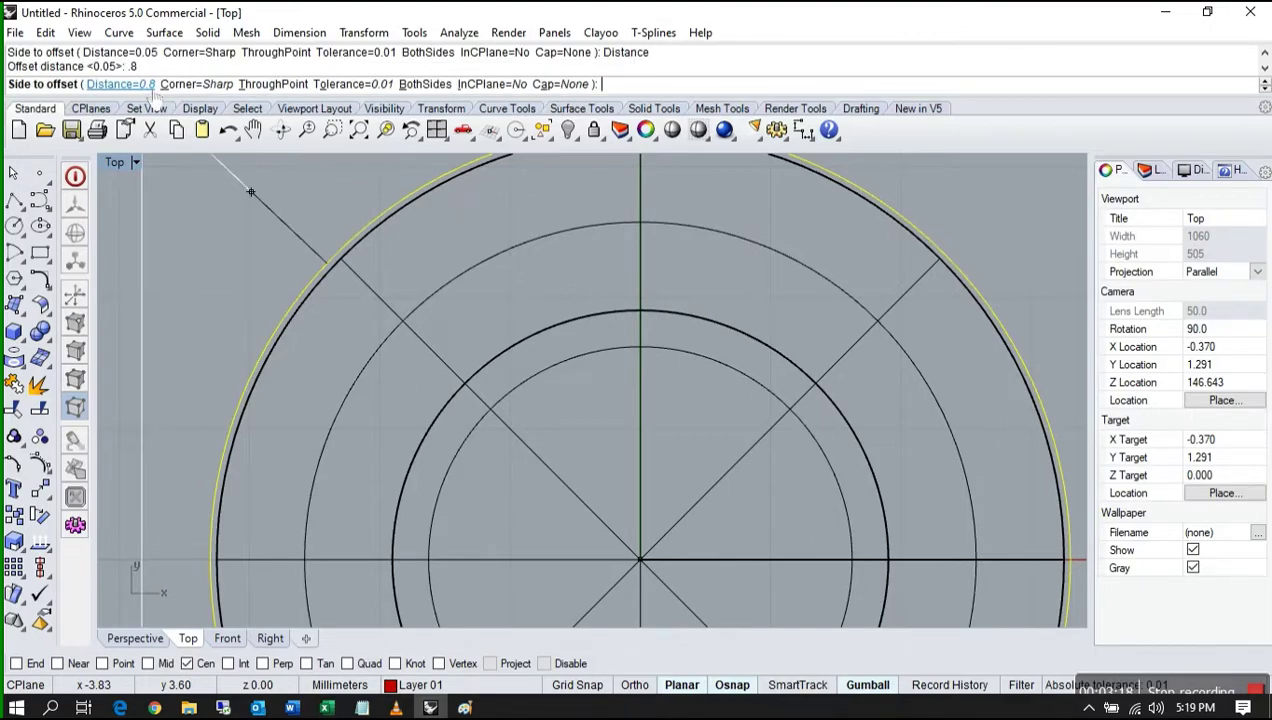
{"action": "left_click", "coordinate": [375, 505]}
- Copy both red circles straight down in the Front view to a level just below the gem's tip, then restore the four viewports
{"action": "left_click", "coordinate": [335, 458], "text": "shift"}
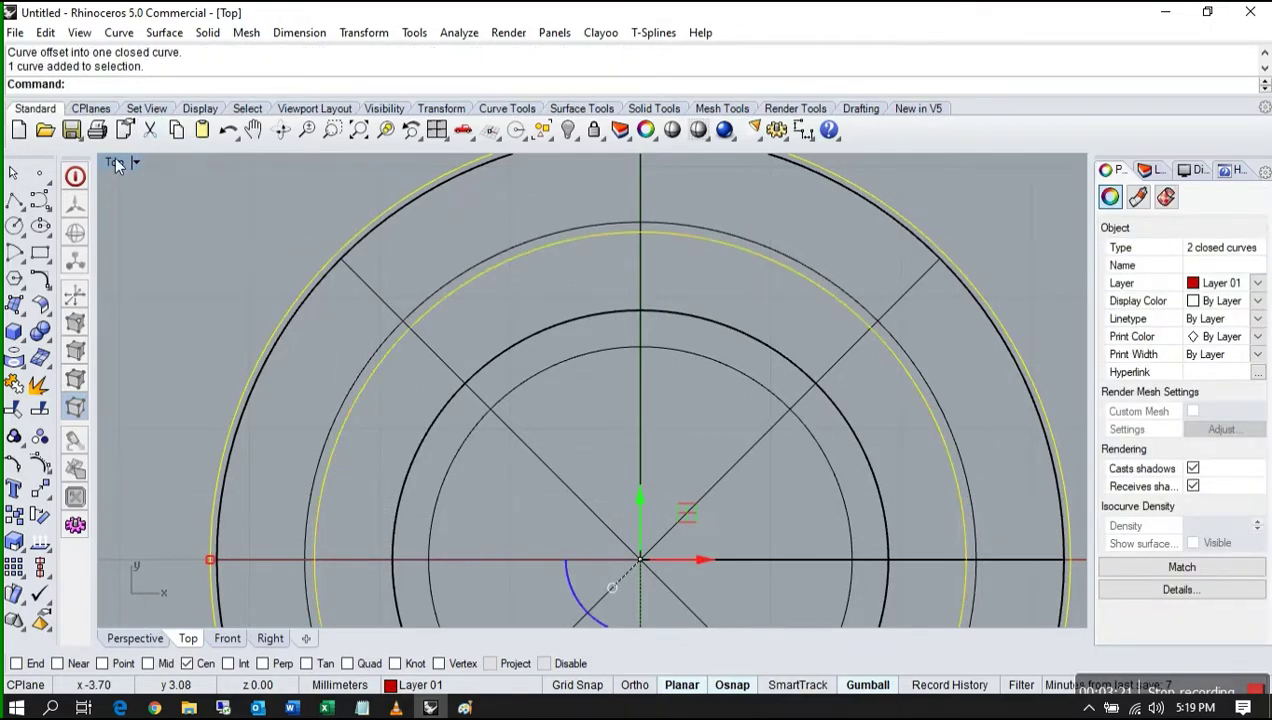
{"action": "double_click", "coordinate": [114, 161]}
{"action": "double_click", "coordinate": [118, 401]}
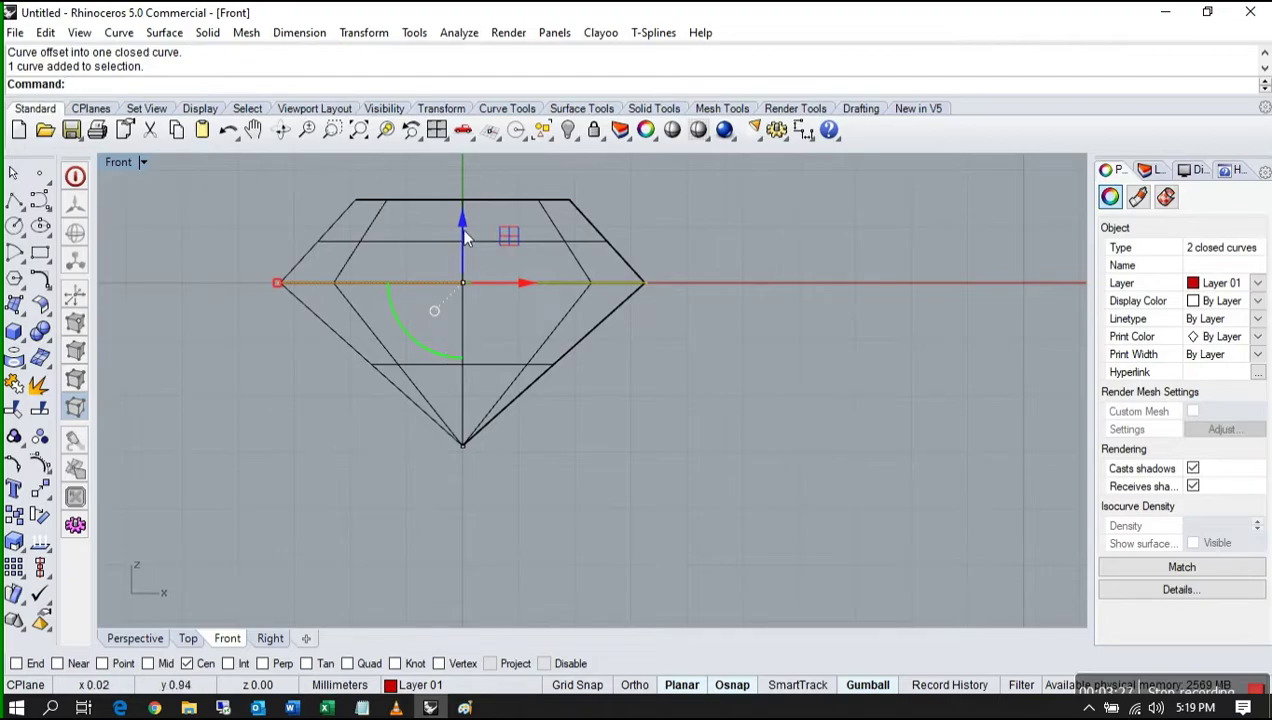
{"action": "key", "text": "alt"}
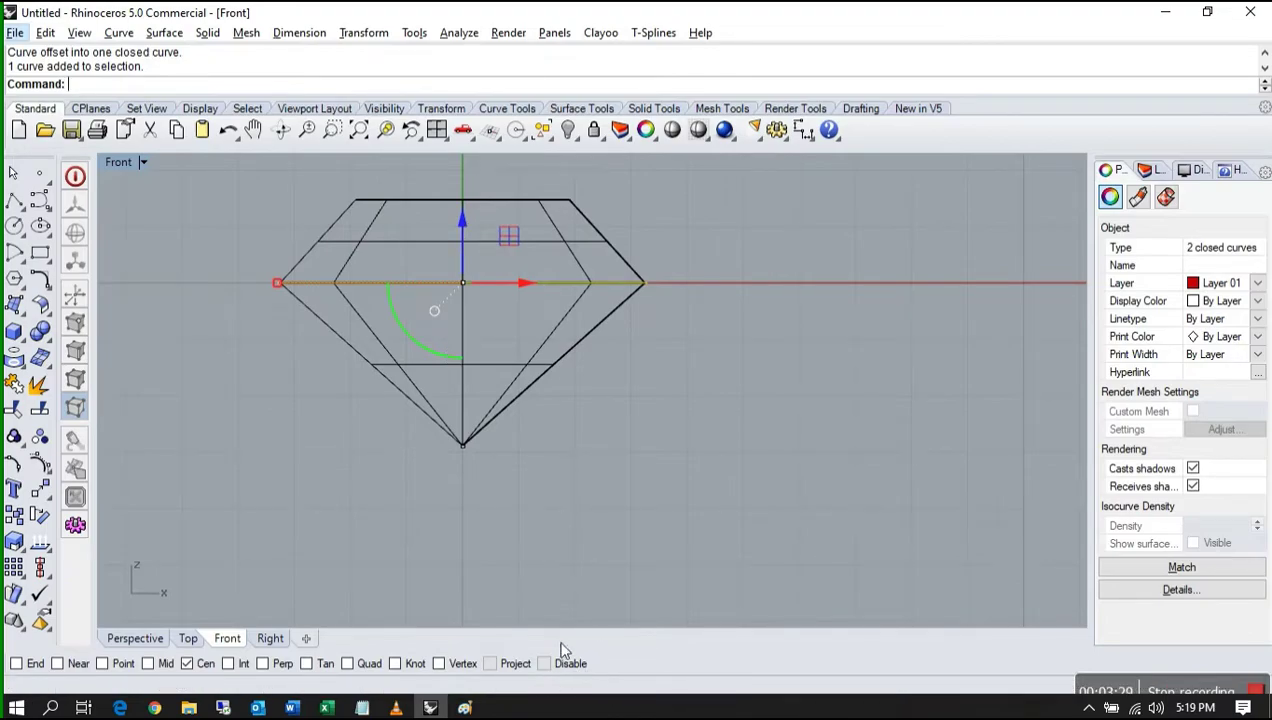
{"action": "left_click_drag", "start_coordinate": [459, 222], "coordinate": [466, 470]}
{"action": "key", "text": "Escape"}
{"action": "double_click", "coordinate": [119, 162]}
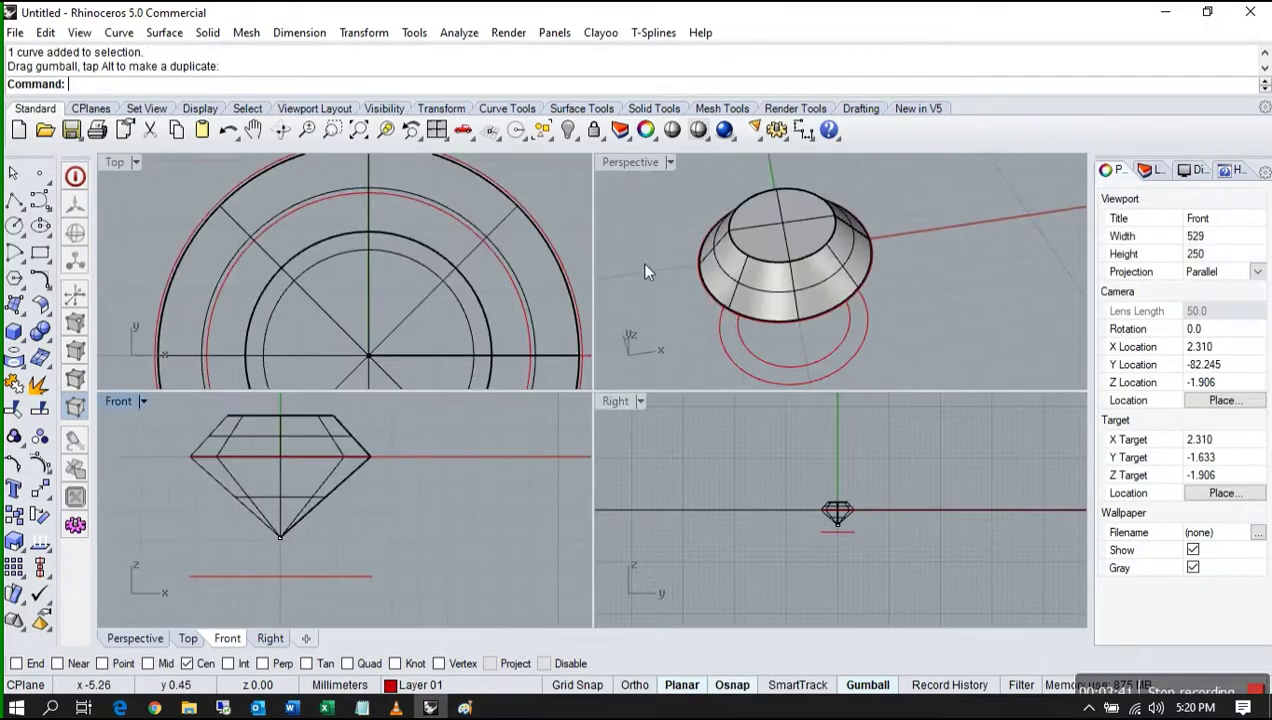
- Examine the gem and the copied circles in the maximized Perspective view, and compare with the Design1 ring picture in Paint
{"action": "double_click", "coordinate": [630, 162]}
{"action": "right_click_drag", "start_coordinate": [630, 196], "coordinate": [477, 350]}
{"action": "scroll", "coordinate": [477, 350], "scroll_direction": "down", "scroll_amount": 2}
{"action": "scroll", "coordinate": [419, 484], "scroll_direction": "up", "scroll_amount": 5}
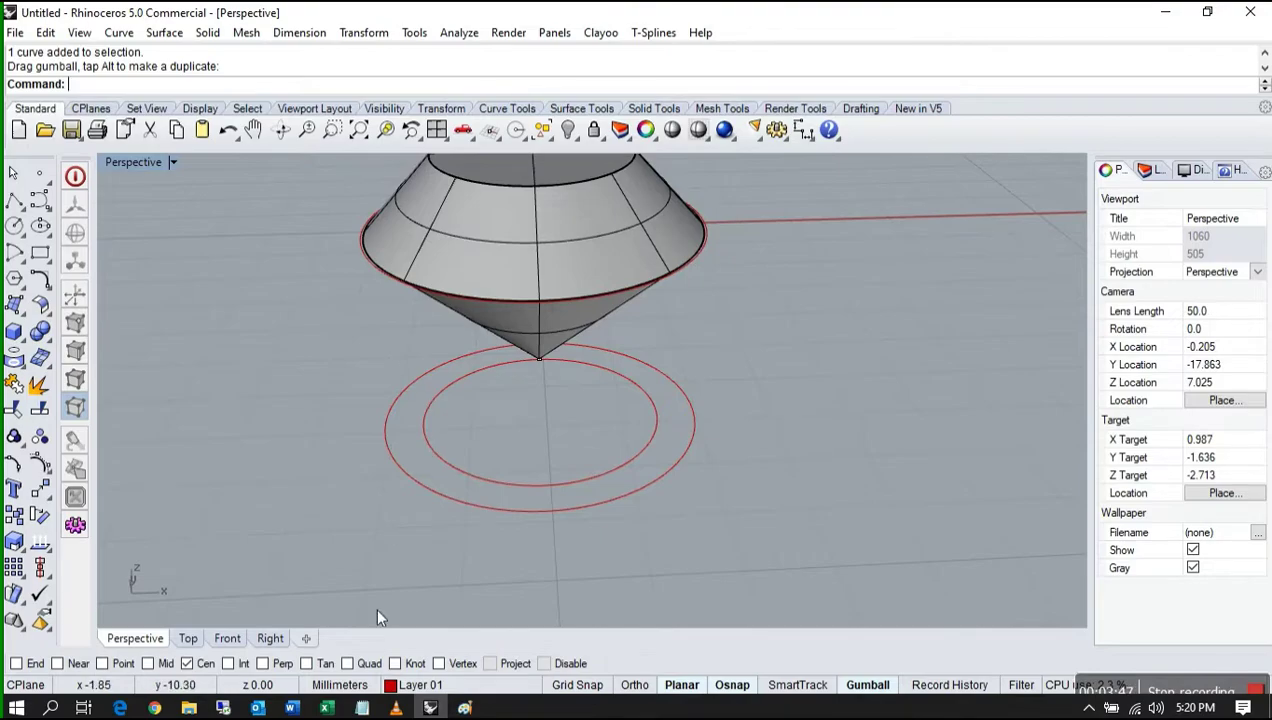
{"action": "left_click", "coordinate": [465, 708]}
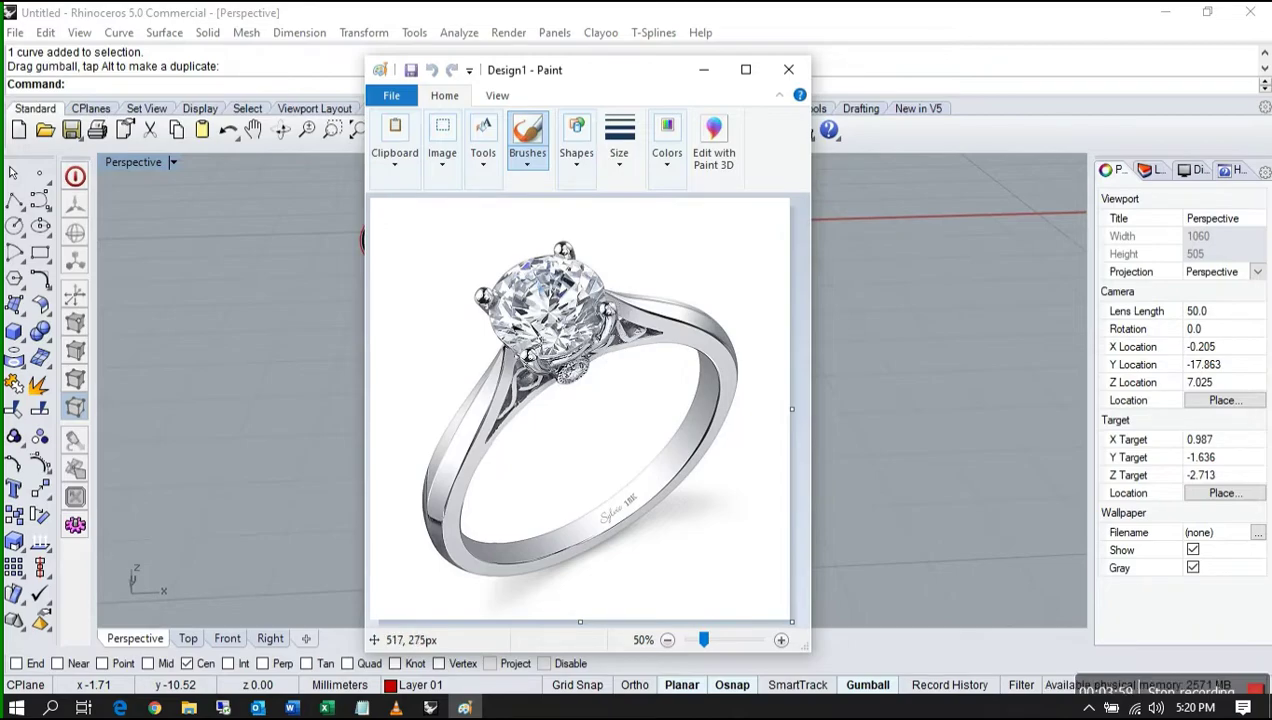
- Offset the lower inner circle inward by 0.5 mm and delete the original circle
{"action": "left_click", "coordinate": [706, 72]}
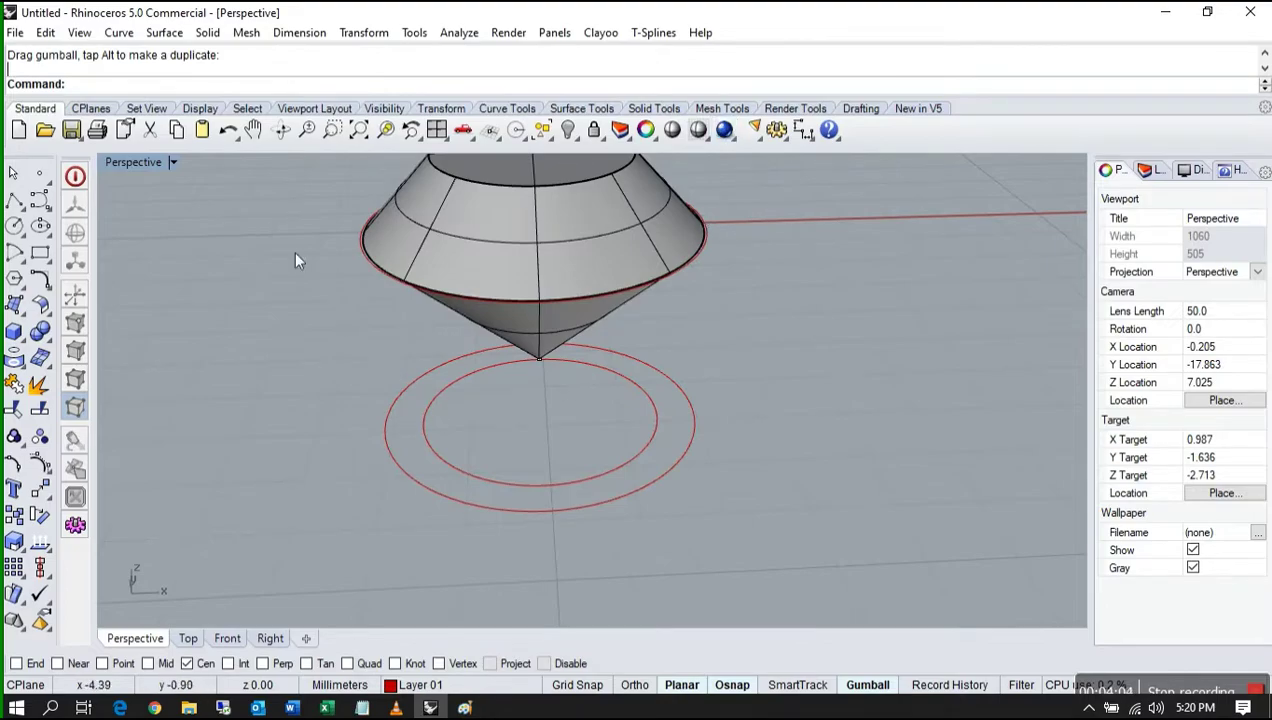
{"action": "left_click", "coordinate": [424, 426]}
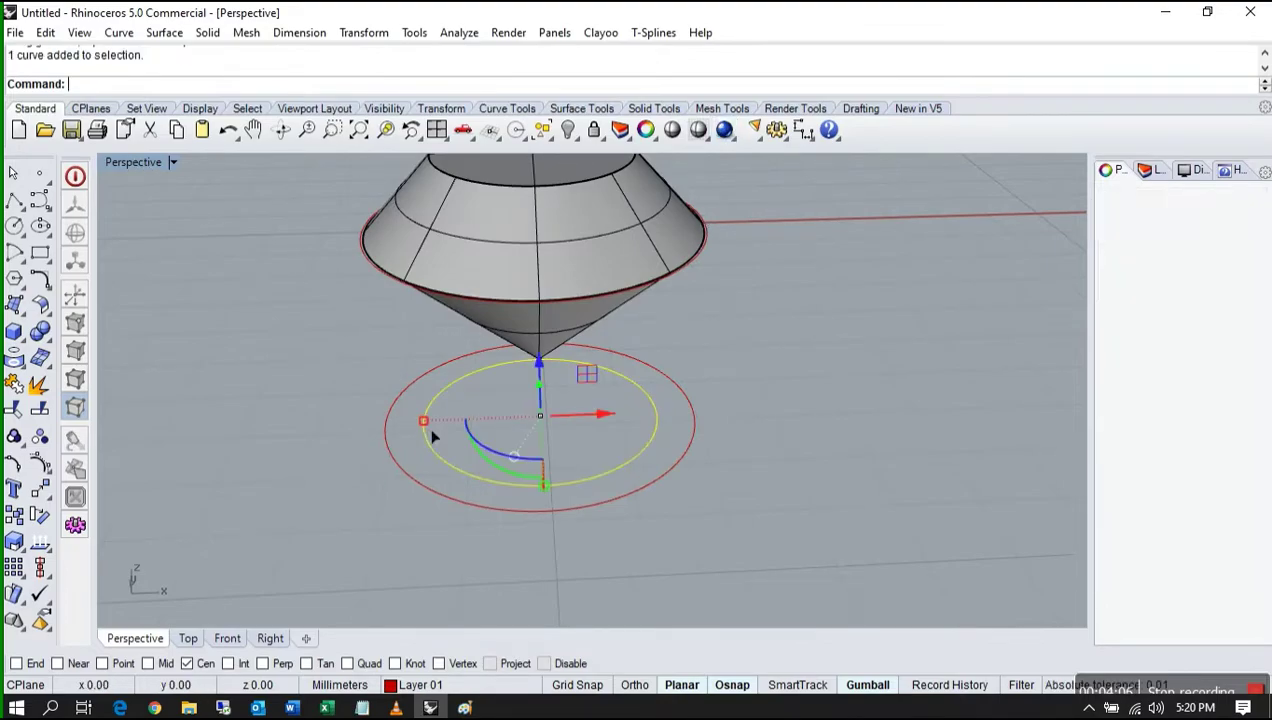
{"action": "left_click", "coordinate": [48, 285]}
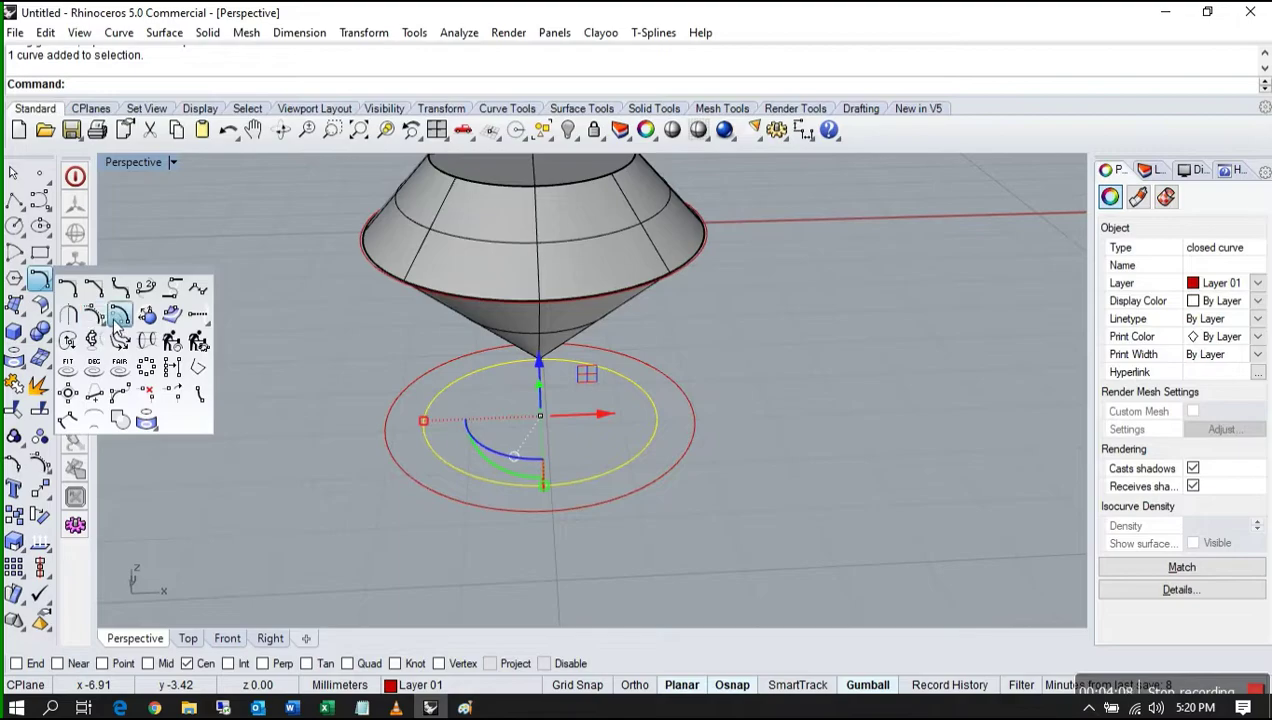
{"action": "left_click", "coordinate": [117, 315]}
{"action": "scroll", "coordinate": [446, 408], "scroll_direction": "up", "scroll_amount": 5}
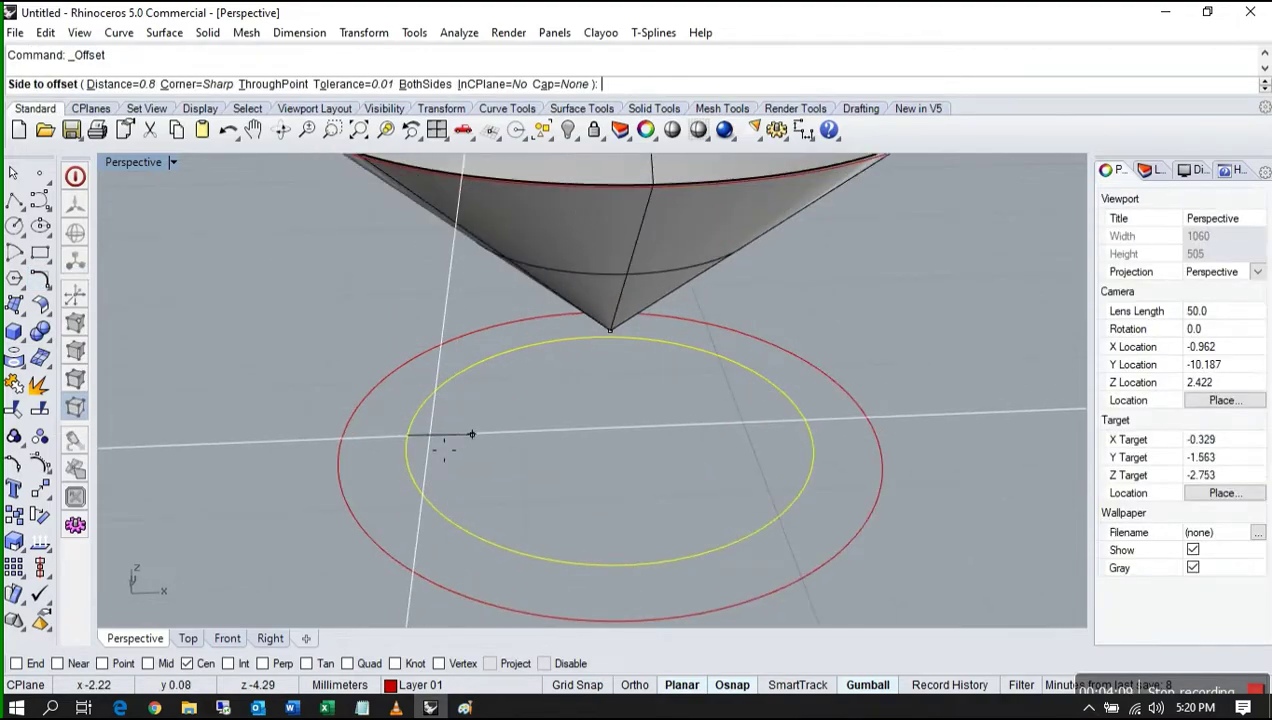
{"action": "left_click", "coordinate": [122, 84]}
{"action": "type", "text": ".5"}
{"action": "key", "text": "Return"}
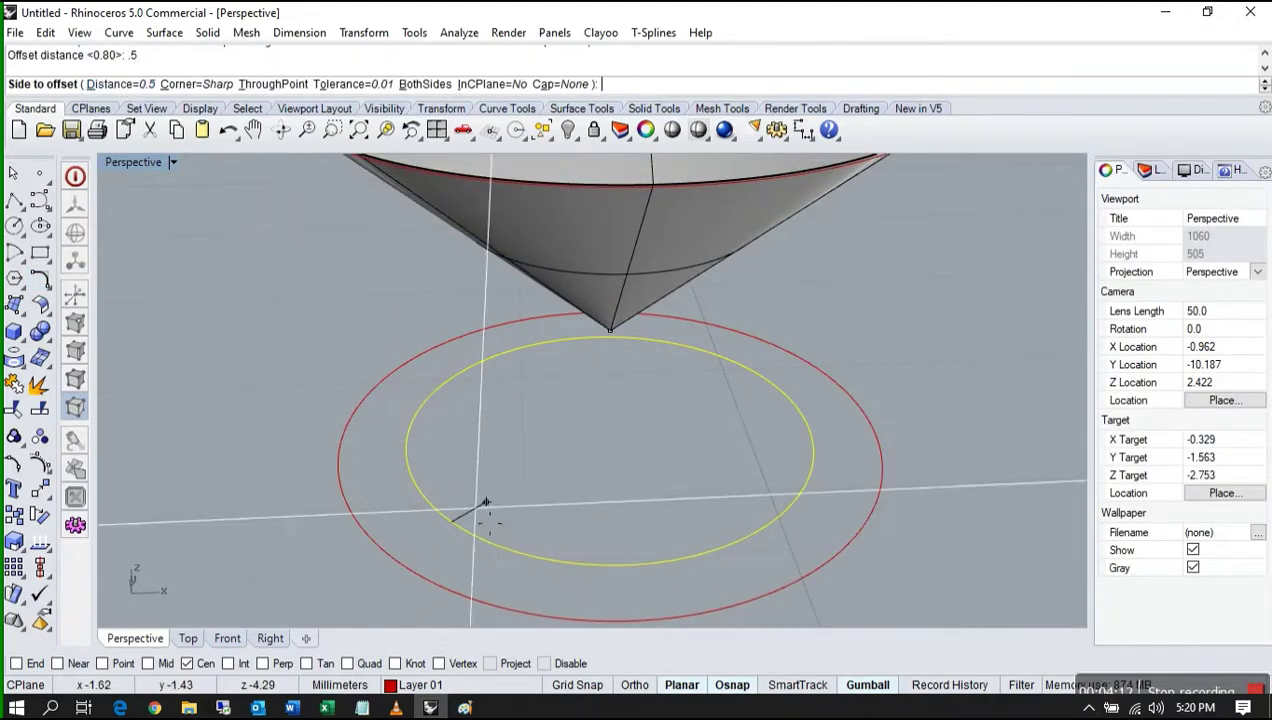
{"action": "left_click", "coordinate": [499, 456]}
{"action": "key", "text": "Delete"}
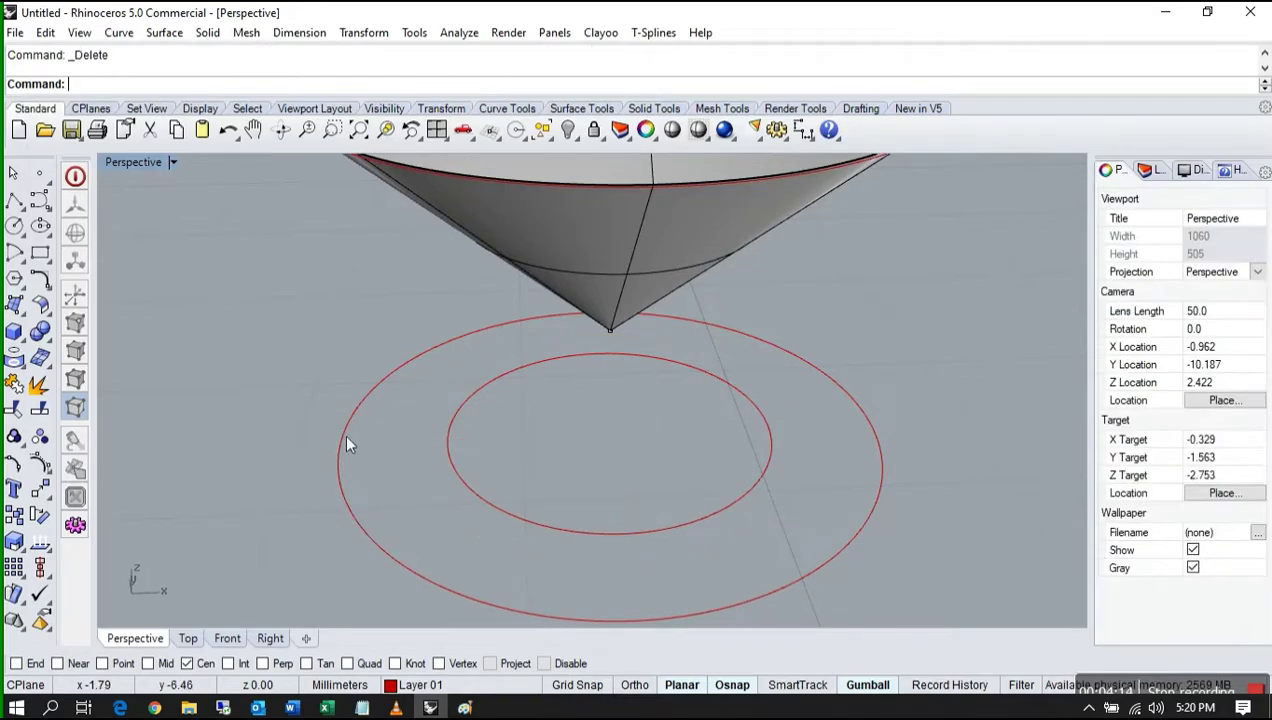
- Offset the lower outer circle inward by 0.5 mm as well and delete its original
{"action": "left_click", "coordinate": [344, 433]}
{"action": "key", "text": "Return"}
{"action": "left_click", "coordinate": [416, 494]}
{"action": "key", "text": "Delete"}
- Show the Perspective view in wireframe and loft the upper inner circle to the lower inner circle with straight sections
{"action": "scroll", "coordinate": [420, 460], "scroll_direction": "down", "scroll_amount": 3}
{"action": "scroll", "coordinate": [258, 268], "scroll_direction": "up", "scroll_amount": 1}
{"action": "left_click", "coordinate": [174, 163]}
{"action": "left_click", "coordinate": [213, 97]}
{"action": "left_click", "coordinate": [411, 312]}
{"action": "left_click", "coordinate": [431, 485], "text": "shift"}
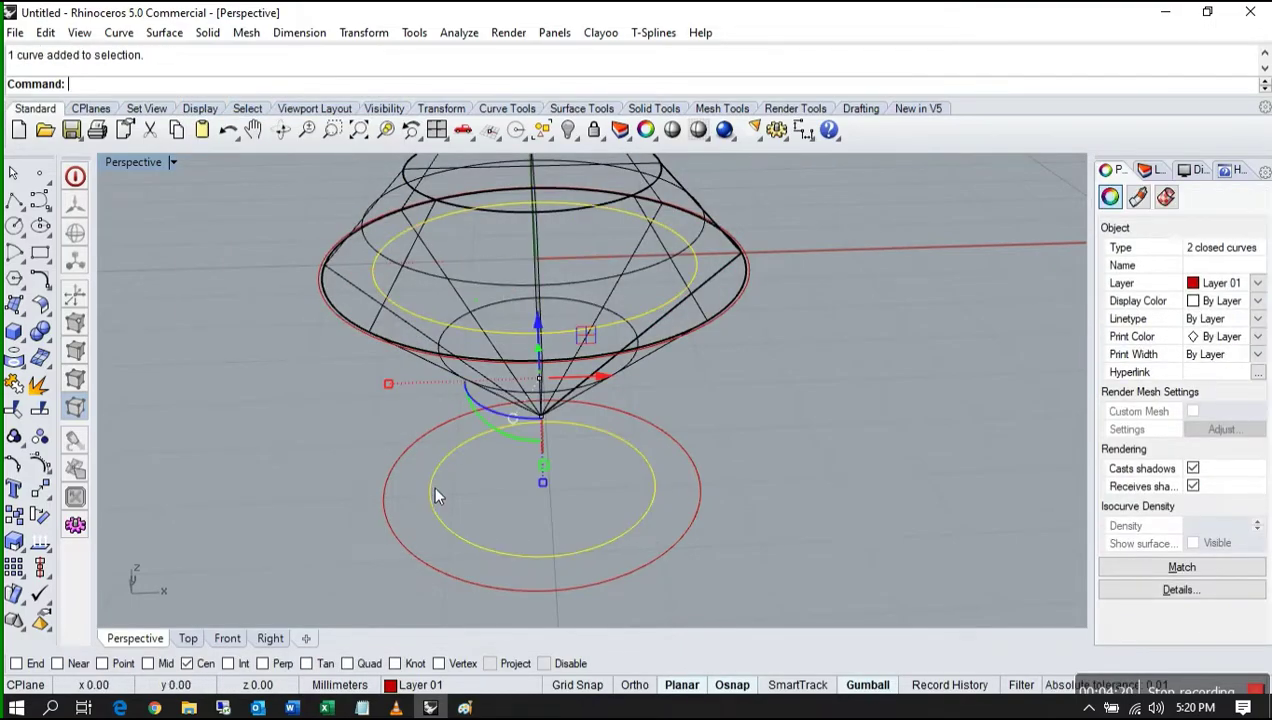
{"action": "left_click", "coordinate": [22, 310]}
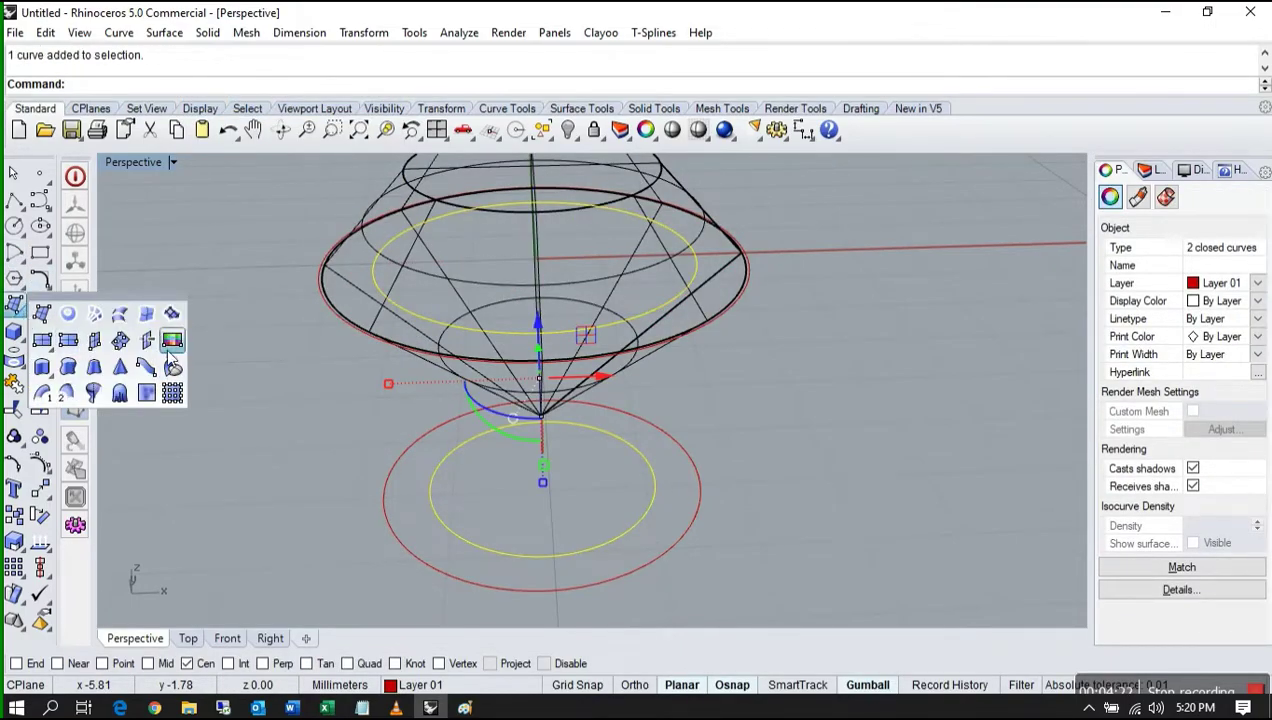
{"action": "left_click", "coordinate": [120, 316]}
{"action": "right_click", "coordinate": [242, 333]}
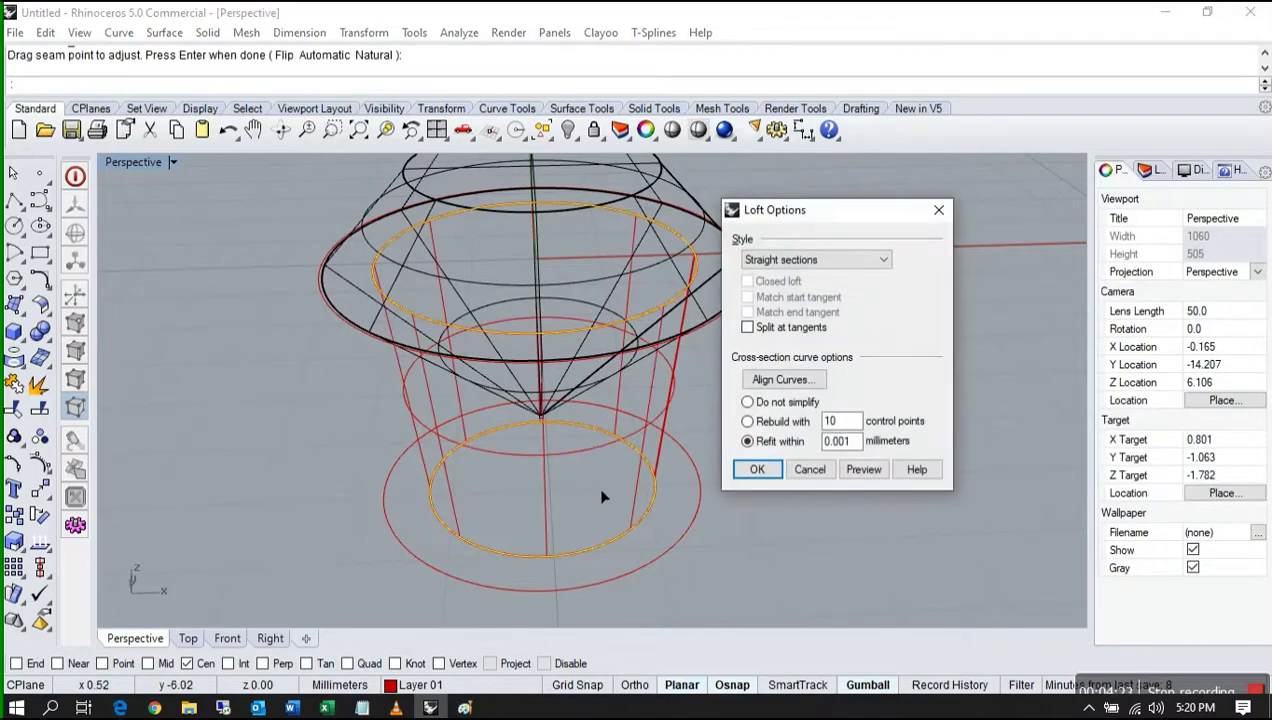
{"action": "left_click", "coordinate": [740, 471]}
- Loft the upper outer circle to the lower outer circle with straight sections
{"action": "left_click", "coordinate": [316, 300]}
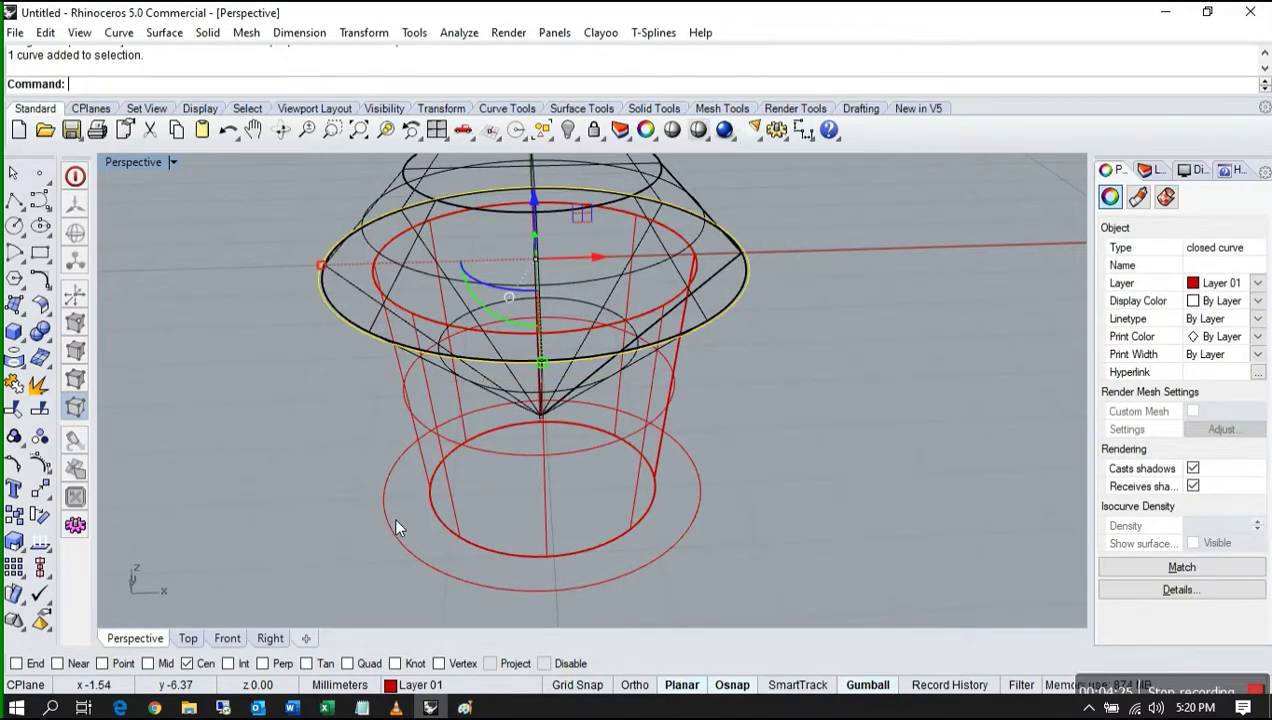
{"action": "left_click", "coordinate": [390, 514], "text": "shift"}
{"action": "right_click", "coordinate": [304, 416]}
{"action": "right_click", "coordinate": [304, 416]}
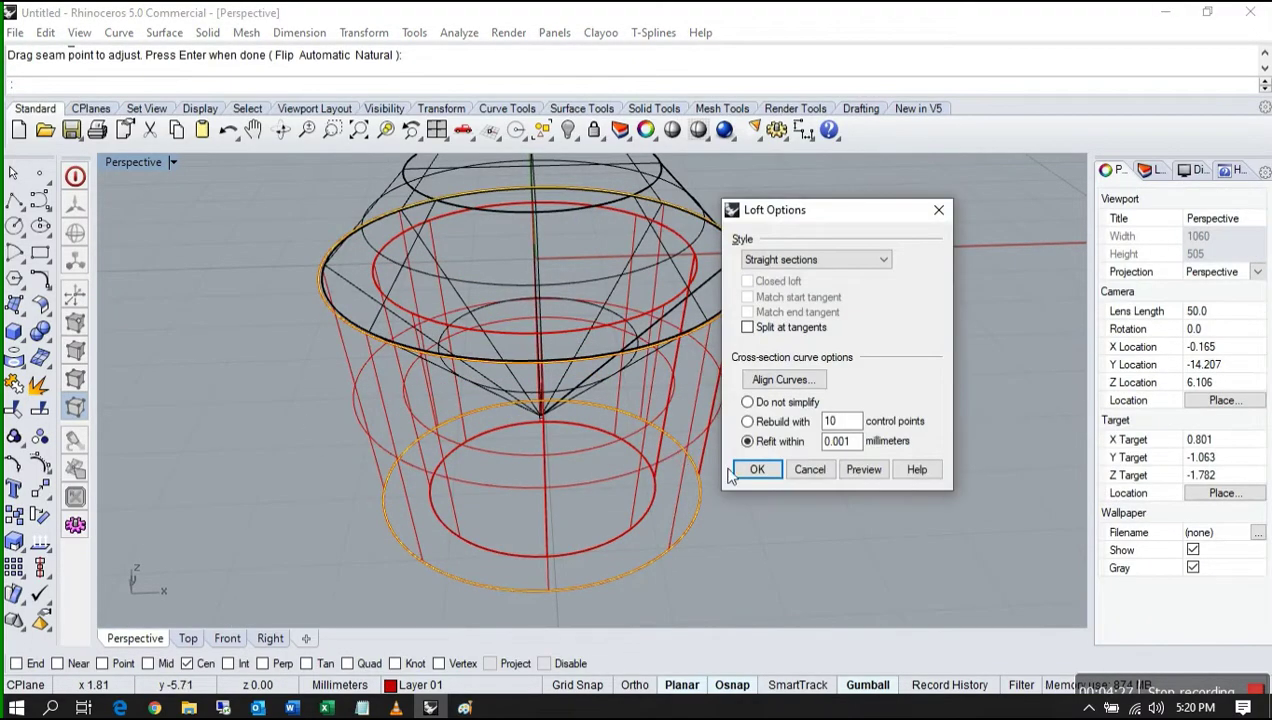
{"action": "left_click", "coordinate": [742, 470]}
- Loft between the inner and outer circle curves at the gem's girdle to close the setting's upper rim
{"action": "scroll", "coordinate": [322, 298], "scroll_direction": "up", "scroll_amount": 3}
{"action": "left_click", "coordinate": [321, 301]}
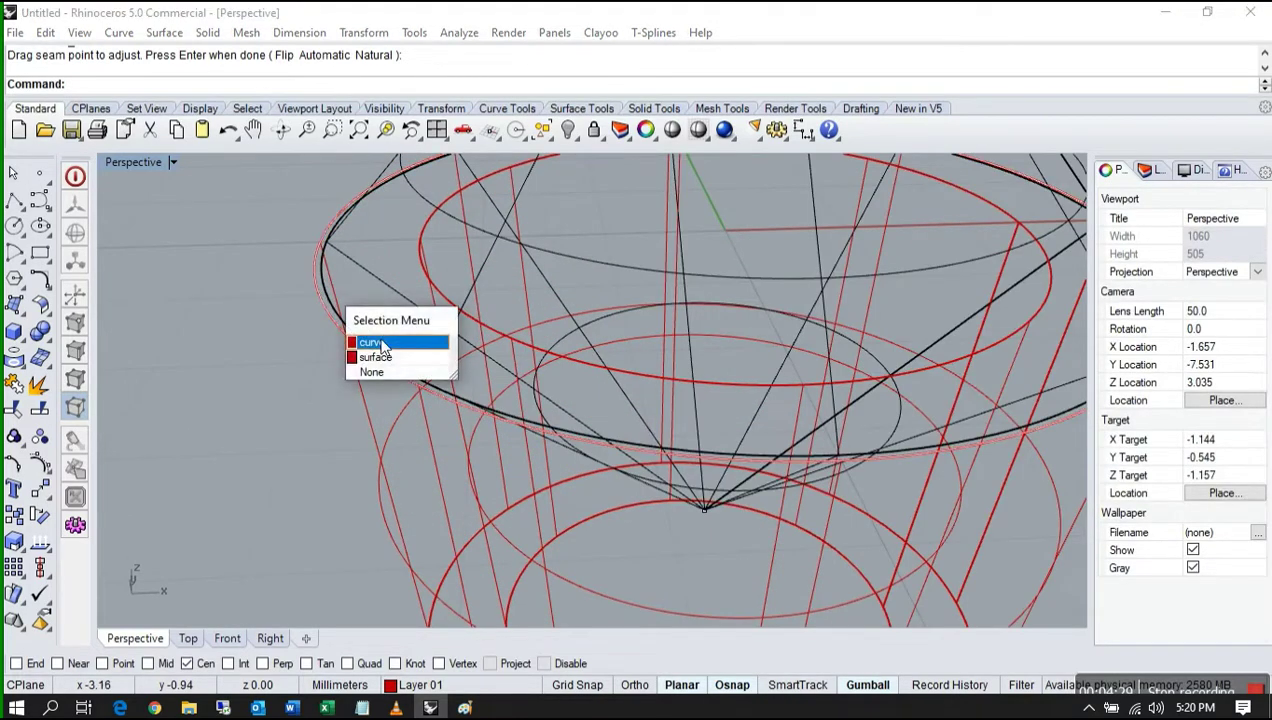
{"action": "left_click", "coordinate": [385, 340]}
{"action": "left_click", "coordinate": [429, 234], "text": "shift"}
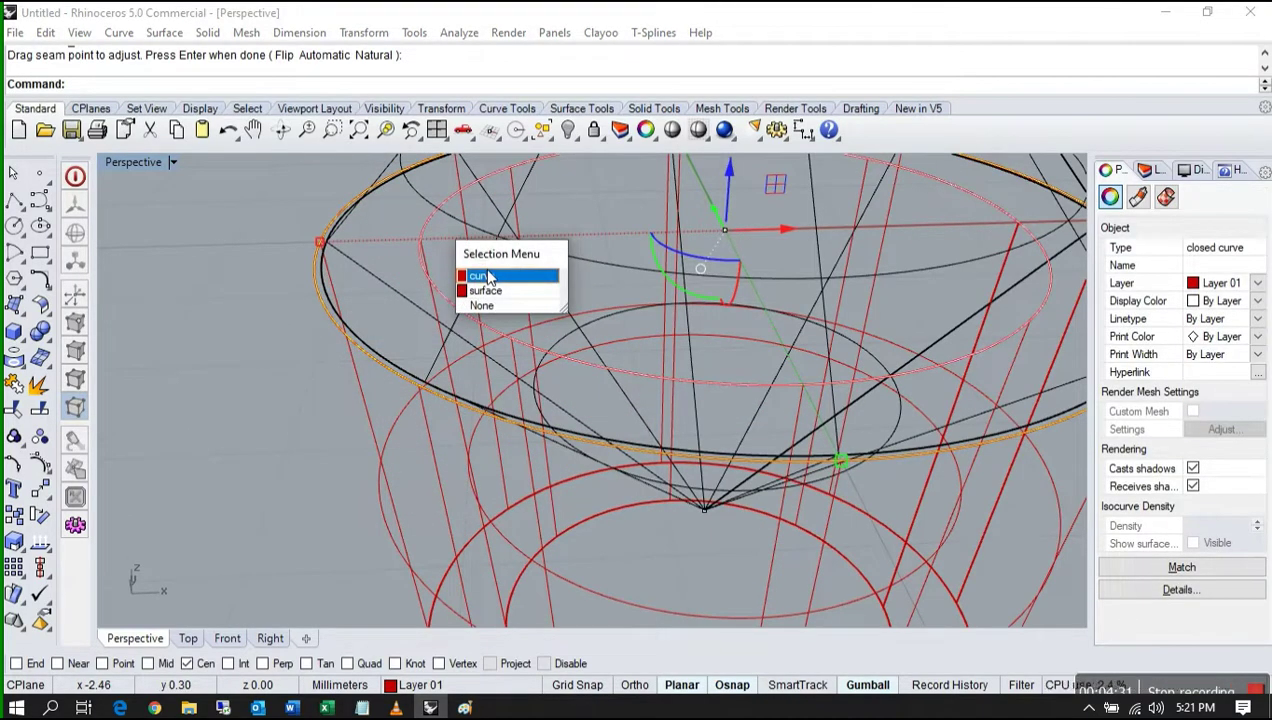
{"action": "left_click", "coordinate": [489, 273]}
{"action": "scroll", "coordinate": [419, 300], "scroll_direction": "down", "scroll_amount": 6}
{"action": "right_click", "coordinate": [491, 326]}
{"action": "right_click", "coordinate": [490, 325]}
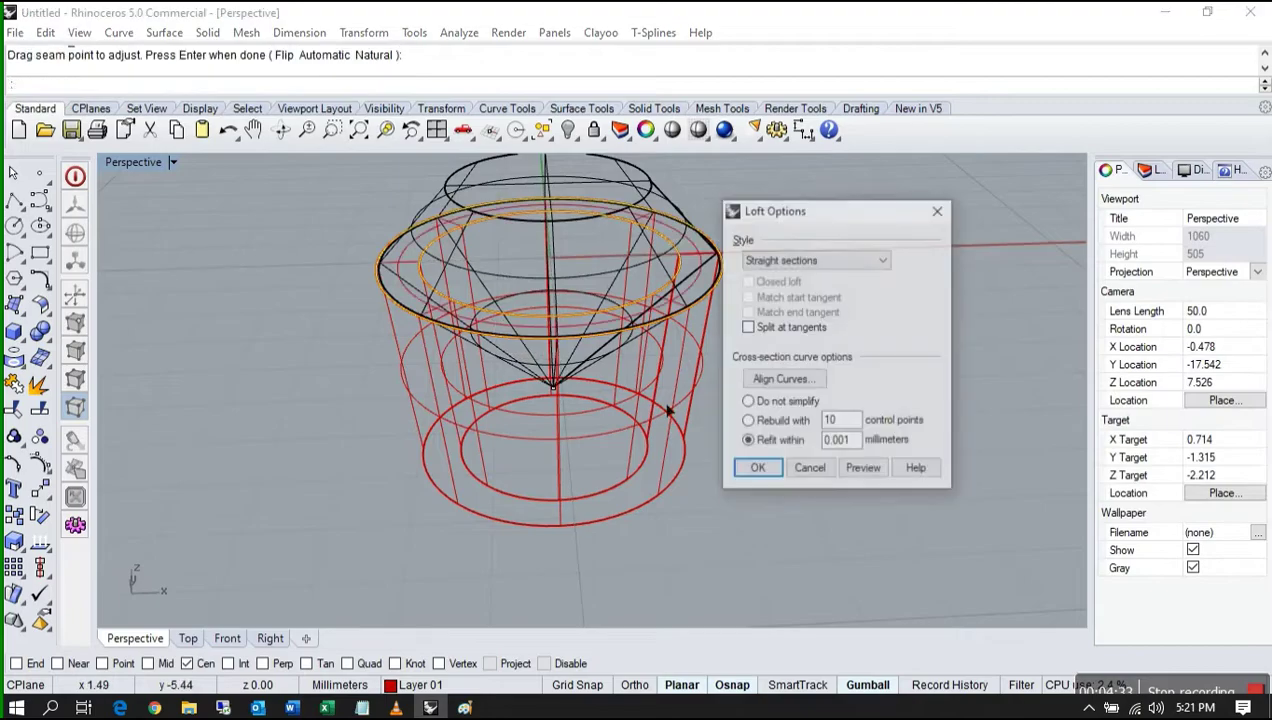
{"action": "left_click", "coordinate": [744, 468]}
- Loft between the two lower circle curves to close the setting's bottom rim
{"action": "left_click", "coordinate": [505, 490]}
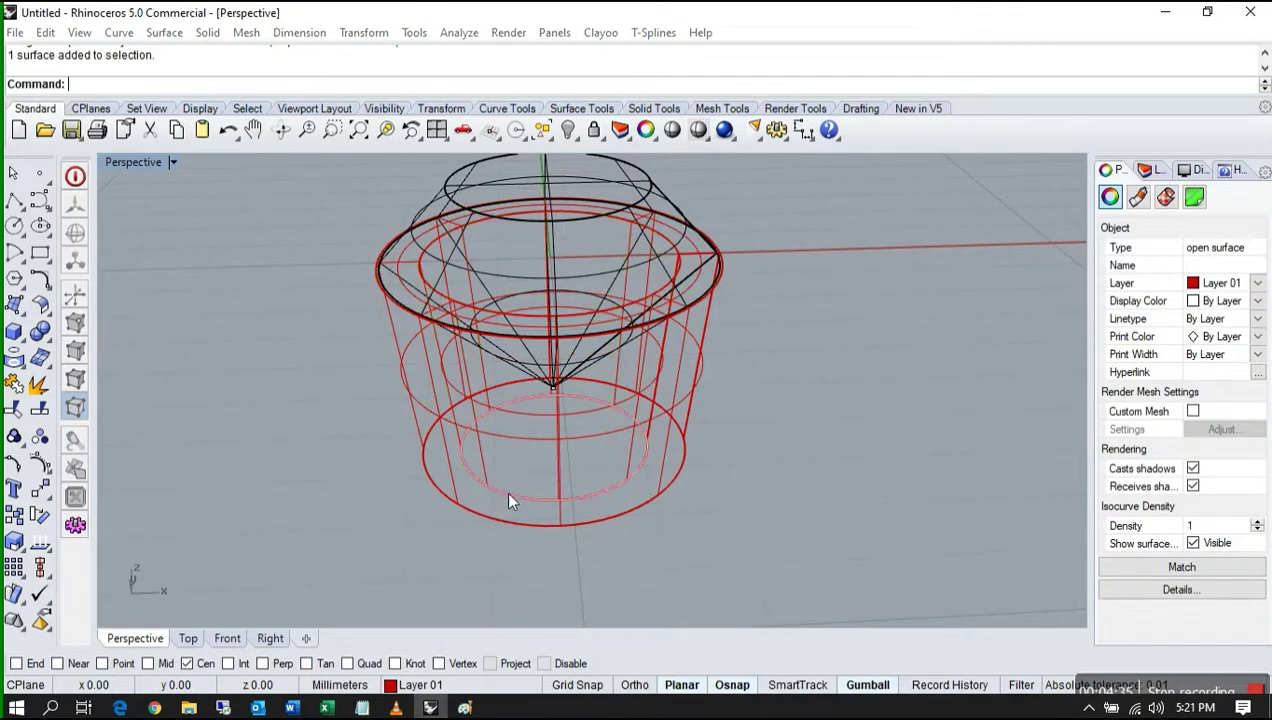
{"action": "left_click", "coordinate": [554, 541]}
{"action": "left_click", "coordinate": [503, 521], "text": "shift"}
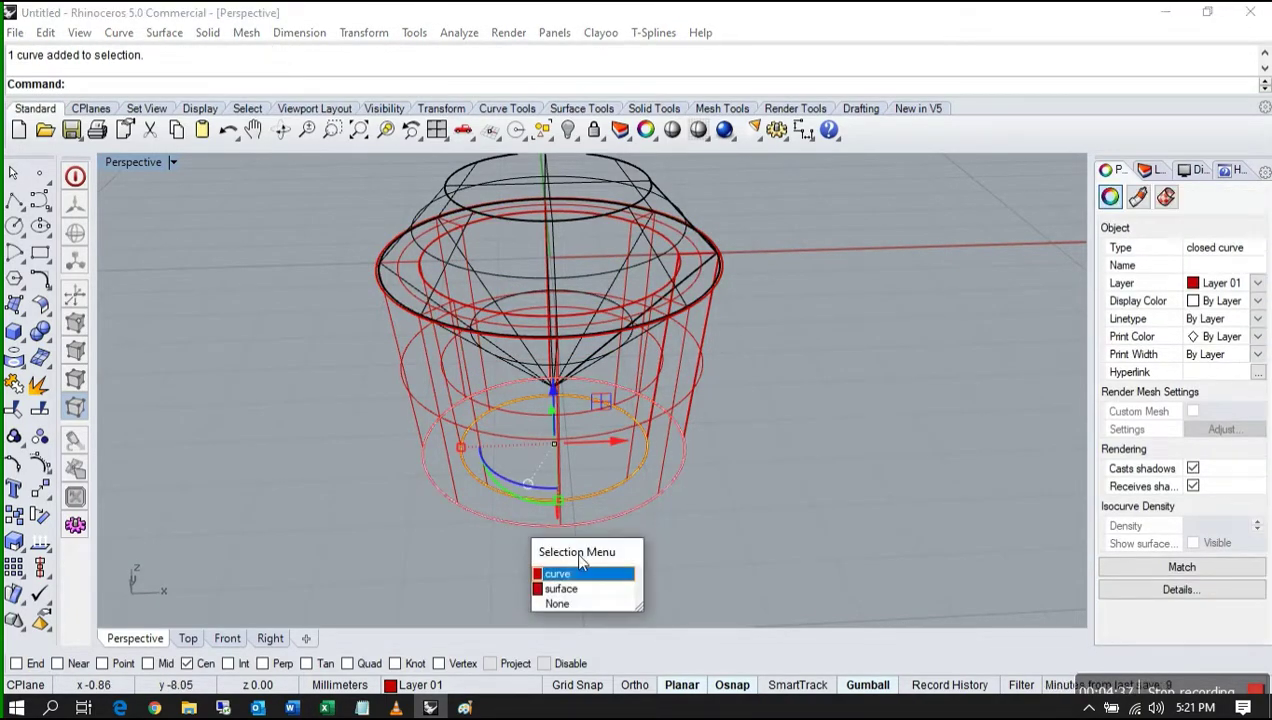
{"action": "left_click", "coordinate": [578, 572]}
{"action": "right_click", "coordinate": [712, 550]}
{"action": "right_click", "coordinate": [716, 540]}
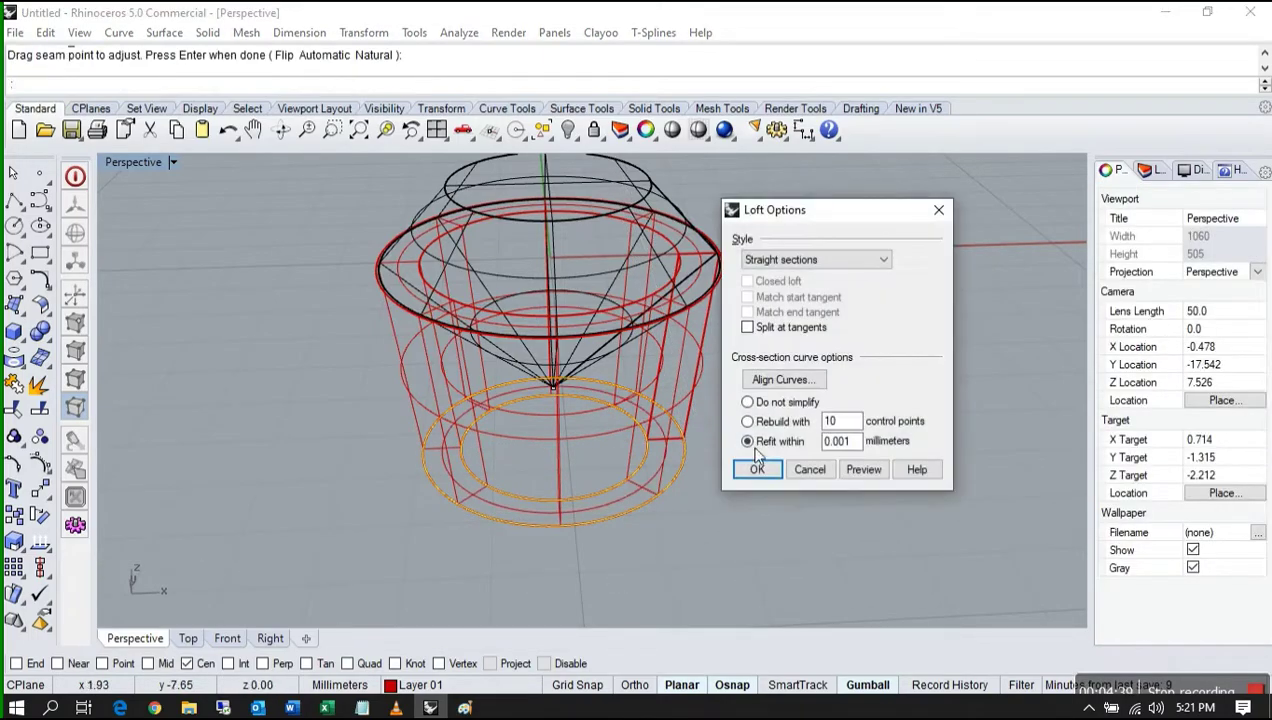
{"action": "left_click", "coordinate": [763, 468]}
- Join the outer wall, inner wall, bottom rim and upper rim surfaces into one polysurface
{"action": "right_click_drag", "start_coordinate": [686, 520], "coordinate": [664, 516]}
{"action": "scroll", "coordinate": [704, 401], "scroll_direction": "up", "scroll_amount": 4}
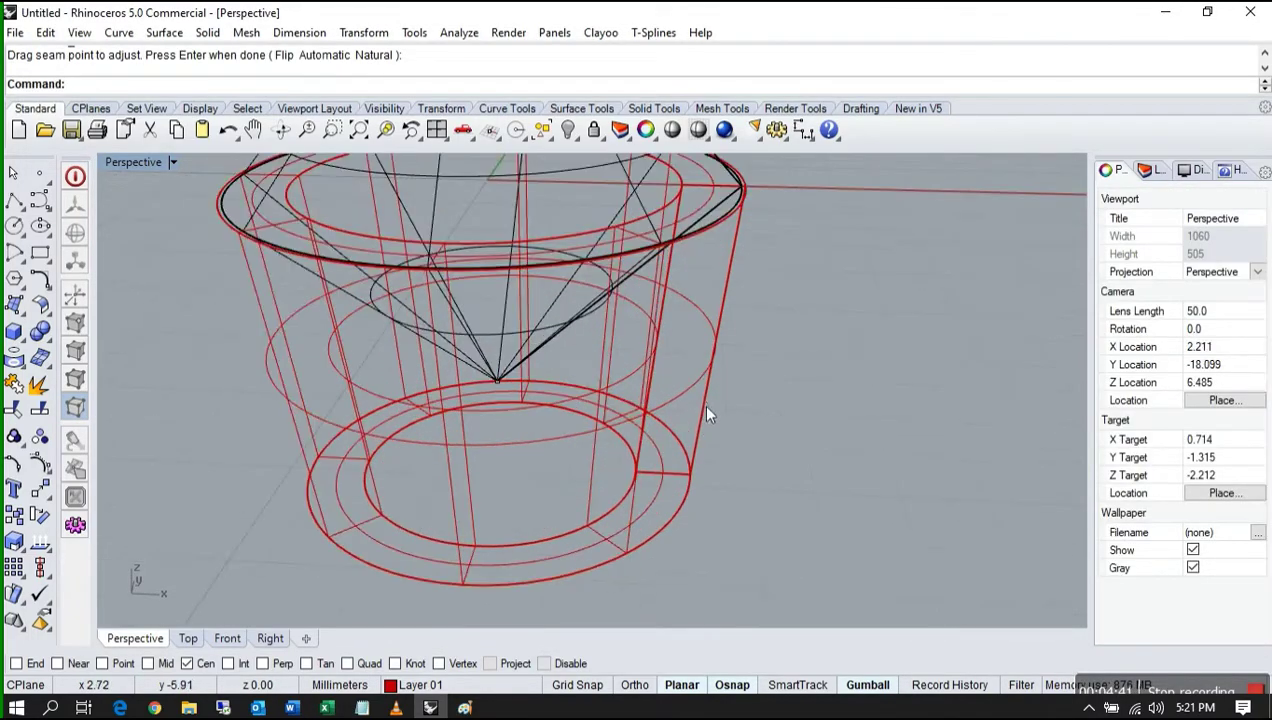
{"action": "left_click", "coordinate": [705, 384]}
{"action": "left_click", "coordinate": [655, 466], "text": "shift"}
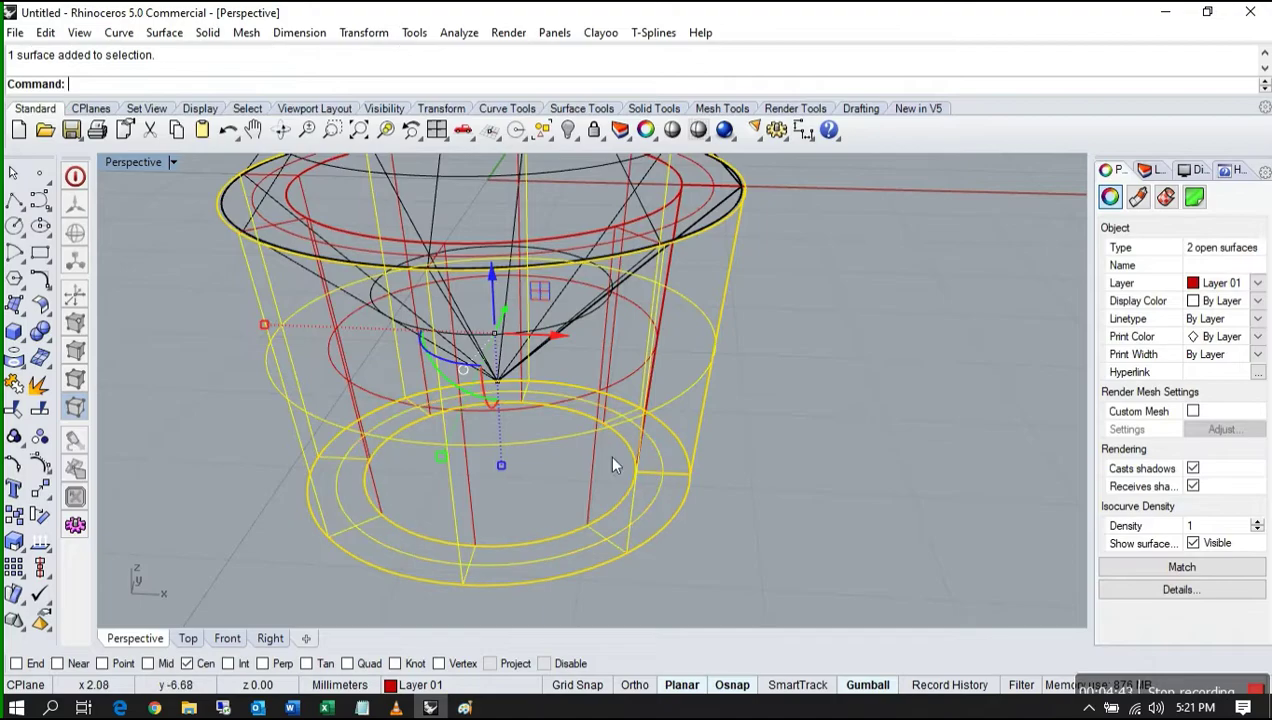
{"action": "left_click", "coordinate": [652, 370], "text": "shift"}
{"action": "left_click", "coordinate": [704, 201], "text": "shift"}
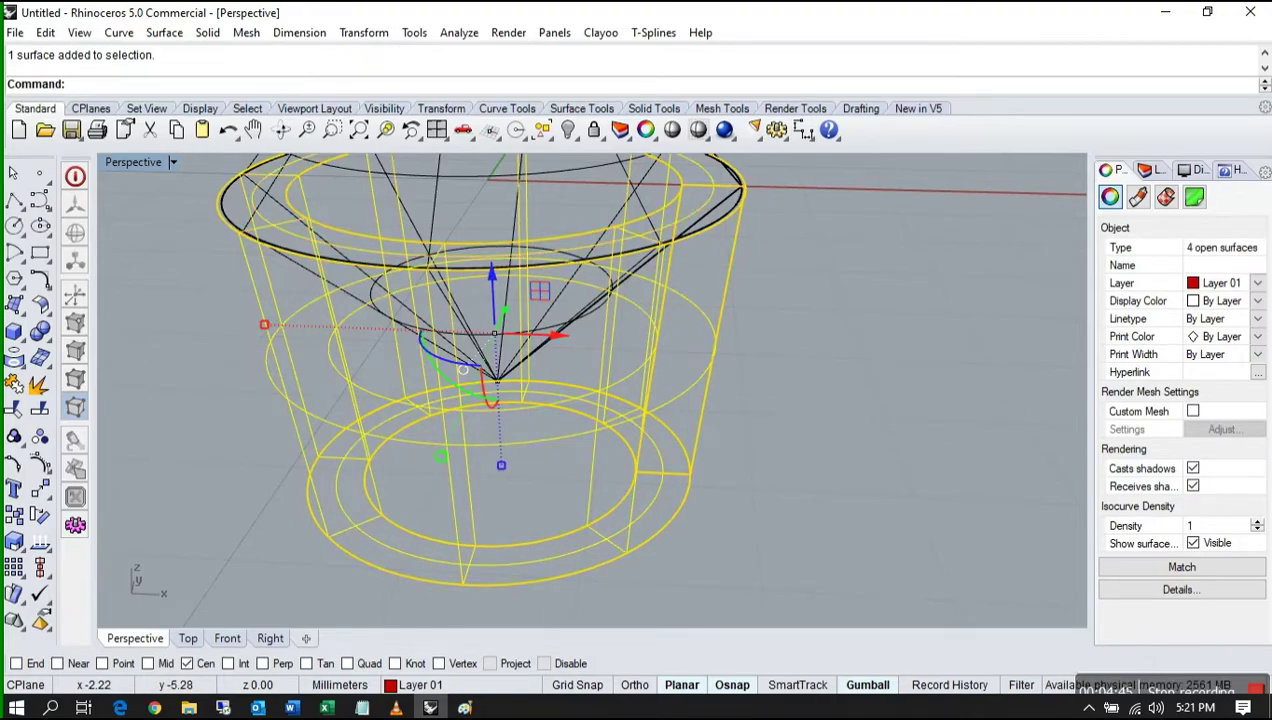
{"action": "left_click", "coordinate": [14, 384]}
{"action": "left_click", "coordinate": [148, 342]}
- Examine how the gem's girdle and pavilion meet the setting's upper rim from several angles
{"action": "scroll", "coordinate": [443, 452], "scroll_direction": "down", "scroll_amount": 6}
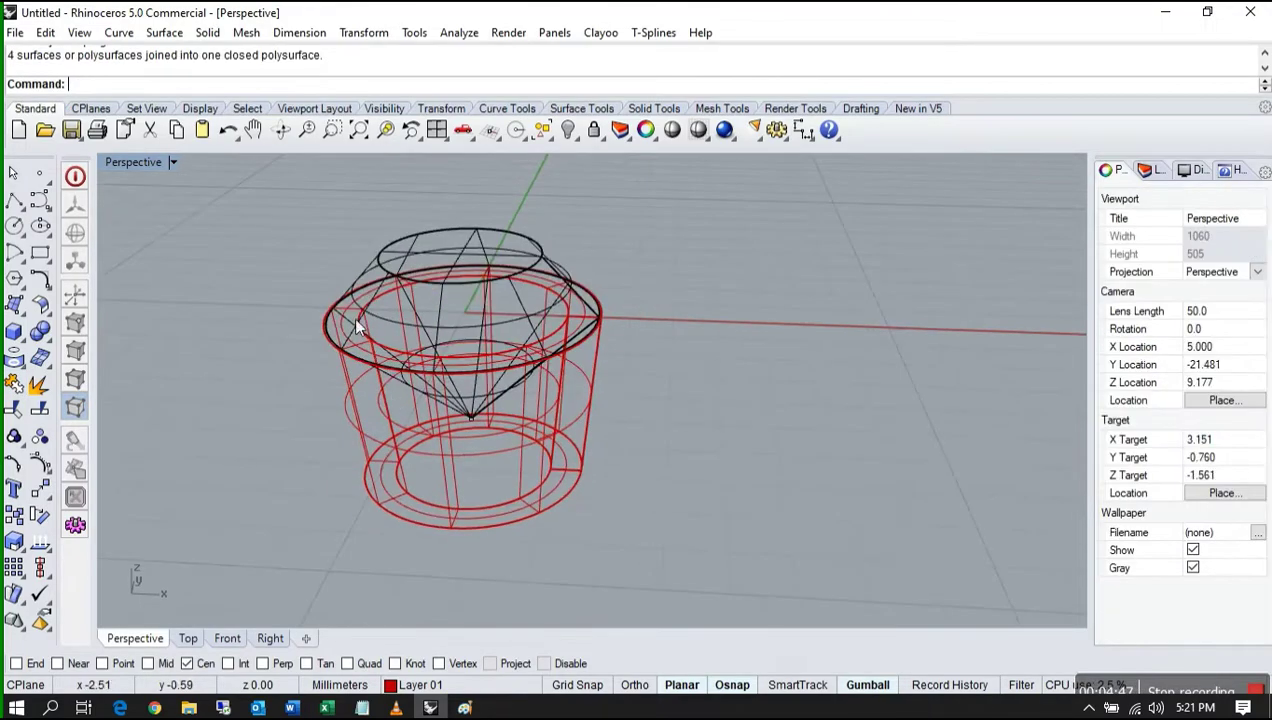
{"action": "scroll", "coordinate": [353, 316], "scroll_direction": "up", "scroll_amount": 8}
{"action": "right_click_drag", "start_coordinate": [406, 374], "coordinate": [414, 342]}
{"action": "scroll", "coordinate": [376, 347], "scroll_direction": "up", "scroll_amount": 3}
{"action": "scroll", "coordinate": [378, 350], "scroll_direction": "down", "scroll_amount": 3}
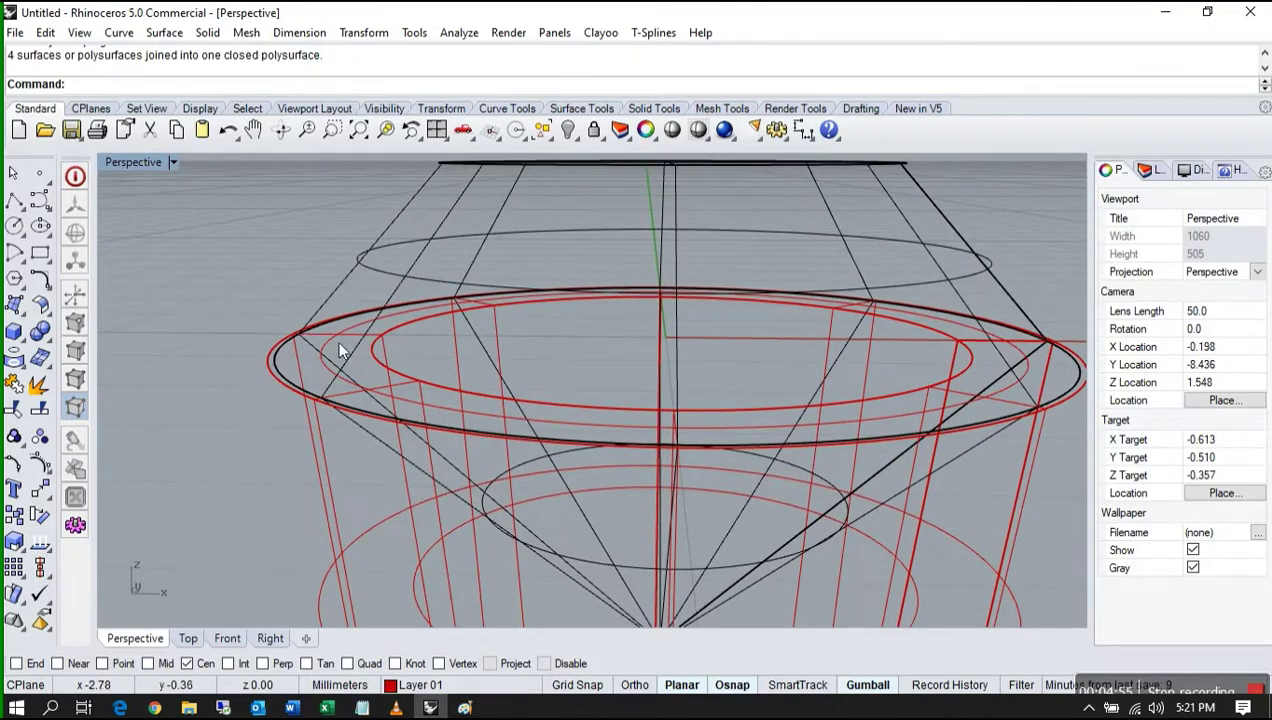
{"action": "scroll", "coordinate": [378, 365], "scroll_direction": "down", "scroll_amount": 3}
{"action": "mouse_move", "coordinate": [376, 381]}
{"action": "right_mouse_down"}
{"action": "mouse_move", "coordinate": [397, 363]}
{"action": "mouse_move", "coordinate": [378, 366]}
{"action": "right_mouse_up"}
{"action": "scroll", "coordinate": [340, 395], "scroll_direction": "up", "scroll_amount": 3}
{"action": "mouse_move", "coordinate": [334, 404]}
{"action": "right_mouse_down"}
{"action": "mouse_move", "coordinate": [383, 392]}
{"action": "mouse_move", "coordinate": [334, 396]}
{"action": "right_mouse_up"}
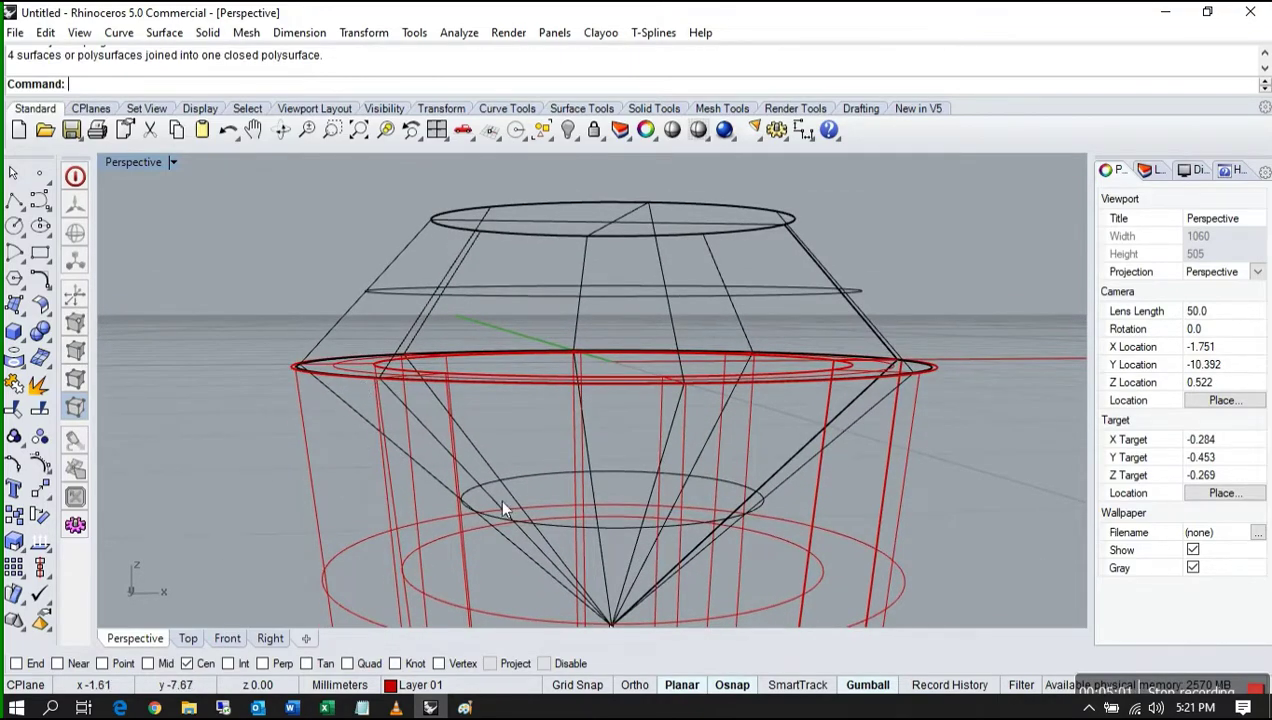
{"action": "scroll", "coordinate": [396, 357], "scroll_direction": "down", "scroll_amount": 3}
{"action": "mouse_move", "coordinate": [396, 357]}
{"action": "right_mouse_down"}
{"action": "mouse_move", "coordinate": [369, 425]}
{"action": "mouse_move", "coordinate": [384, 349]}
{"action": "right_mouse_up"}
{"action": "scroll", "coordinate": [386, 349], "scroll_direction": "up", "scroll_amount": 5}
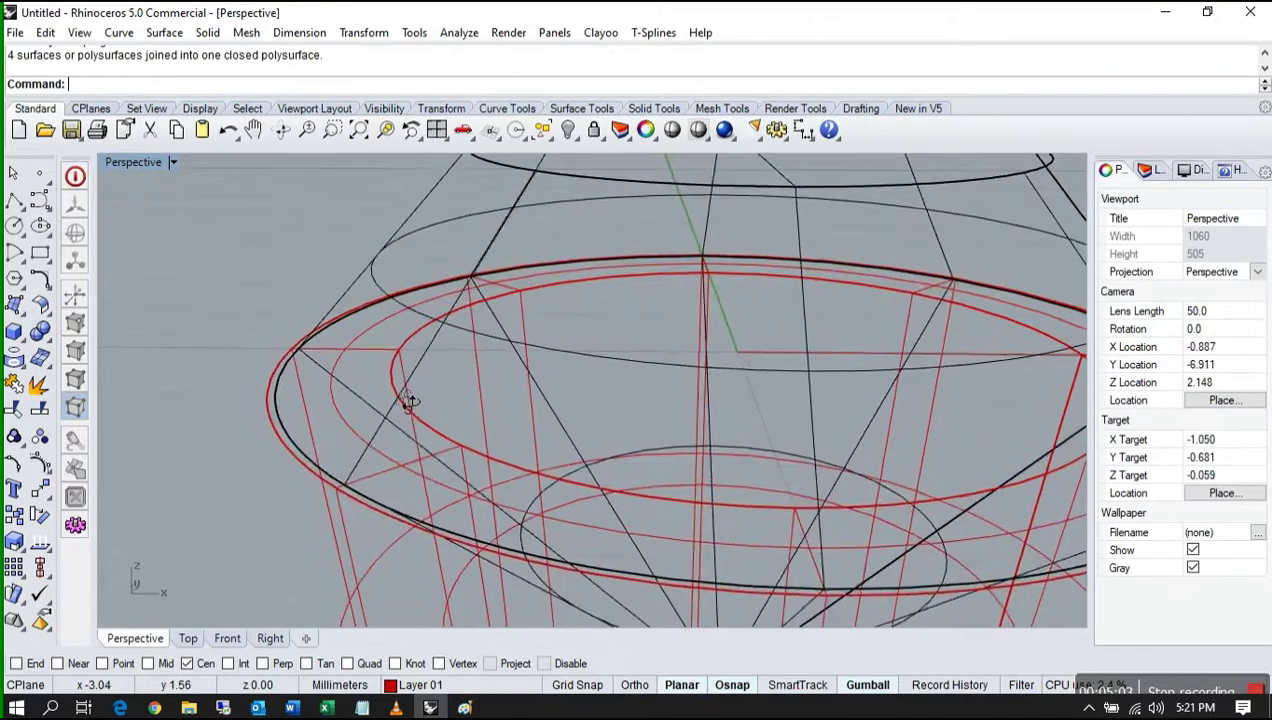
{"action": "right_click_drag", "start_coordinate": [409, 402], "coordinate": [414, 392]}
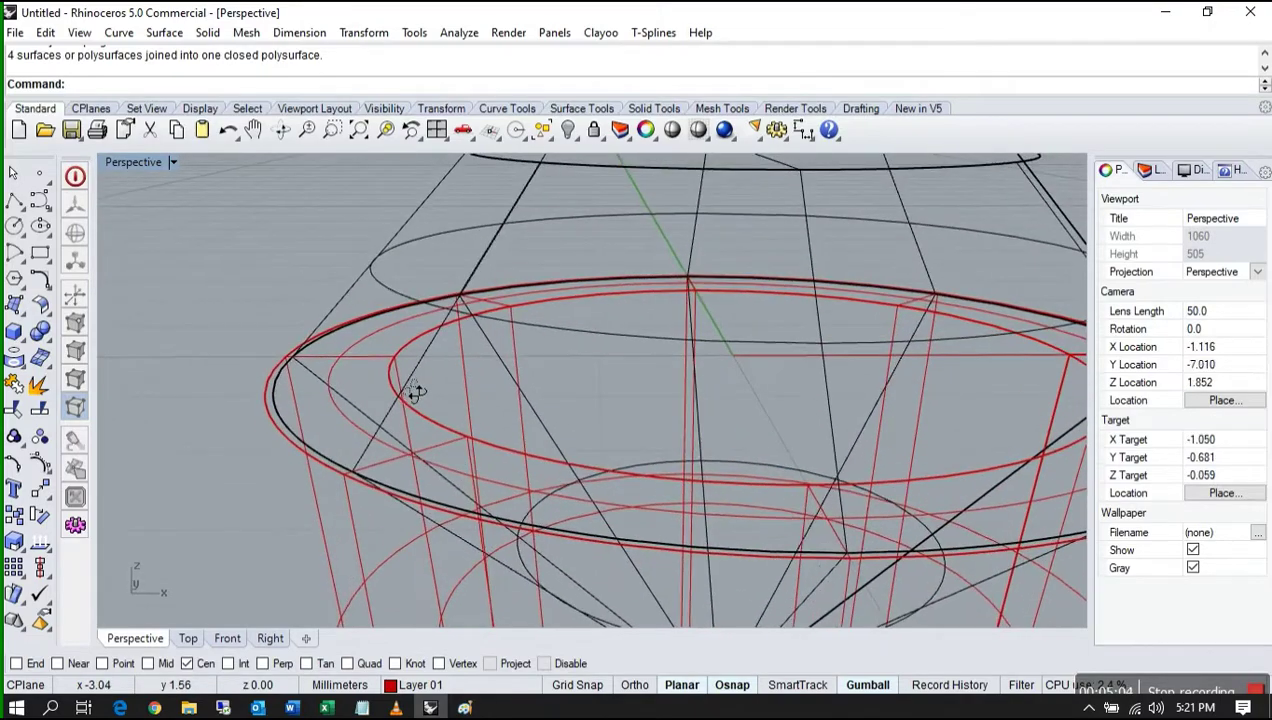
- Chamfer the inner edge of the setting's upper rim, reducing the chamfer distance to about 0.78 mm
{"action": "left_click", "coordinate": [48, 342]}
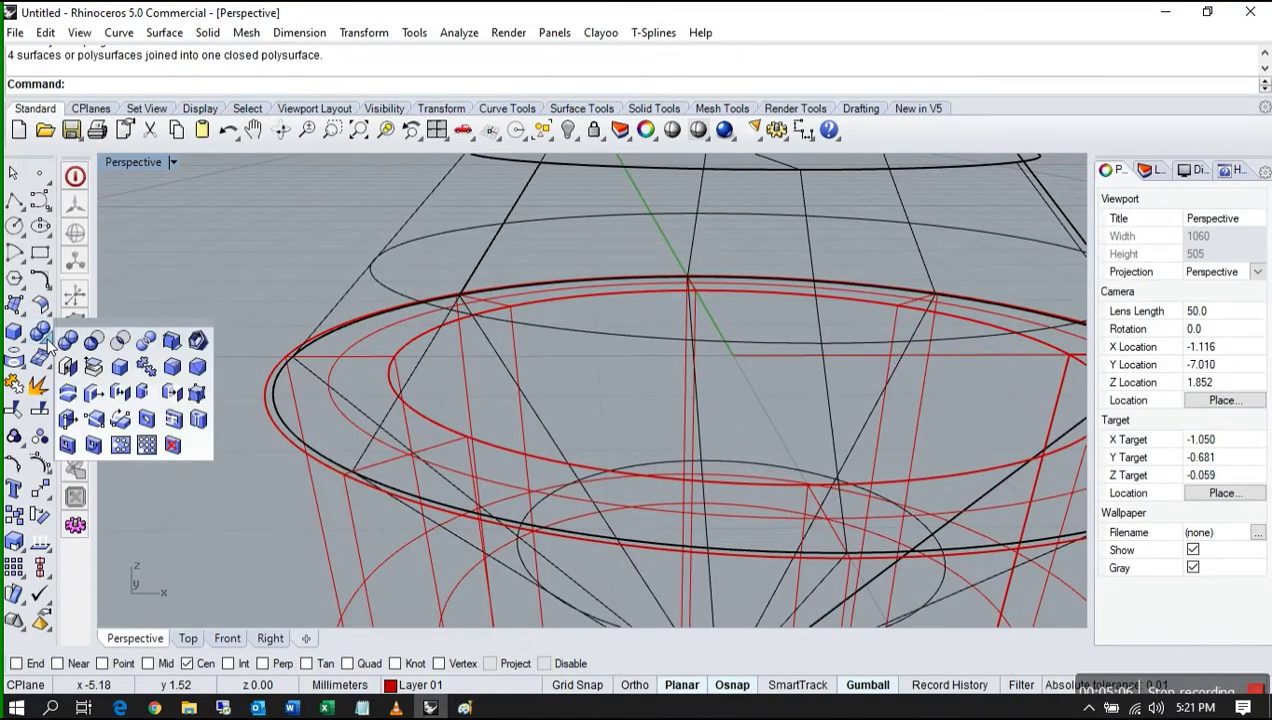
{"action": "left_click", "coordinate": [198, 367]}
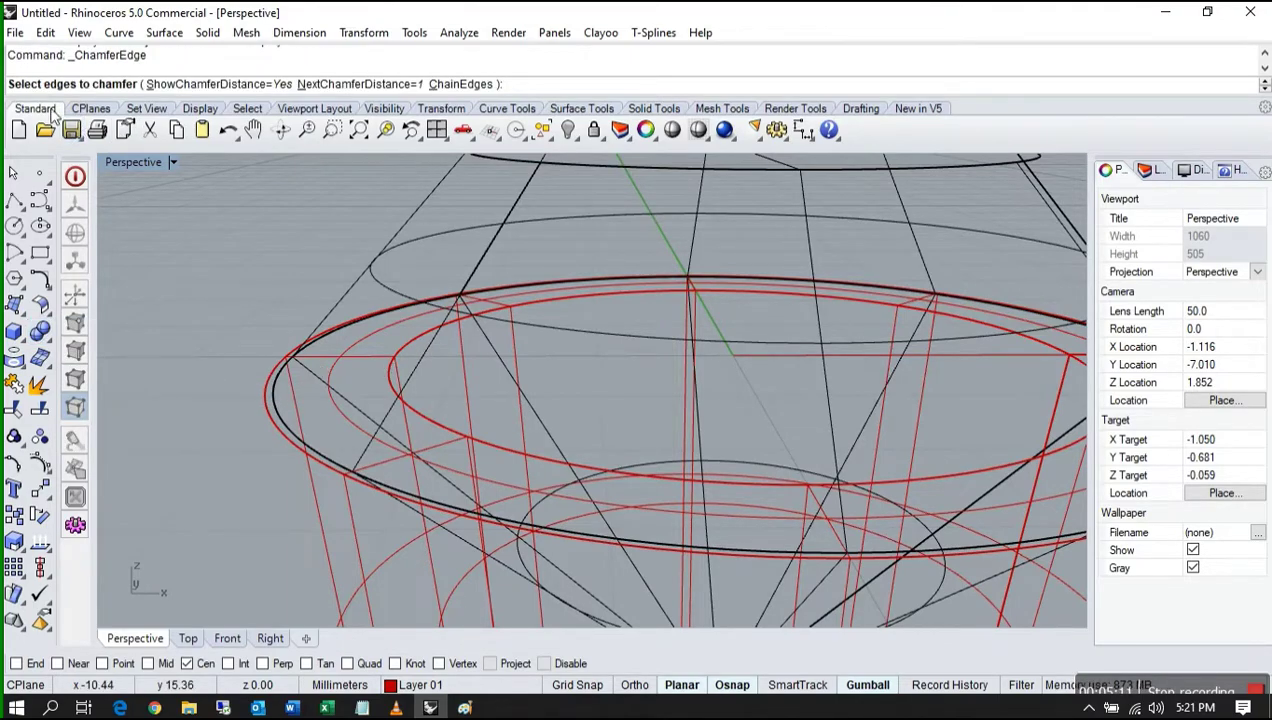
{"action": "left_click", "coordinate": [420, 340]}
{"action": "scroll", "coordinate": [353, 354], "scroll_direction": "down", "scroll_amount": 5}
{"action": "right_click_drag", "start_coordinate": [353, 354], "coordinate": [408, 373]}
{"action": "scroll", "coordinate": [784, 390], "scroll_direction": "up", "scroll_amount": 6}
{"action": "right_click_drag", "start_coordinate": [840, 398], "coordinate": [767, 398]}
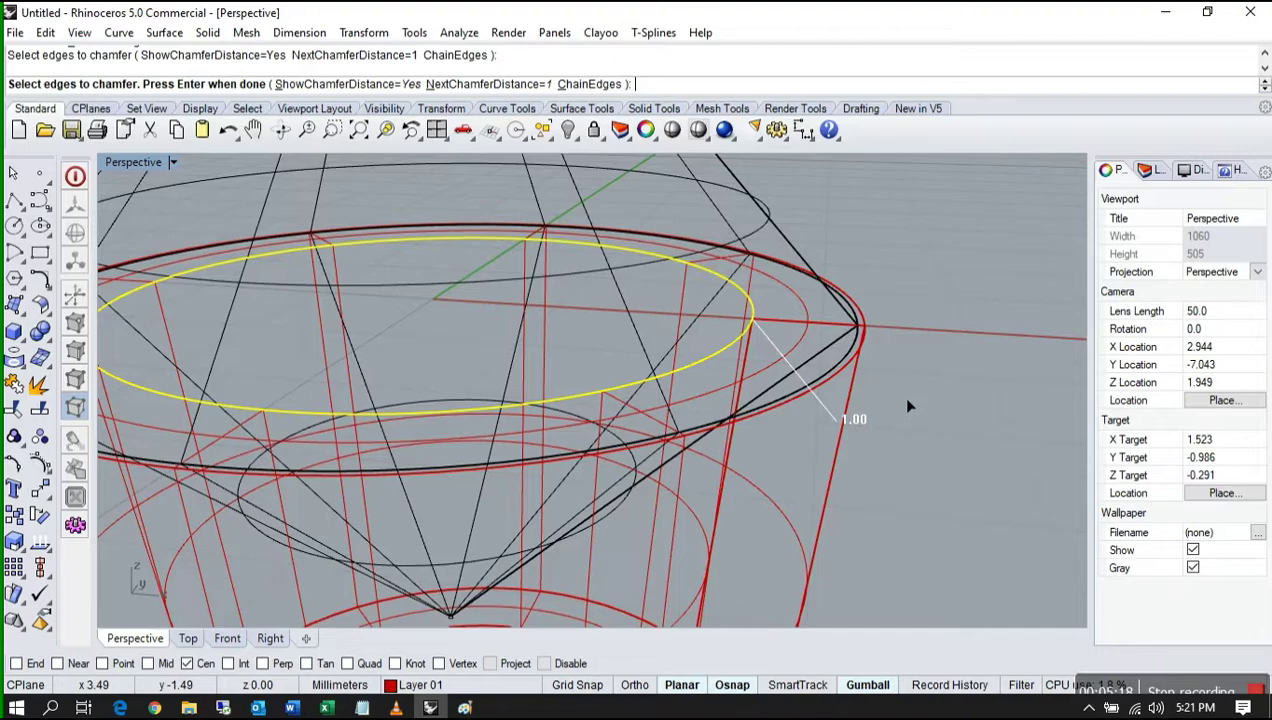
{"action": "key", "text": "Return"}
{"action": "right_click_drag", "start_coordinate": [884, 398], "coordinate": [874, 318]}
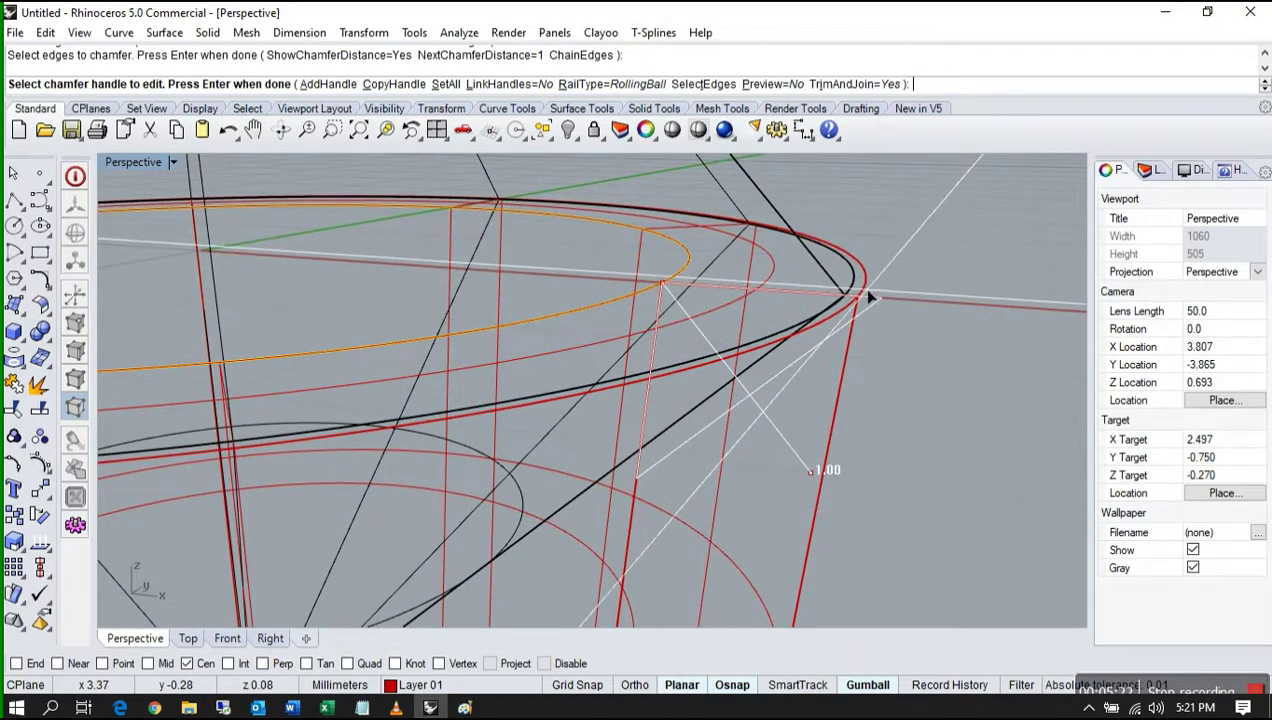
{"action": "left_click", "coordinate": [811, 469]}
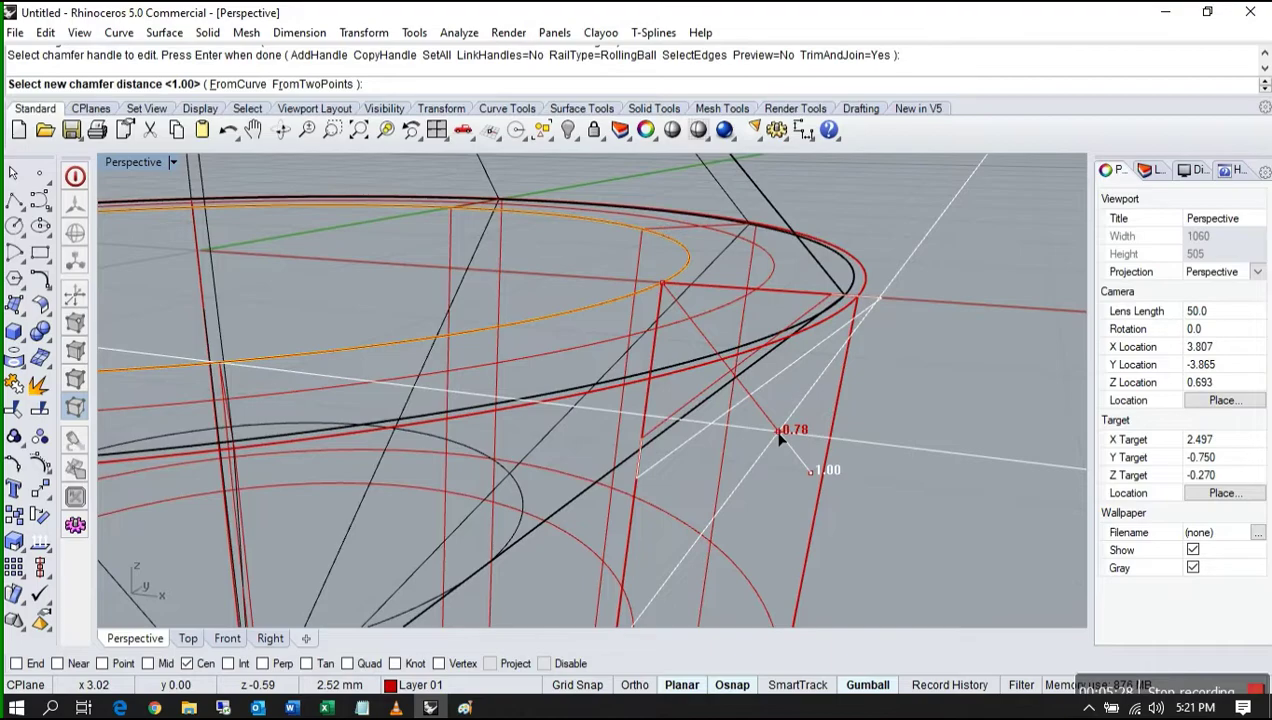
{"action": "left_click", "coordinate": [781, 432]}
{"action": "key", "text": "Return"}
- Examine the chamfered setting around the gem in the perspective and front views
{"action": "scroll", "coordinate": [909, 327], "scroll_direction": "down", "scroll_amount": 10}
{"action": "right_click_drag", "start_coordinate": [779, 323], "coordinate": [824, 398]}
{"action": "scroll", "coordinate": [824, 398], "scroll_direction": "down", "scroll_amount": 6}
{"action": "right_click_drag", "start_coordinate": [734, 361], "coordinate": [676, 350]}
{"action": "double_click", "coordinate": [131, 164]}
{"action": "scroll", "coordinate": [211, 444], "scroll_direction": "down", "scroll_amount": 3}
{"action": "left_click_drag", "start_coordinate": [226, 440], "coordinate": [342, 572]}
{"action": "double_click", "coordinate": [106, 400]}
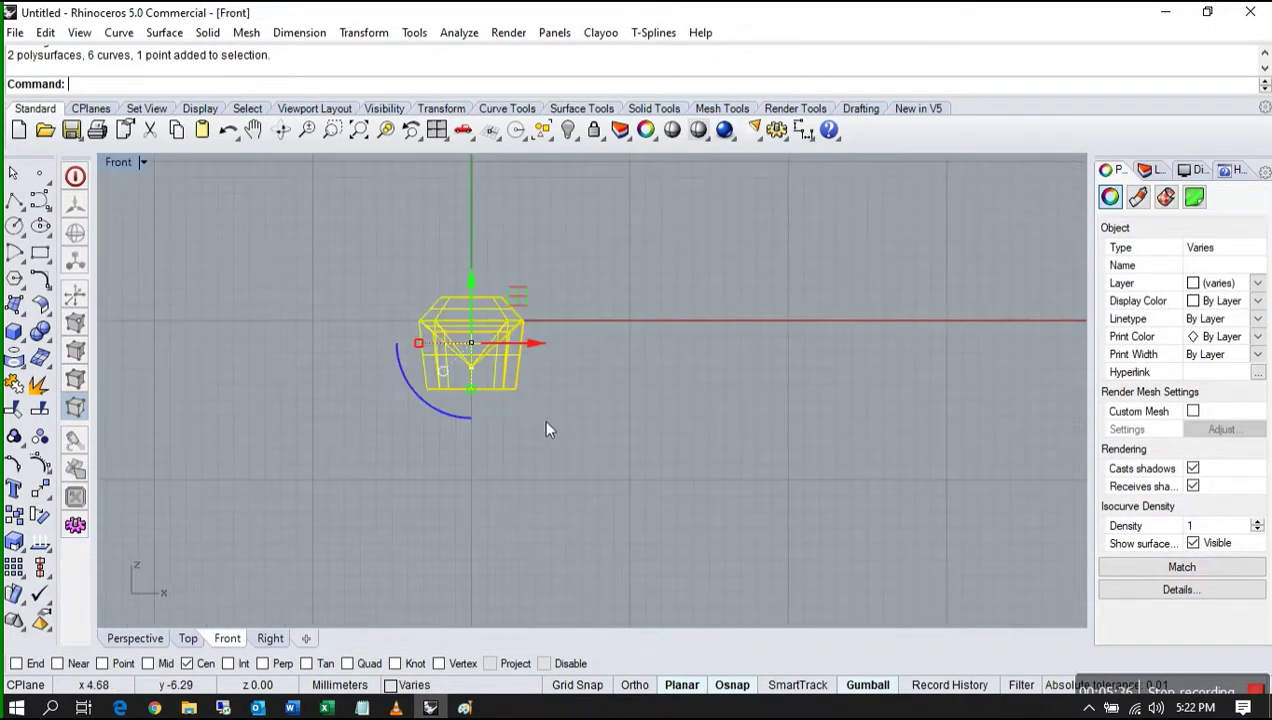
{"action": "left_click", "coordinate": [543, 418]}
{"action": "right_click_drag", "start_coordinate": [599, 405], "coordinate": [566, 441]}
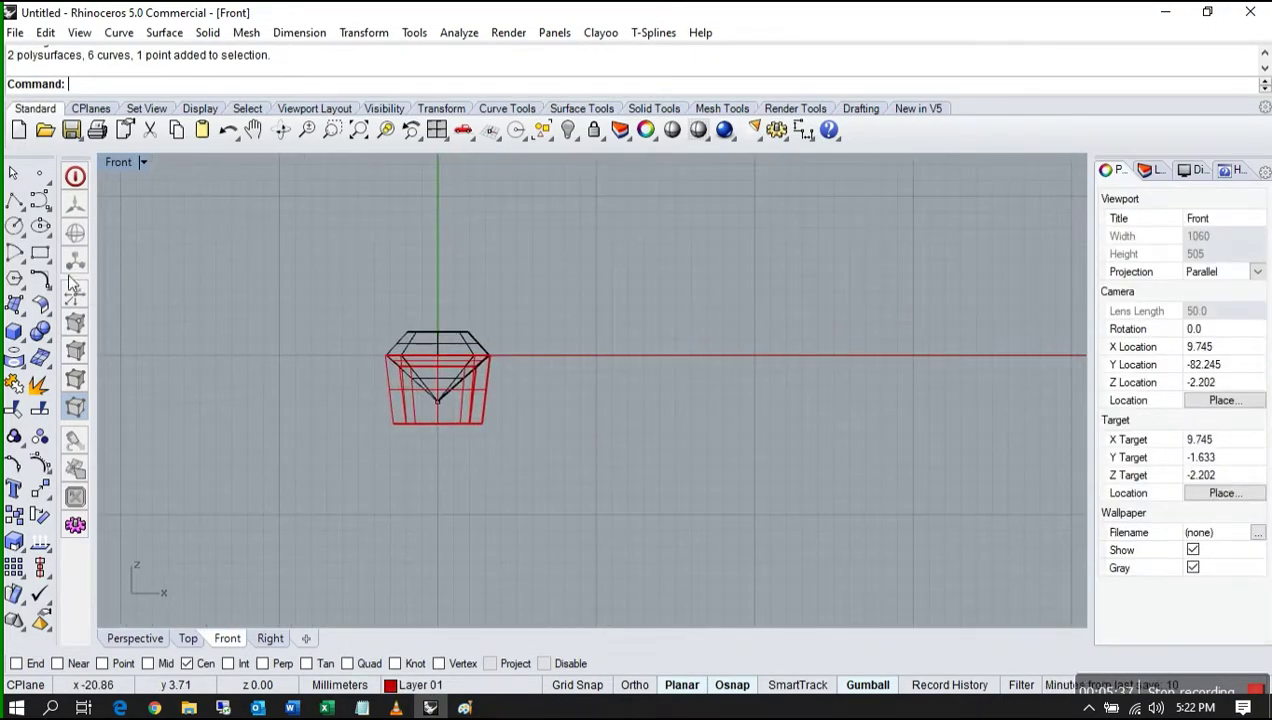
- Draw a 17 mm diameter circle centred on the origin in the front view as the ring's finger hole
{"action": "left_click", "coordinate": [15, 229]}
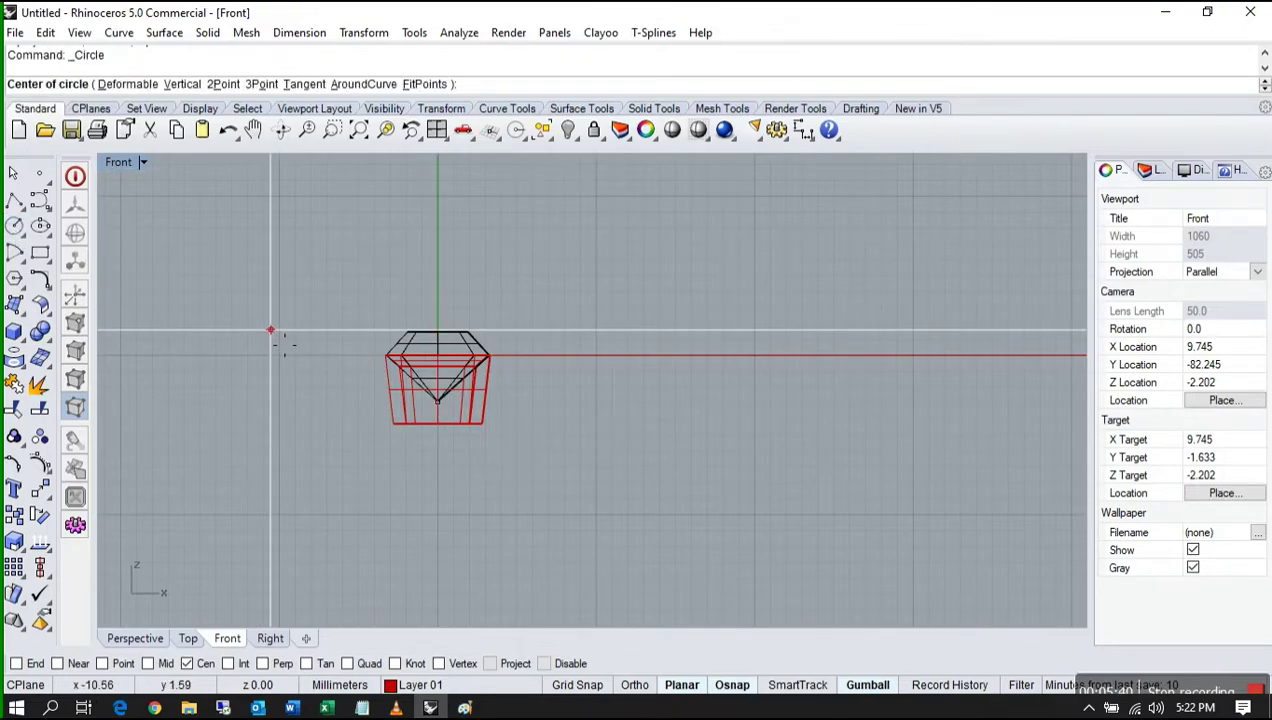
{"action": "type", "text": "0"}
{"action": "key", "text": "Return"}
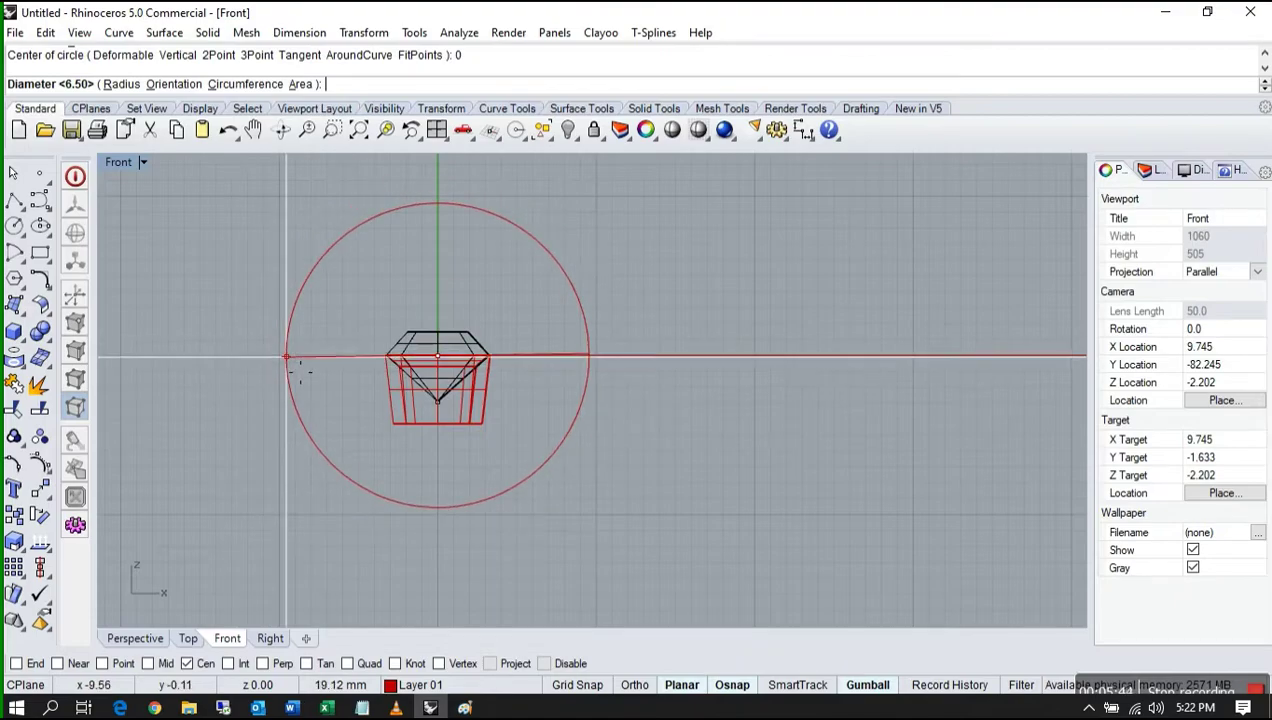
{"action": "scroll", "coordinate": [293, 343], "scroll_direction": "up", "scroll_amount": 5}
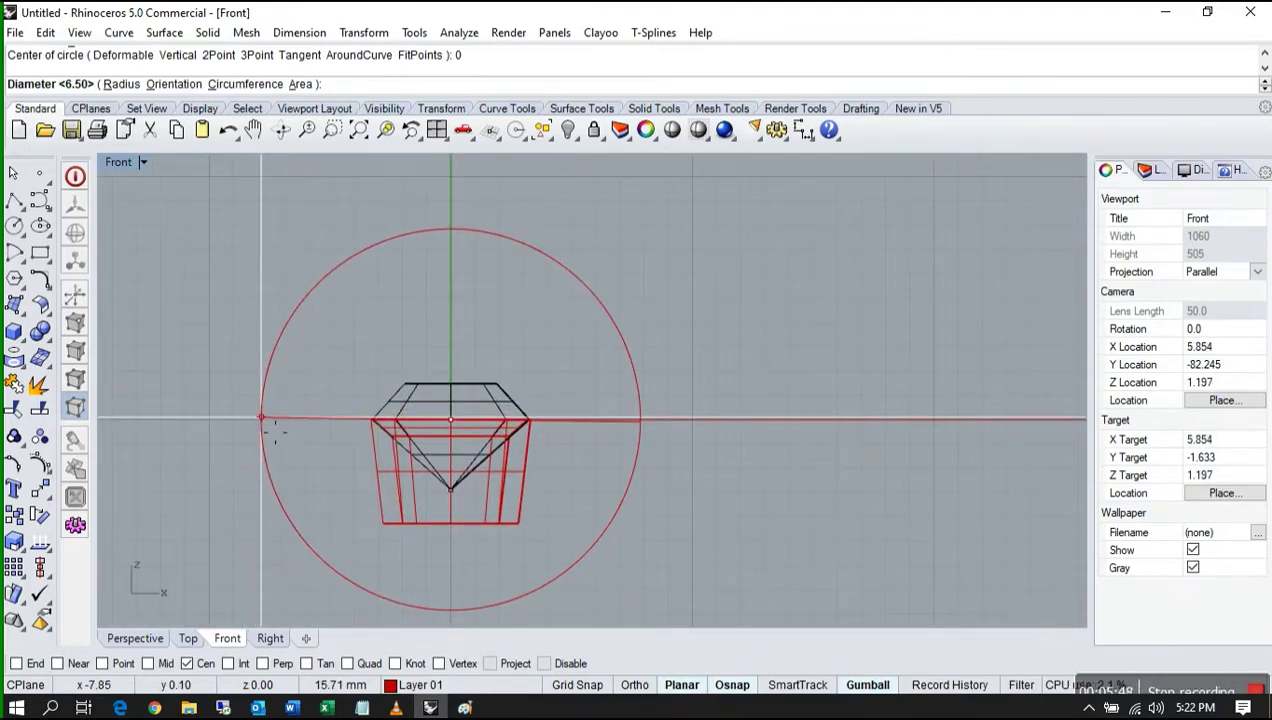
{"action": "type", "text": "17"}
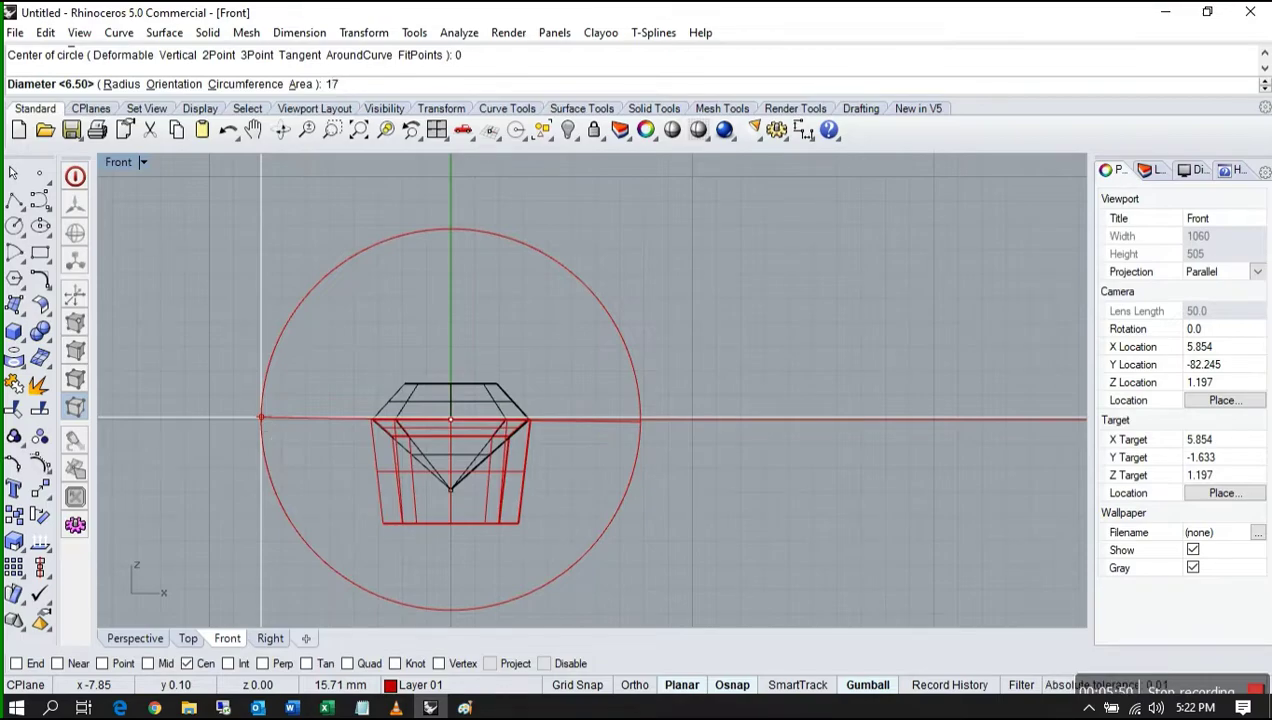
{"action": "key", "text": "Return"}
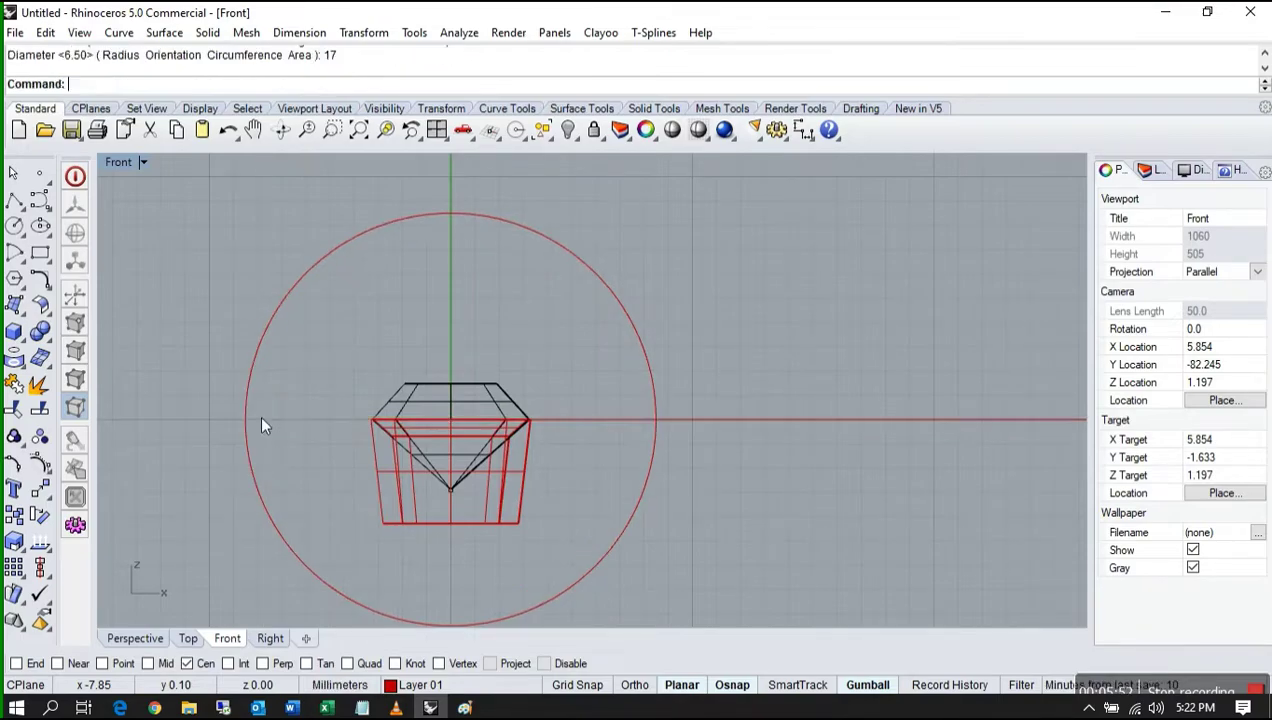
- Move the gem and its setting straight up so the setting's base rests at the crest of the ring circle
{"action": "scroll", "coordinate": [336, 418], "scroll_direction": "down", "scroll_amount": 3}
{"action": "left_click_drag", "start_coordinate": [333, 435], "coordinate": [518, 568]}
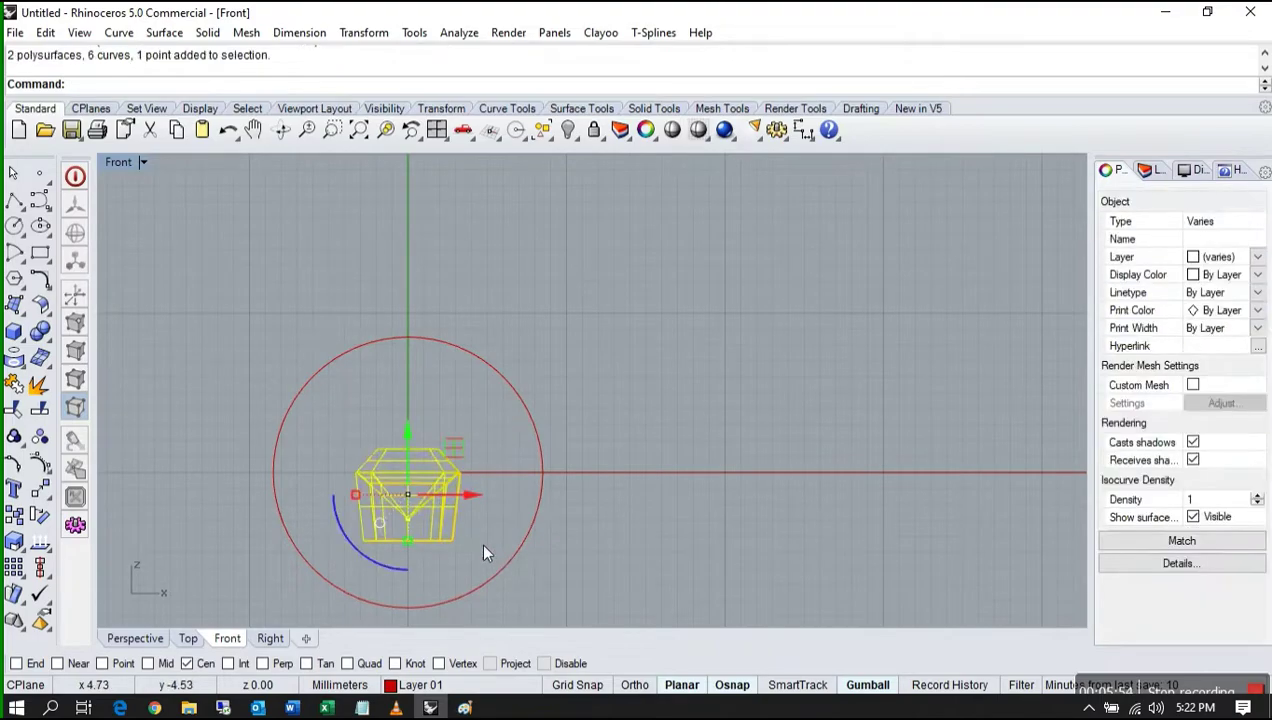
{"action": "left_click_drag", "start_coordinate": [400, 426], "coordinate": [408, 240]}
{"action": "left_click", "coordinate": [564, 366]}
{"action": "scroll", "coordinate": [351, 271], "scroll_direction": "up", "scroll_amount": 8}
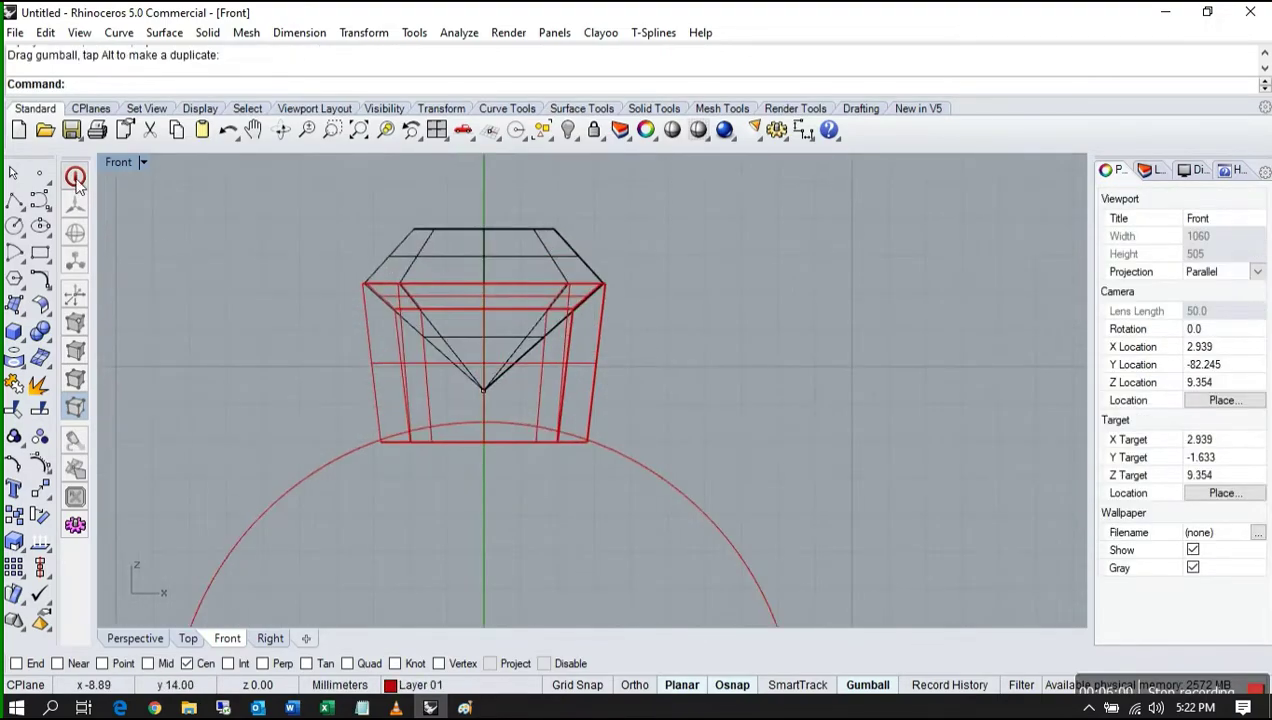
- Reposition the reference picture beside the ring model in the perspective view
{"action": "double_click", "coordinate": [117, 163]}
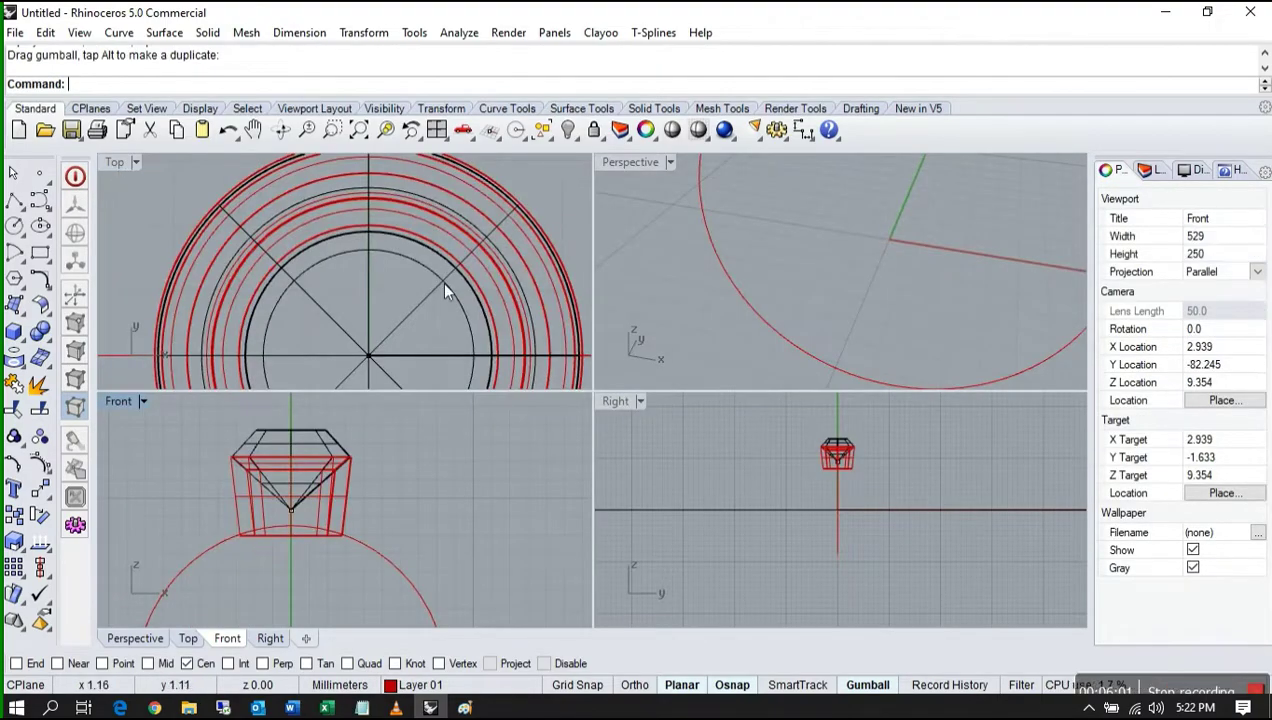
{"action": "double_click", "coordinate": [637, 160]}
{"action": "scroll", "coordinate": [457, 425], "scroll_direction": "down", "scroll_amount": 15}
{"action": "right_click_drag", "start_coordinate": [457, 425], "coordinate": [610, 470]}
{"action": "scroll", "coordinate": [821, 398], "scroll_direction": "down", "scroll_amount": 8}
{"action": "scroll", "coordinate": [470, 340], "scroll_direction": "down", "scroll_amount": 6}
{"action": "right_click_drag", "start_coordinate": [492, 385], "coordinate": [436, 462]}
{"action": "left_click_drag", "start_coordinate": [288, 378], "coordinate": [371, 418]}
- Examine the prongs and the rails beneath the gem in the reference picture
{"action": "scroll", "coordinate": [342, 313], "scroll_direction": "up", "scroll_amount": 10}
{"action": "scroll", "coordinate": [640, 338], "scroll_direction": "down", "scroll_amount": 4}
{"action": "scroll", "coordinate": [525, 390], "scroll_direction": "up", "scroll_amount": 8}
{"action": "mouse_move", "coordinate": [531, 397]}
{"action": "right_mouse_down"}
{"action": "mouse_move", "coordinate": [528, 382]}
{"action": "mouse_move", "coordinate": [535, 395]}
{"action": "right_mouse_up"}
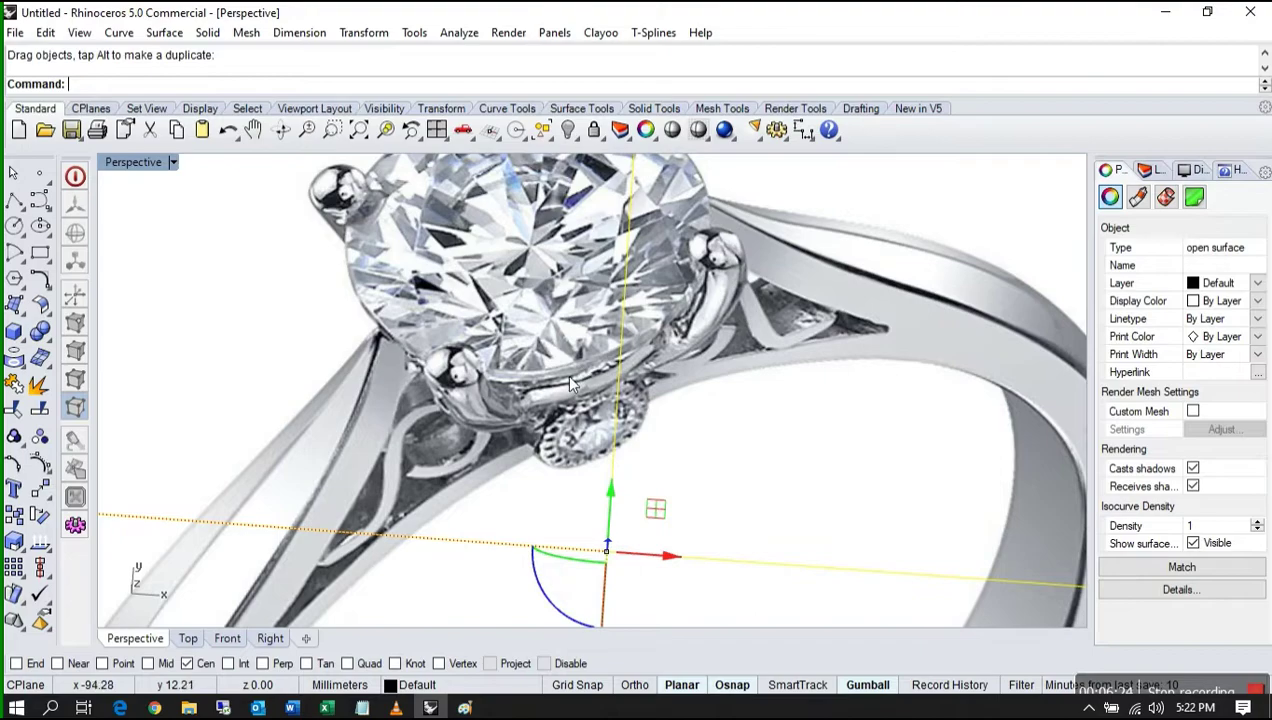
{"action": "double_click", "coordinate": [140, 164]}
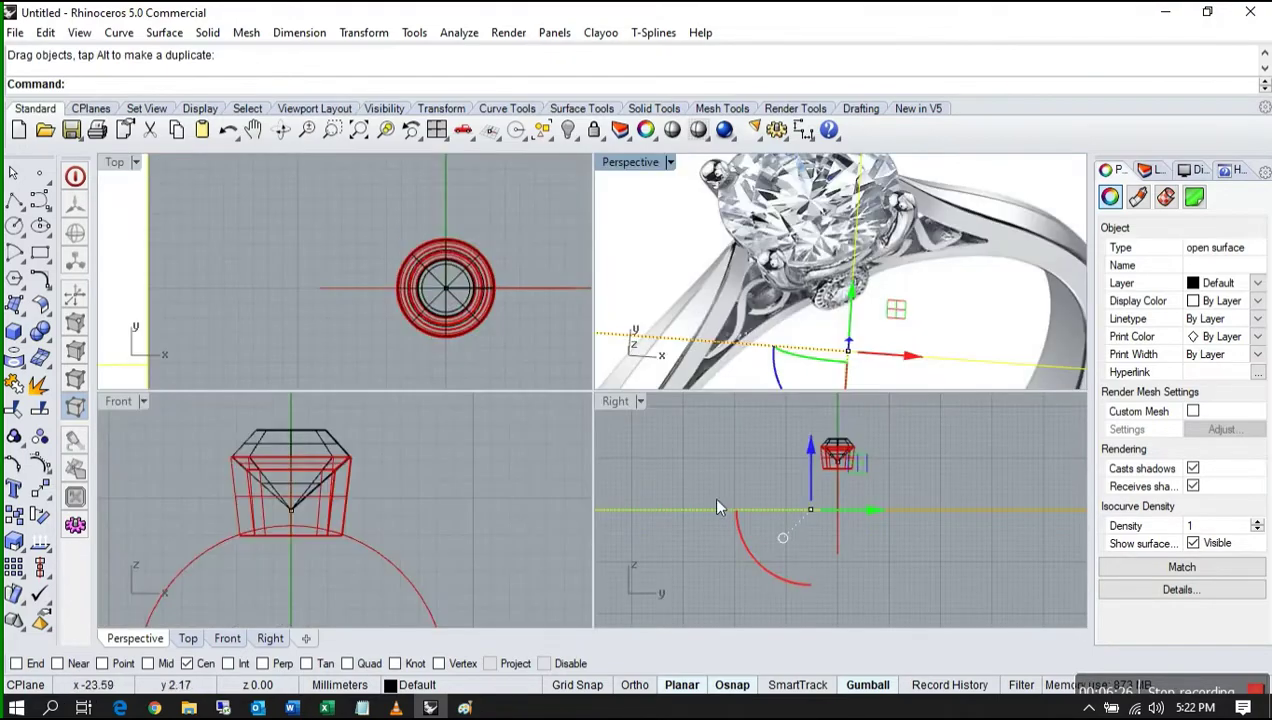
{"action": "left_click", "coordinate": [404, 478]}
- Draw a box wider than the setting, with its base rectangle spanning the gem's girdle in the front view
{"action": "double_click", "coordinate": [110, 401]}
{"action": "scroll", "coordinate": [517, 349], "scroll_direction": "up", "scroll_amount": 3}
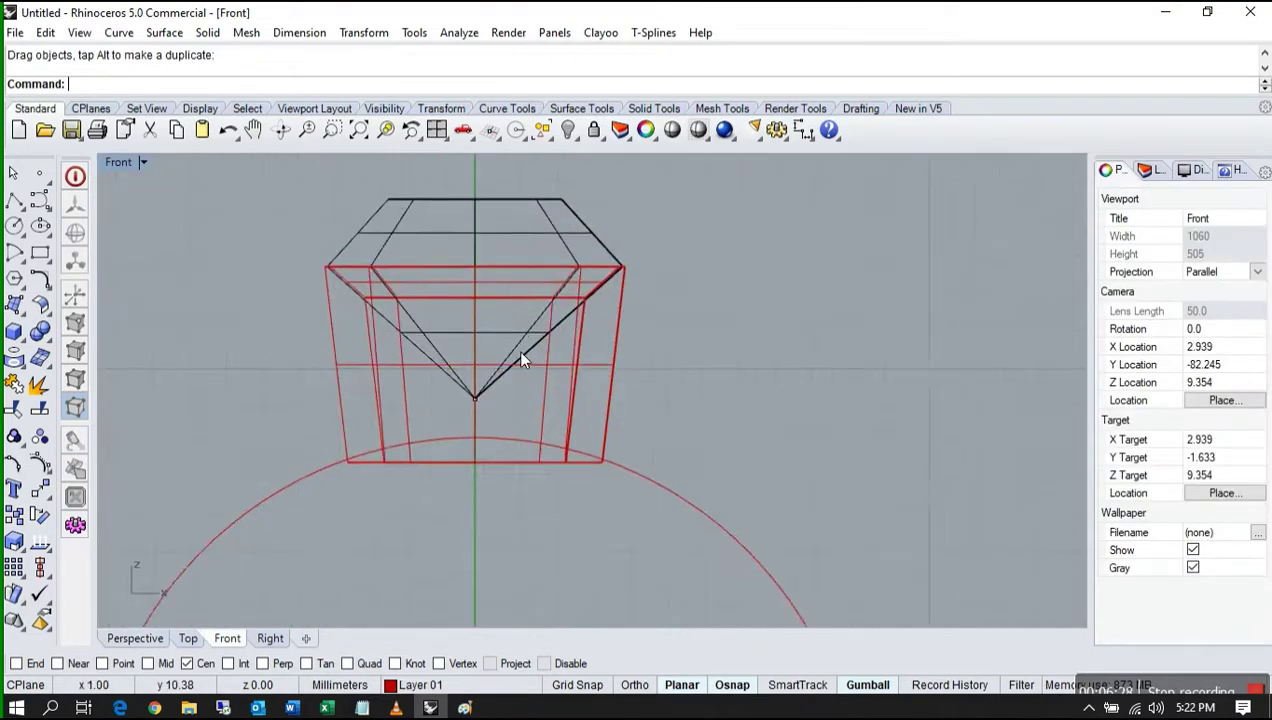
{"action": "left_click", "coordinate": [15, 333]}
{"action": "left_click", "coordinate": [221, 271]}
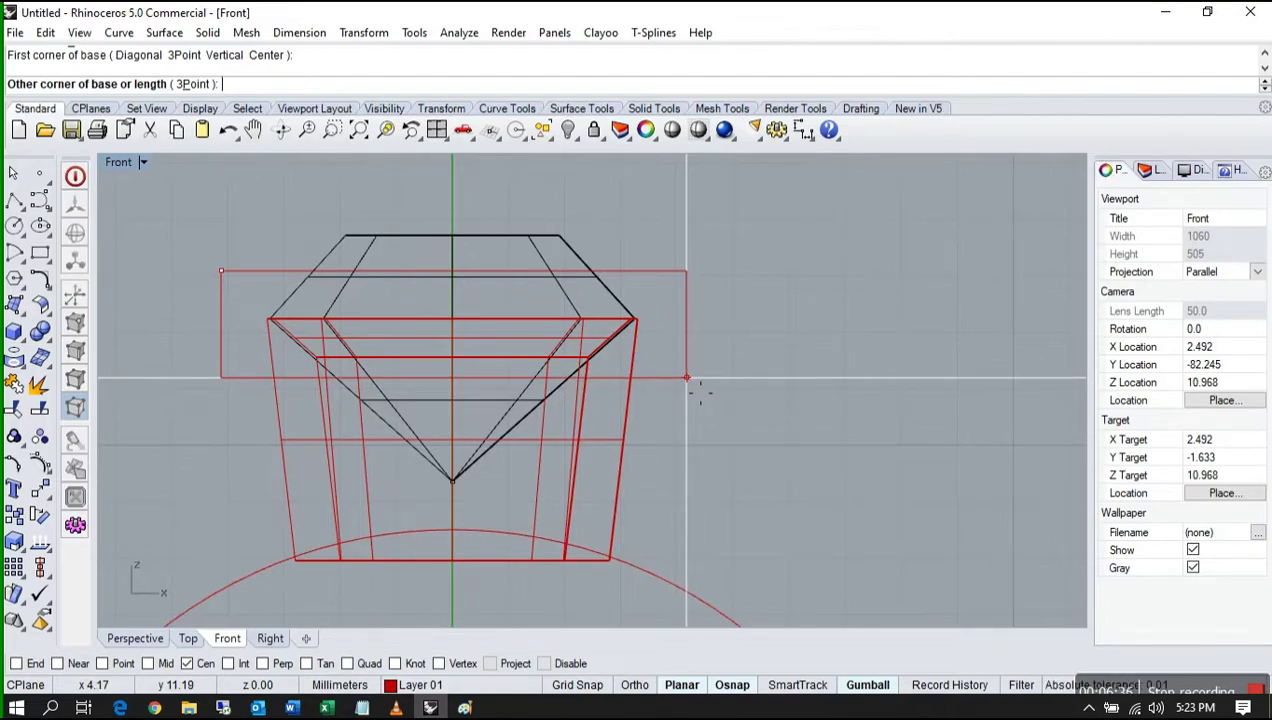
{"action": "left_click", "coordinate": [697, 390]}
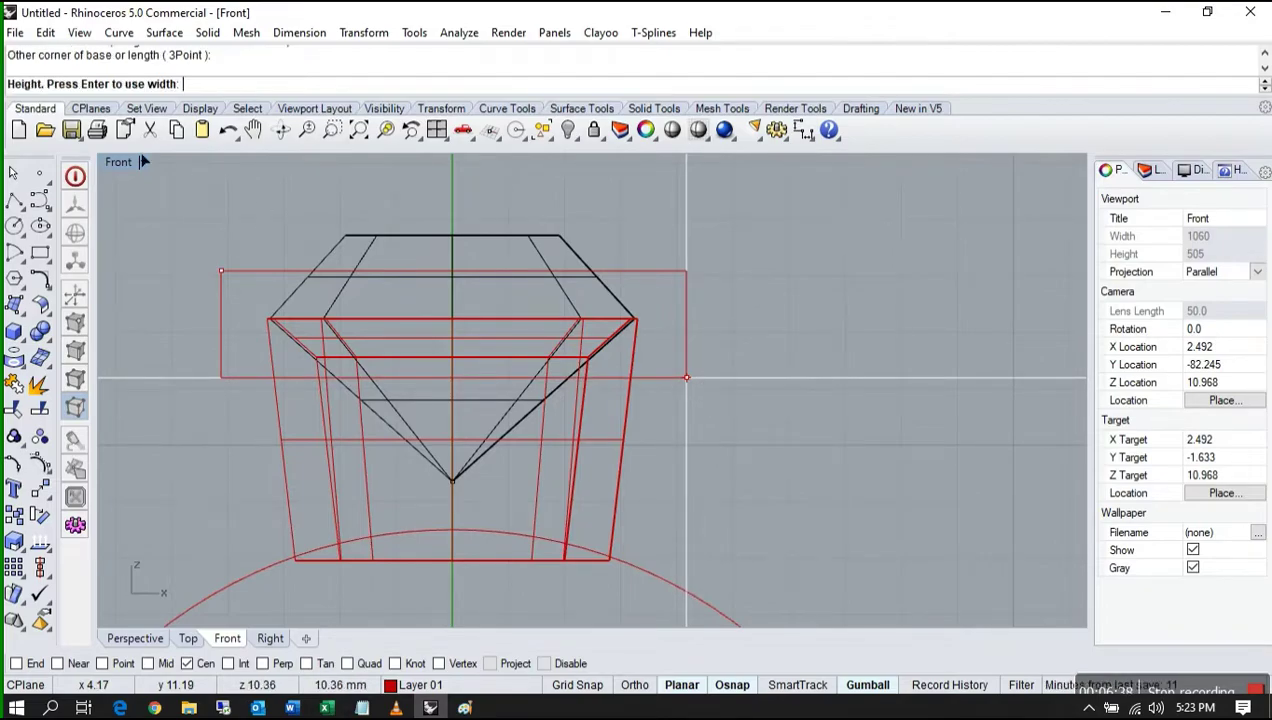
{"action": "double_click", "coordinate": [118, 163]}
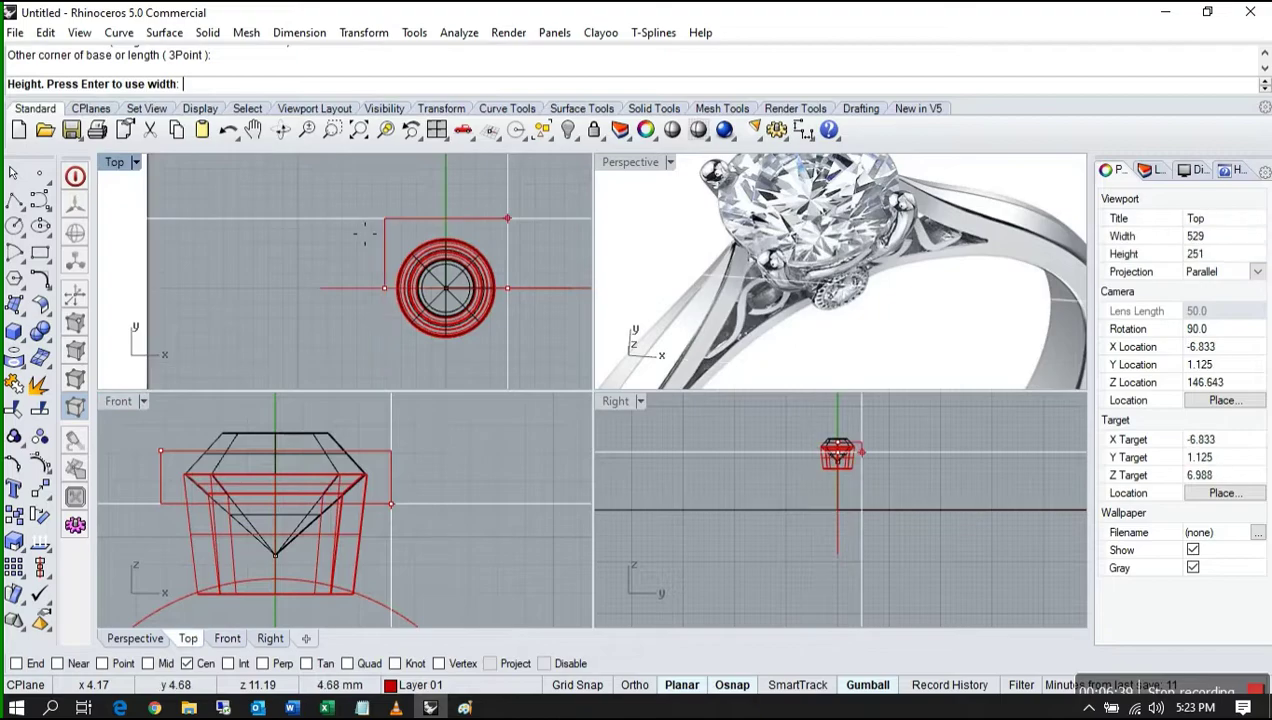
{"action": "left_click", "coordinate": [439, 180]}
- Centre the box over the gem and setting in the top view
{"action": "left_click", "coordinate": [438, 179]}
{"action": "left_click_drag", "start_coordinate": [438, 179], "coordinate": [429, 227]}
{"action": "left_click", "coordinate": [534, 250]}
{"action": "scroll", "coordinate": [846, 308], "scroll_direction": "down", "scroll_amount": 5}
{"action": "right_click_drag", "start_coordinate": [835, 320], "coordinate": [679, 338]}
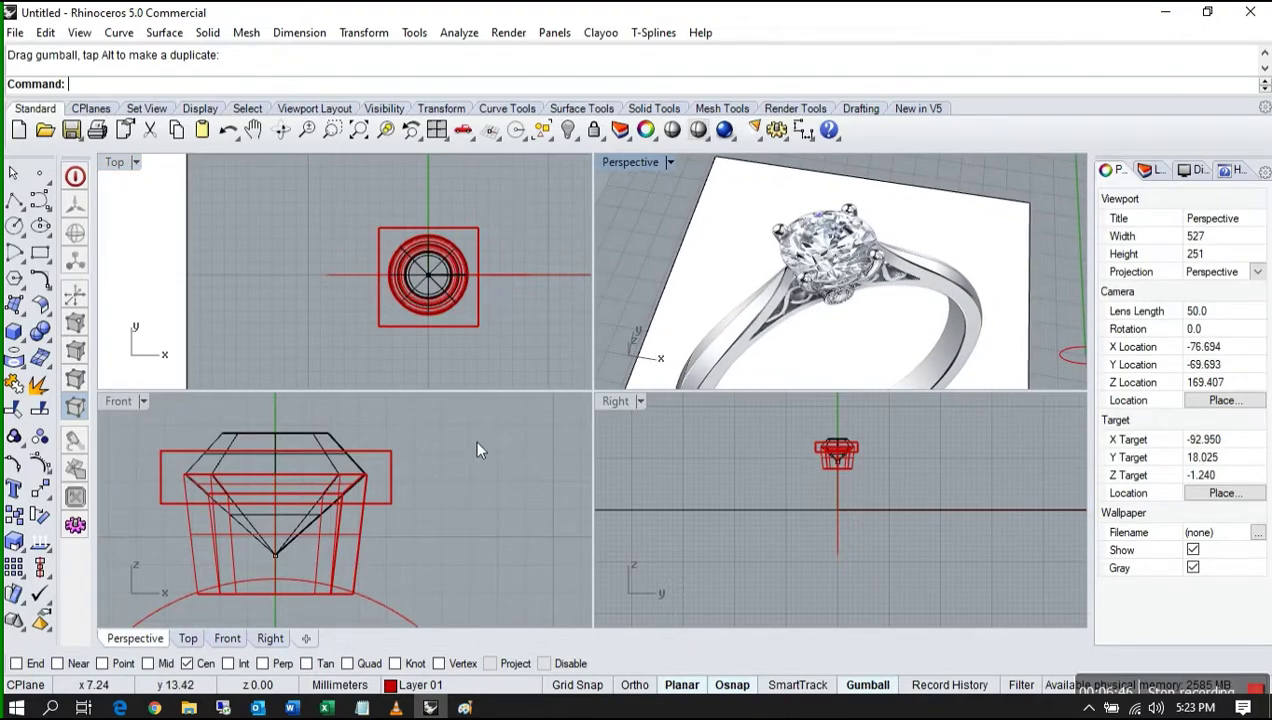
- Move the box down in the front view so it crosses the middle of the setting's wall
{"action": "scroll", "coordinate": [235, 568], "scroll_direction": "up", "scroll_amount": 6}
{"action": "scroll", "coordinate": [293, 559], "scroll_direction": "down", "scroll_amount": 4}
{"action": "right_click_drag", "start_coordinate": [294, 558], "coordinate": [362, 543]}
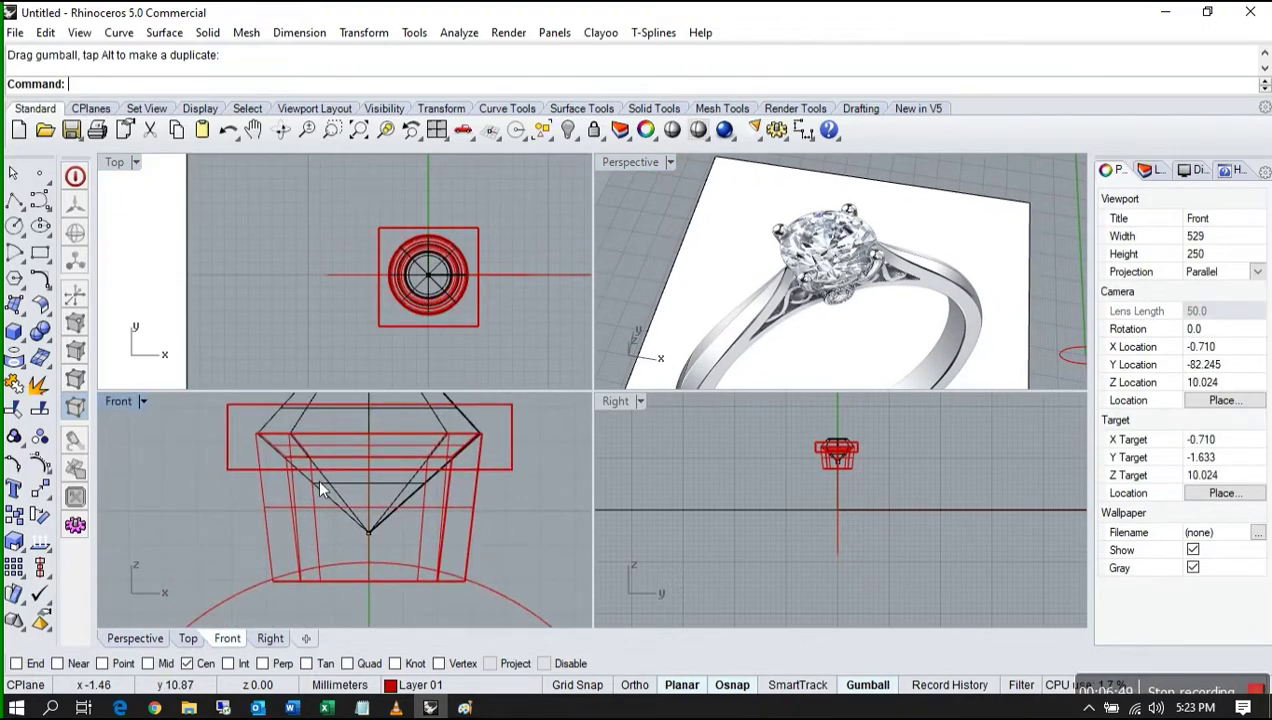
{"action": "left_click", "coordinate": [510, 438]}
{"action": "right_click_drag", "start_coordinate": [372, 465], "coordinate": [381, 505]}
{"action": "left_click_drag", "start_coordinate": [363, 410], "coordinate": [362, 470]}
{"action": "scroll", "coordinate": [378, 430], "scroll_direction": "down", "scroll_amount": 5}
{"action": "scroll", "coordinate": [355, 522], "scroll_direction": "up", "scroll_amount": 5}
{"action": "left_click", "coordinate": [326, 574]}
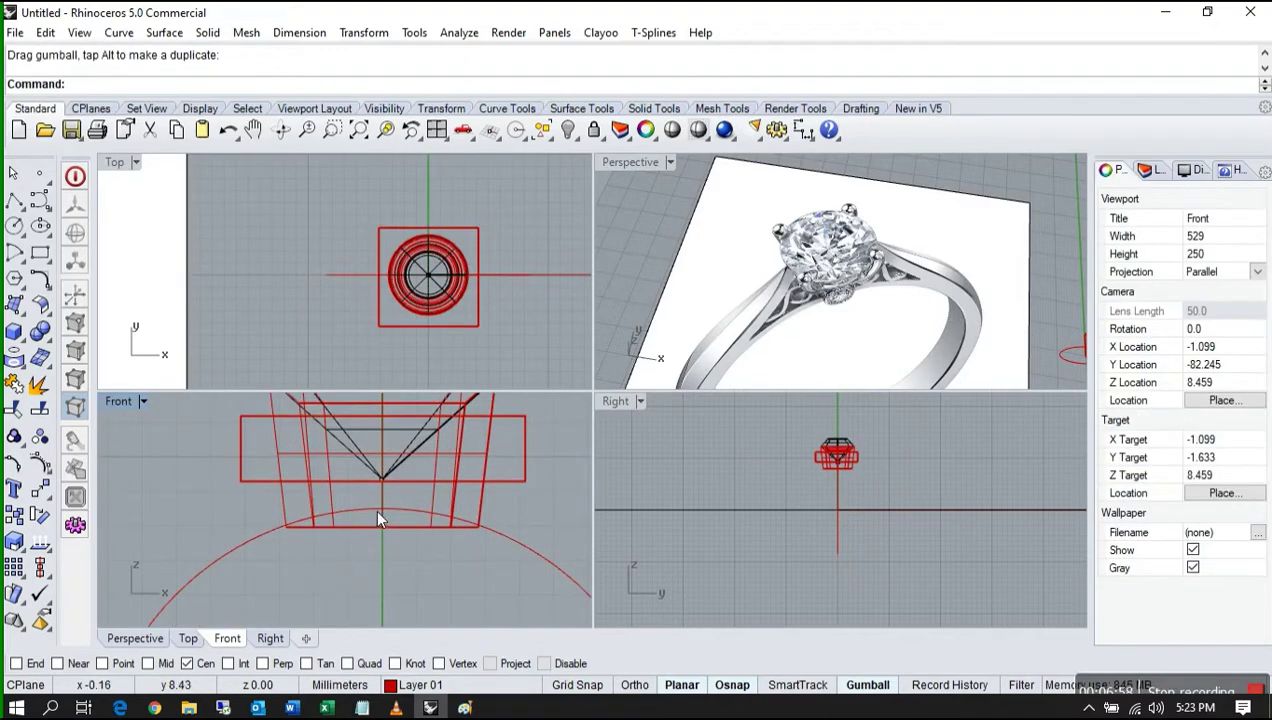
- Subtract the box from the setting with Boolean Difference, leaving separate upper and lower rings
{"action": "right_click_drag", "start_coordinate": [378, 519], "coordinate": [369, 567]}
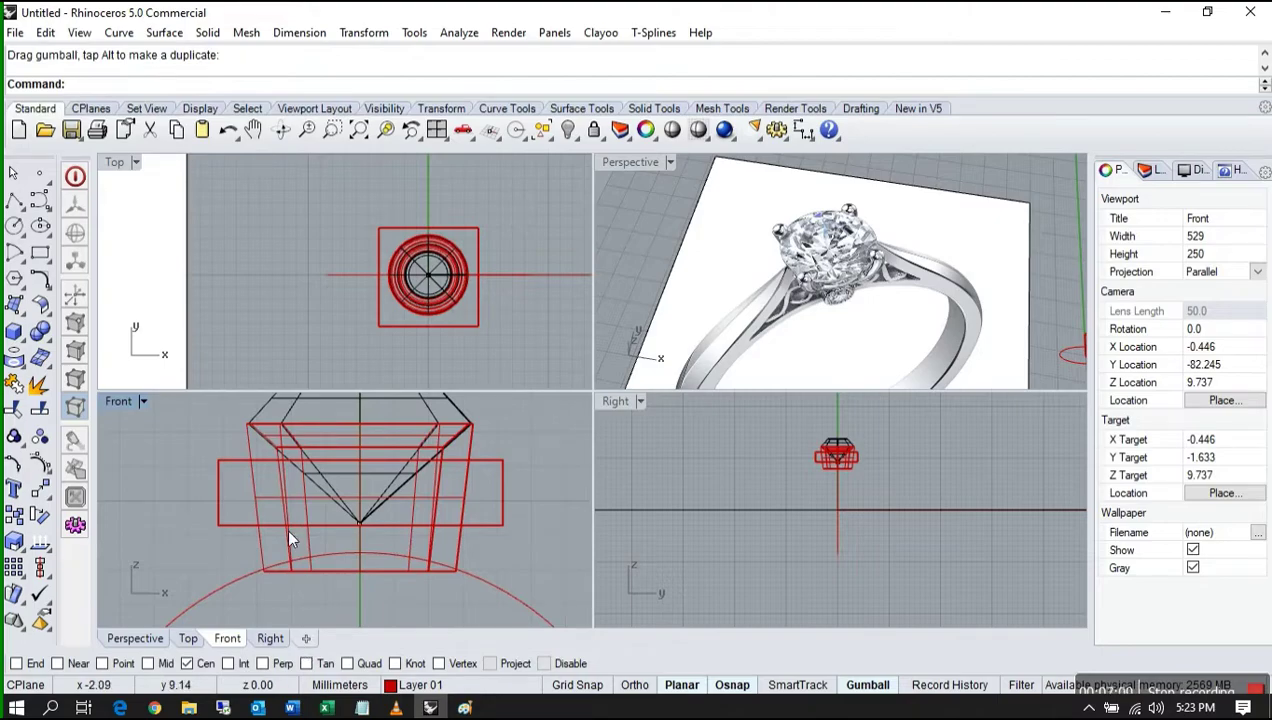
{"action": "left_click", "coordinate": [229, 524]}
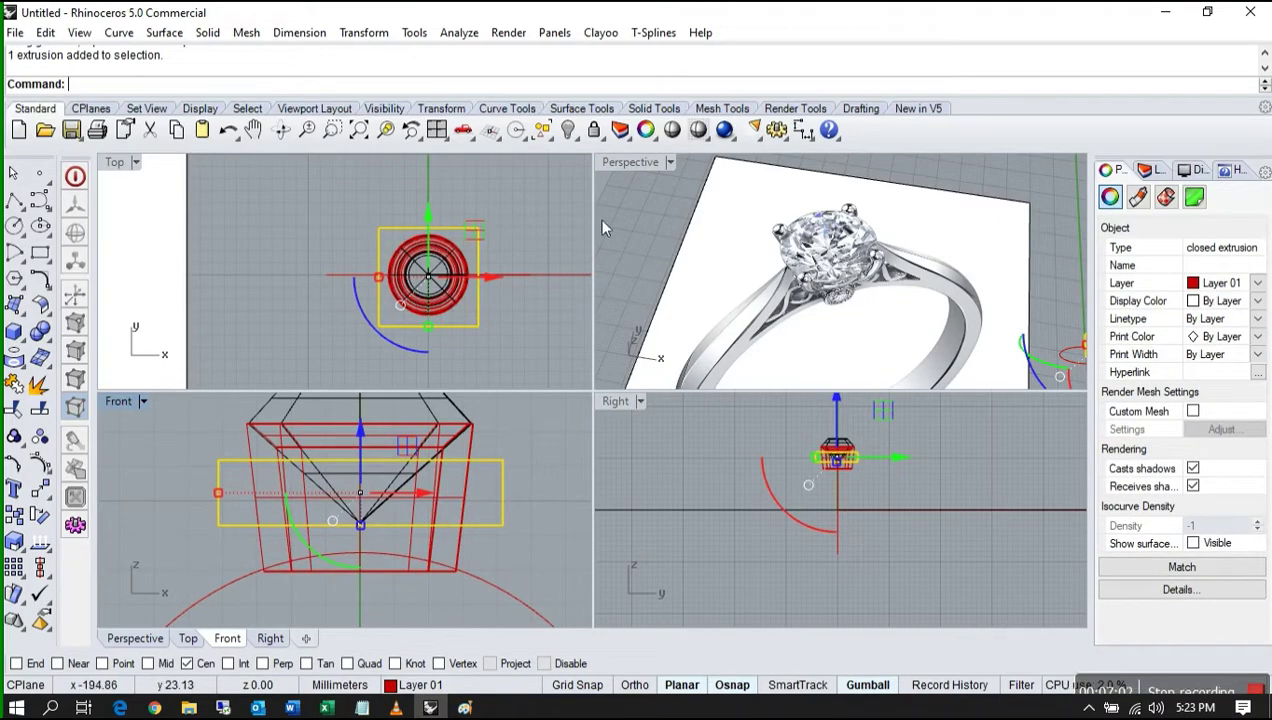
{"action": "double_click", "coordinate": [617, 163]}
{"action": "scroll", "coordinate": [560, 290], "scroll_direction": "down", "scroll_amount": 5}
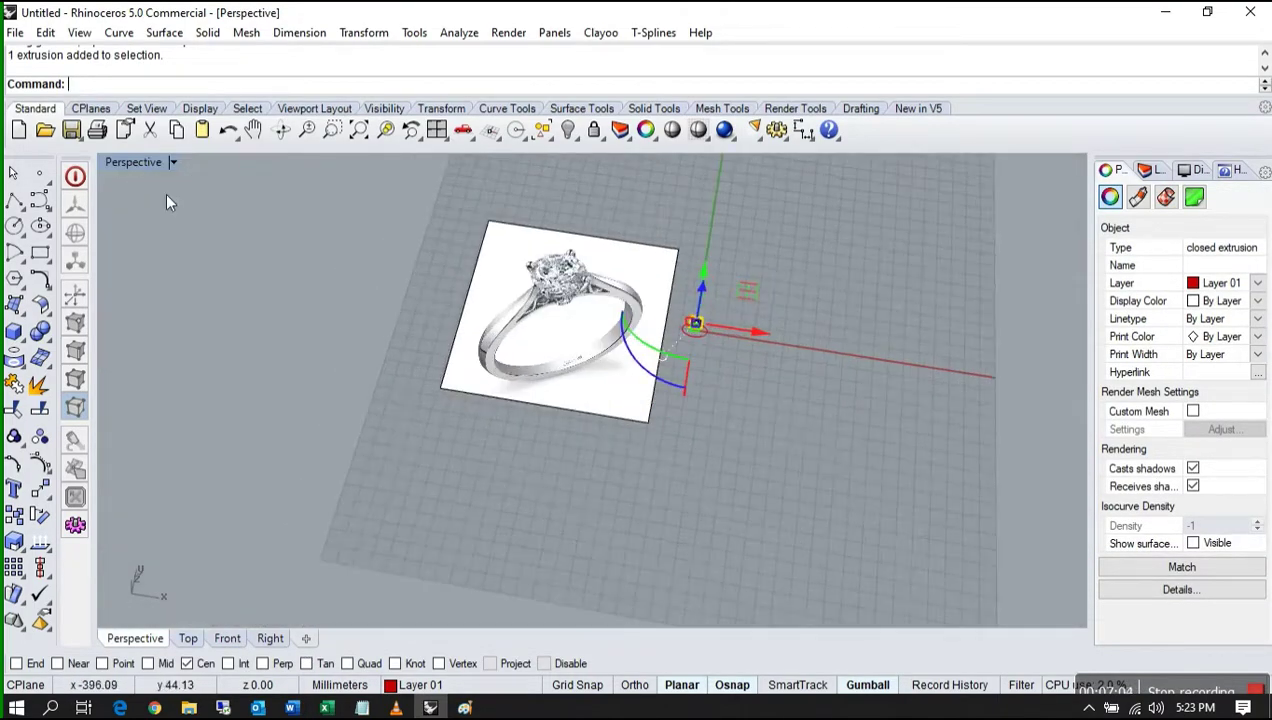
{"action": "double_click", "coordinate": [132, 163]}
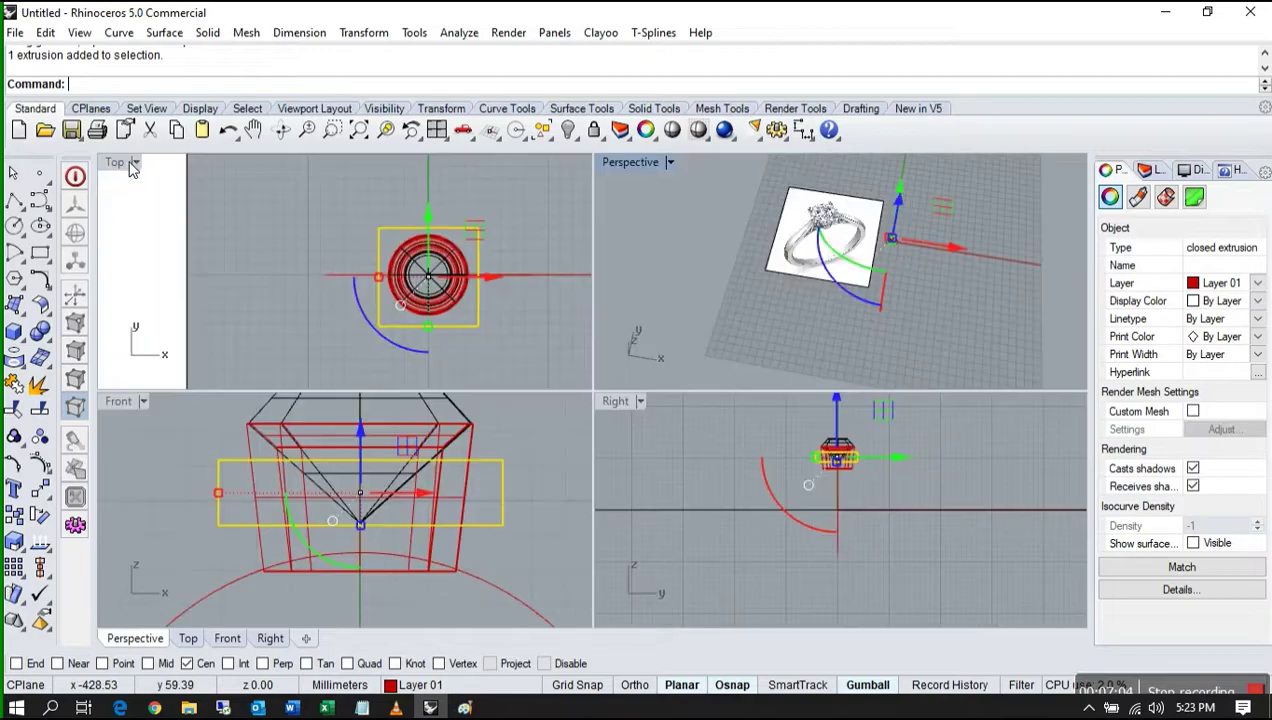
{"action": "left_click", "coordinate": [460, 498]}
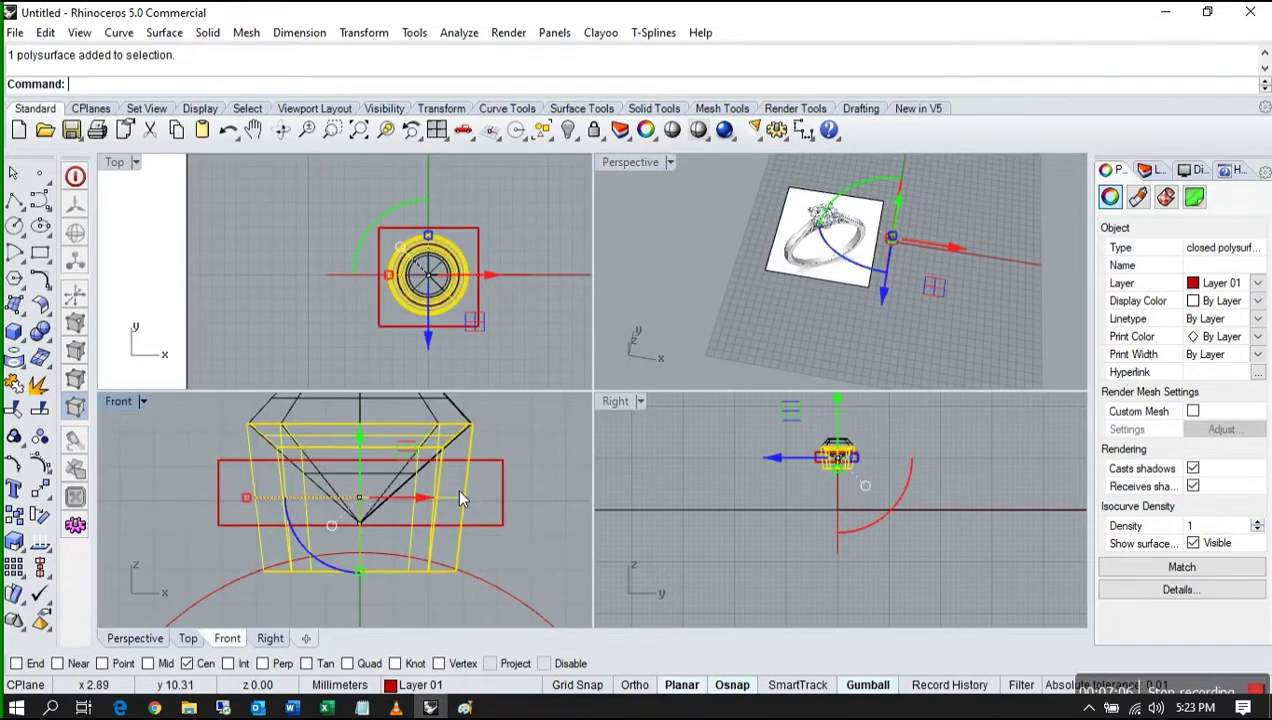
{"action": "left_click", "coordinate": [44, 337]}
{"action": "left_click", "coordinate": [92, 342]}
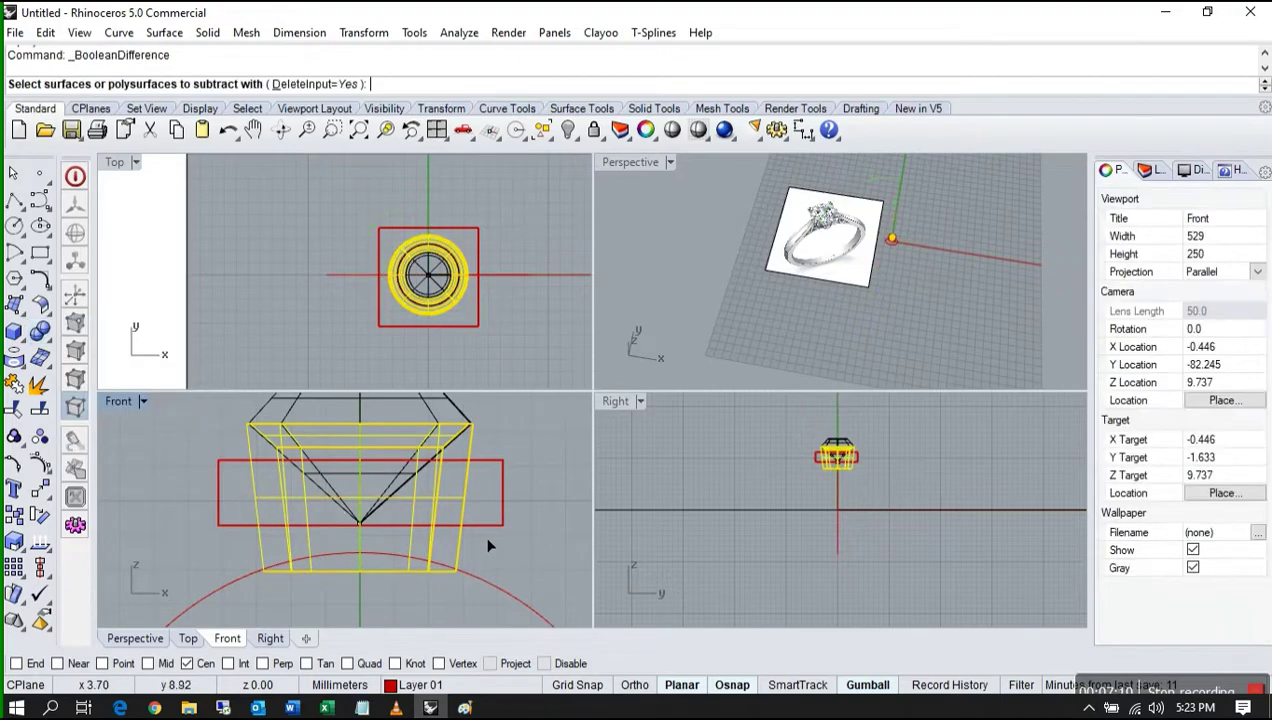
{"action": "left_click", "coordinate": [494, 522]}
{"action": "key", "text": "Return"}
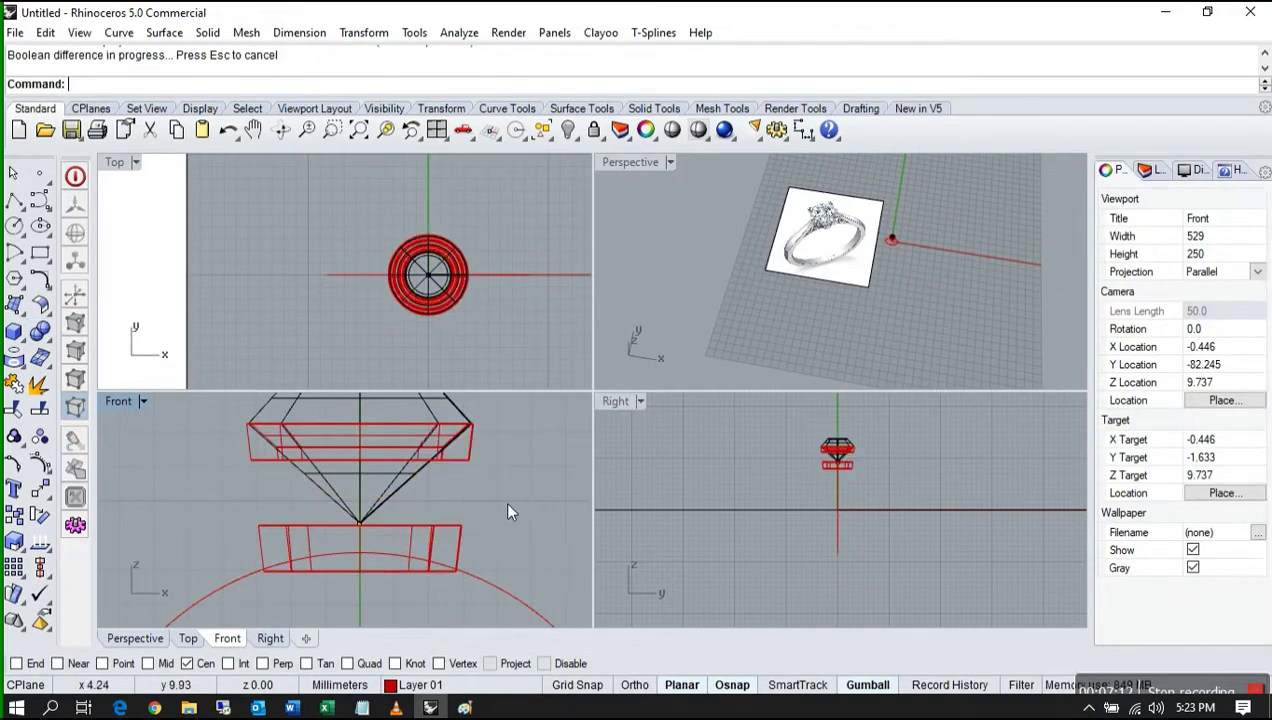
- Compare the divided setting with the reference picture, examining how the prongs run down beside the gem
{"action": "double_click", "coordinate": [117, 401]}
{"action": "scroll", "coordinate": [414, 456], "scroll_direction": "down", "scroll_amount": 4}
{"action": "right_click_drag", "start_coordinate": [414, 456], "coordinate": [395, 527]}
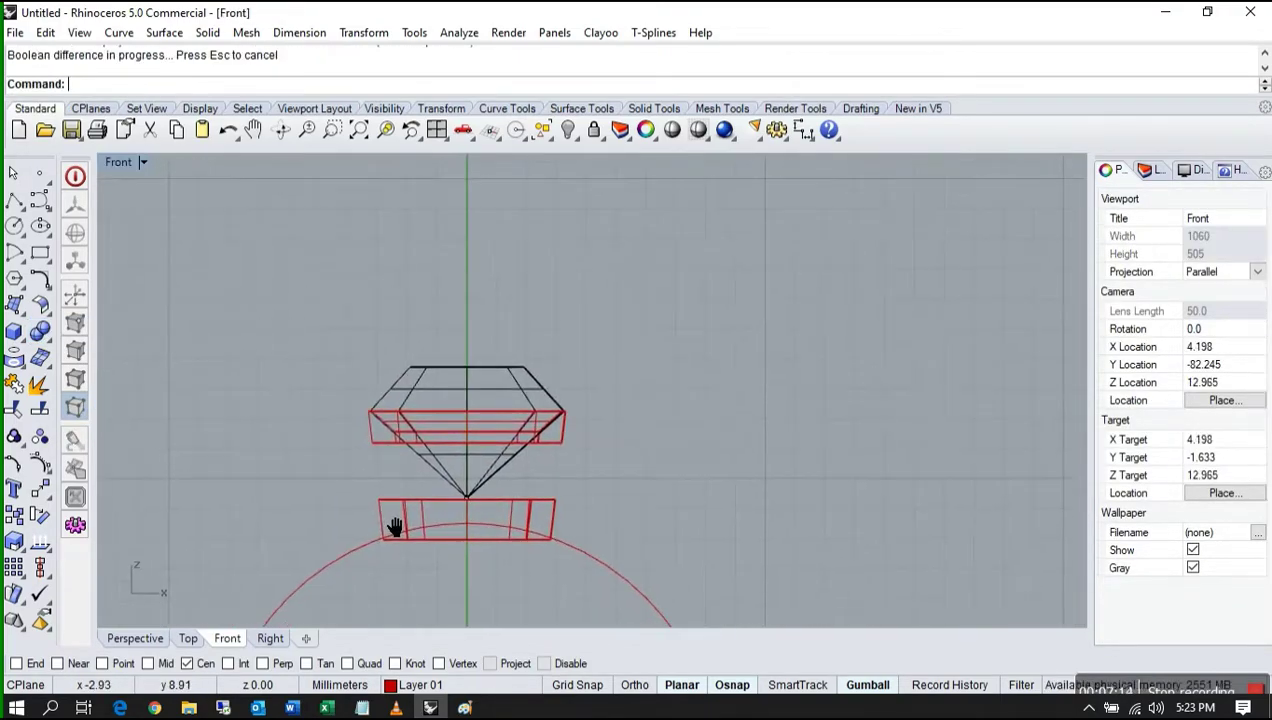
{"action": "double_click", "coordinate": [118, 162]}
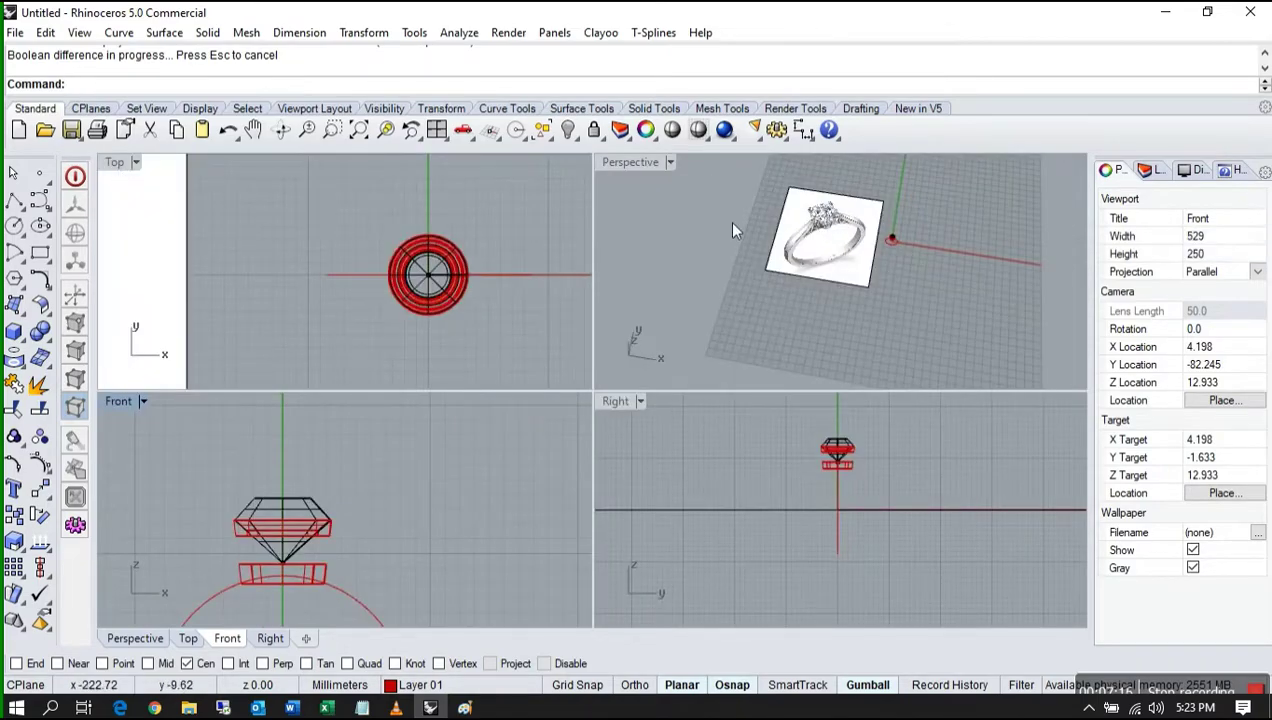
{"action": "scroll", "coordinate": [405, 295], "scroll_direction": "down", "scroll_amount": 2}
{"action": "scroll", "coordinate": [358, 270], "scroll_direction": "down", "scroll_amount": 3}
{"action": "scroll", "coordinate": [205, 285], "scroll_direction": "up", "scroll_amount": 3}
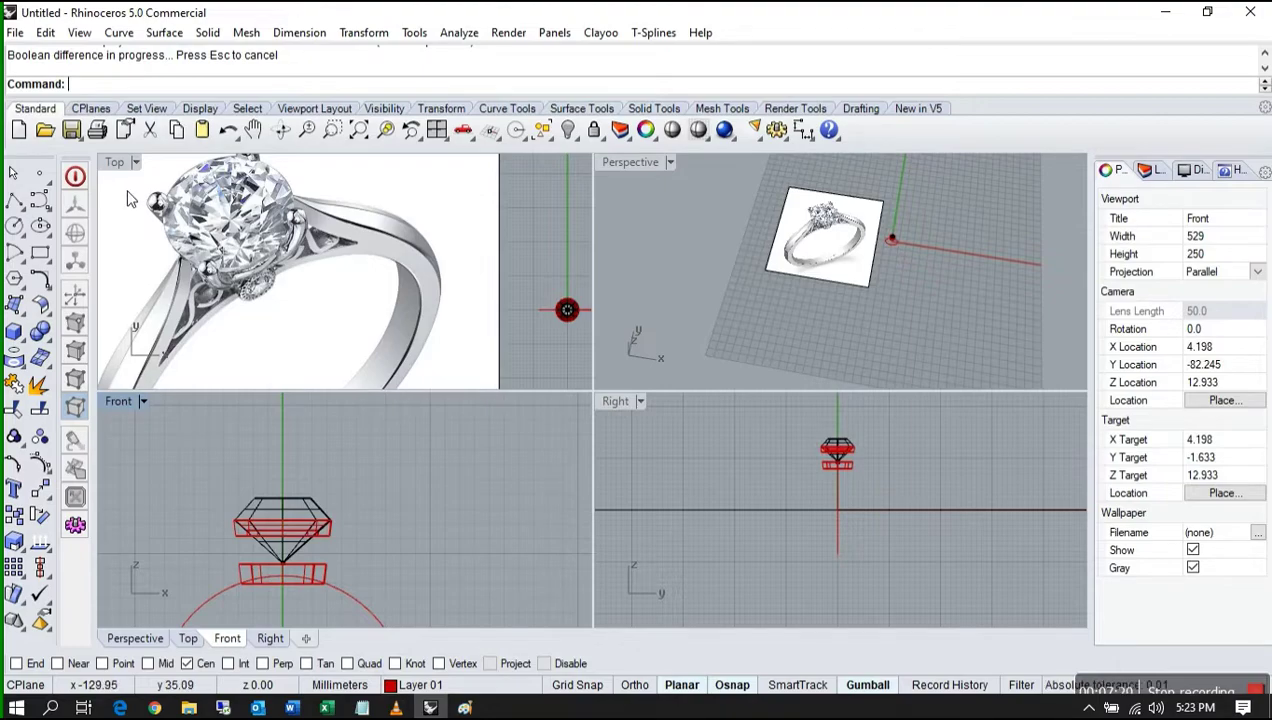
{"action": "double_click", "coordinate": [116, 164]}
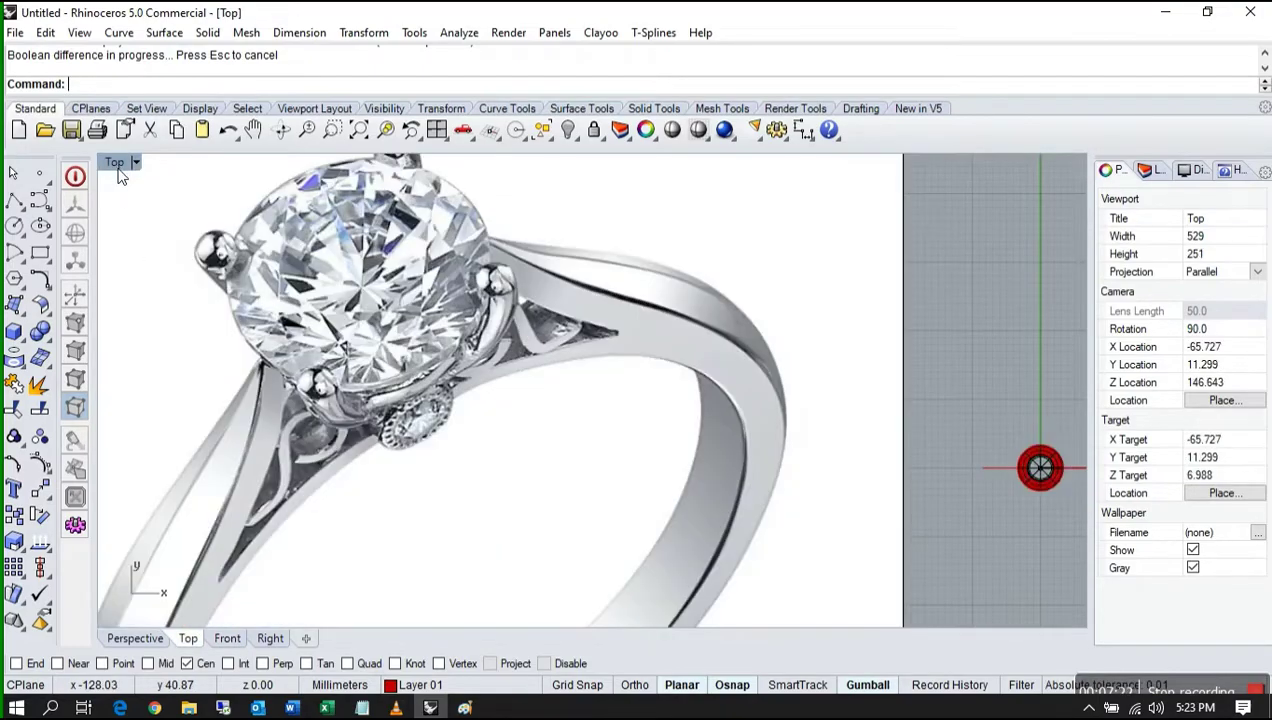
{"action": "double_click", "coordinate": [116, 164]}
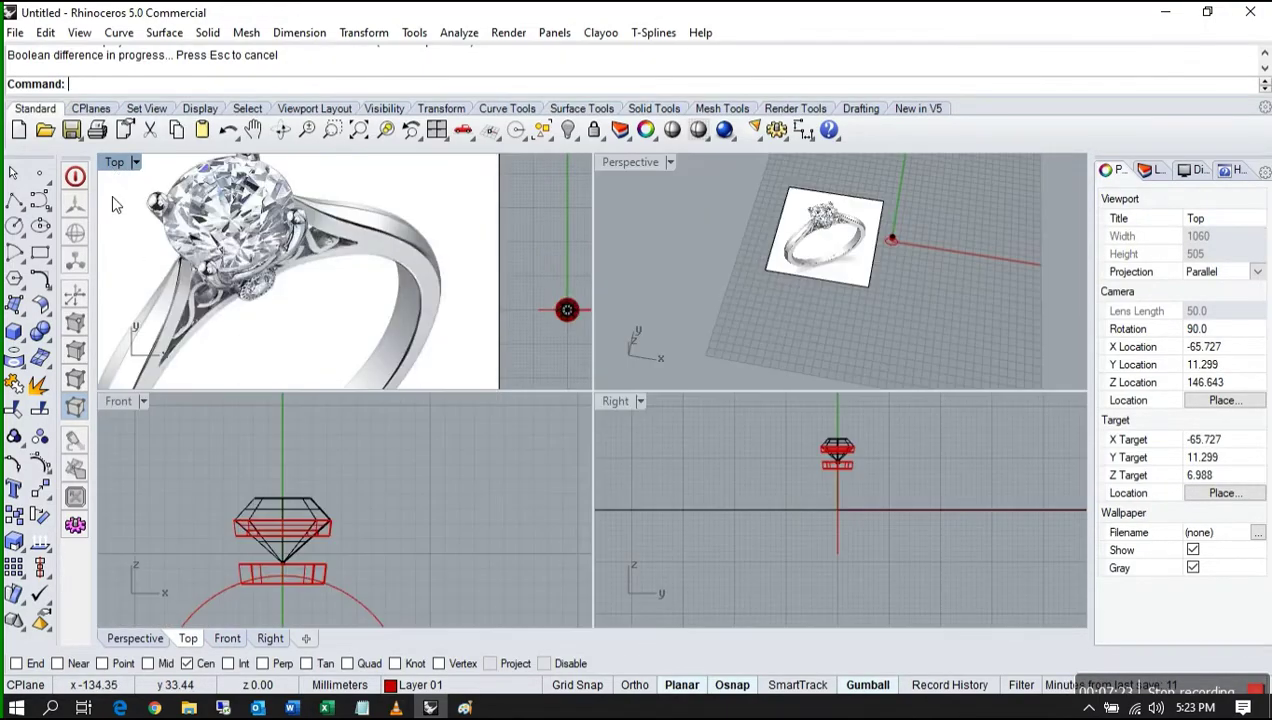
- Draw a four-point control-point curve in the front view, running from beside the gem's top inward to just below the lower ring
{"action": "double_click", "coordinate": [116, 404]}
{"action": "scroll", "coordinate": [379, 476], "scroll_direction": "up", "scroll_amount": 2}
{"action": "right_click_drag", "start_coordinate": [379, 476], "coordinate": [336, 420]}
{"action": "left_click", "coordinate": [40, 201]}
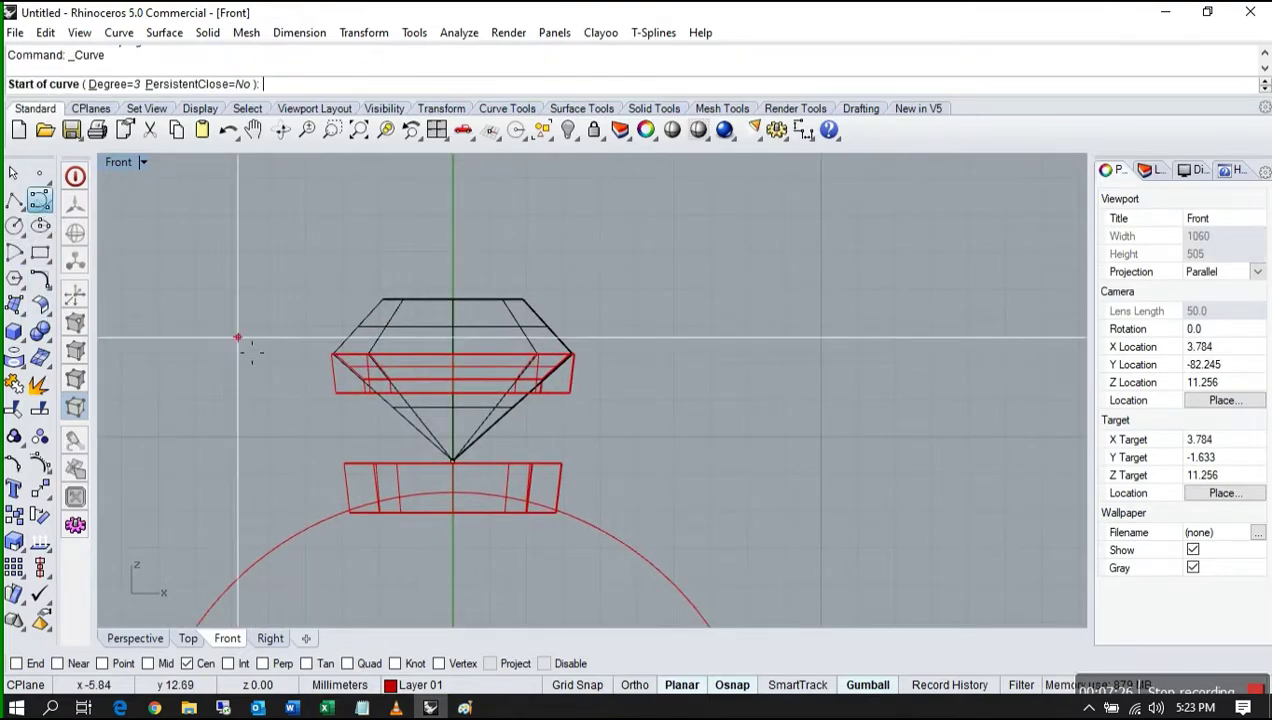
{"action": "left_click", "coordinate": [311, 298]}
{"action": "left_click", "coordinate": [316, 403]}
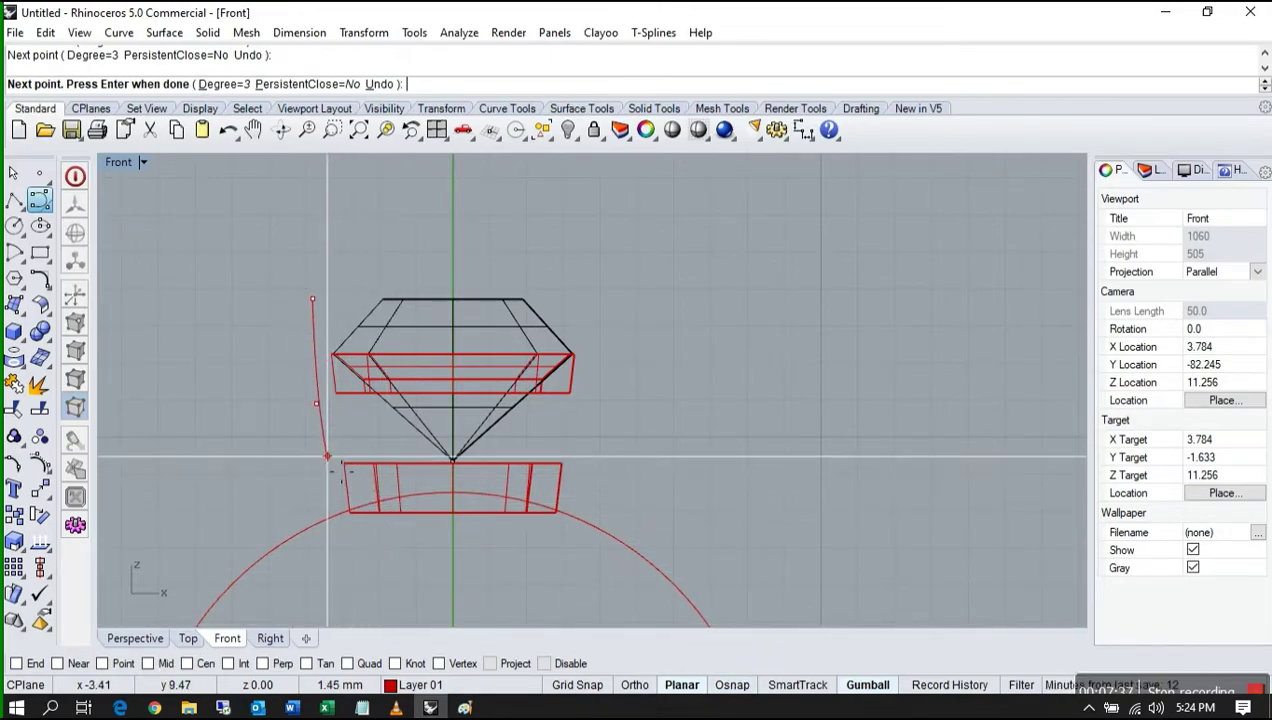
{"action": "left_click", "coordinate": [320, 425]}
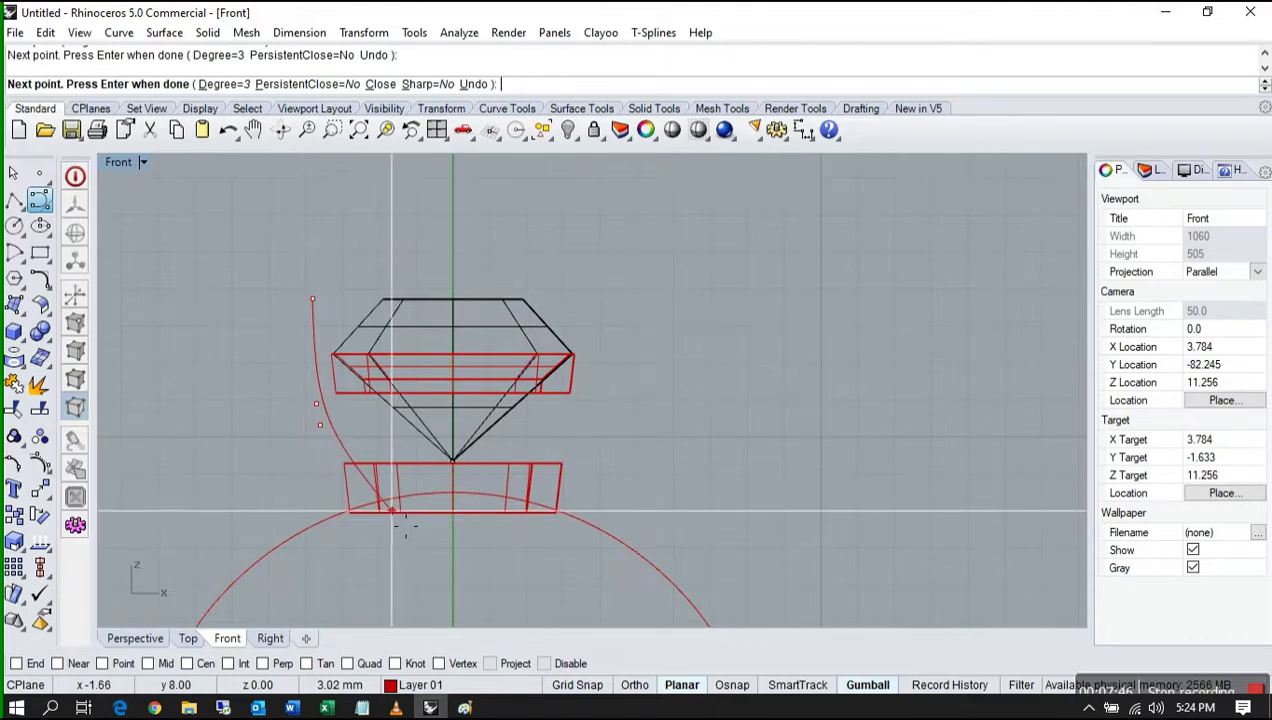
{"action": "scroll", "coordinate": [405, 530], "scroll_direction": "up", "scroll_amount": 4}
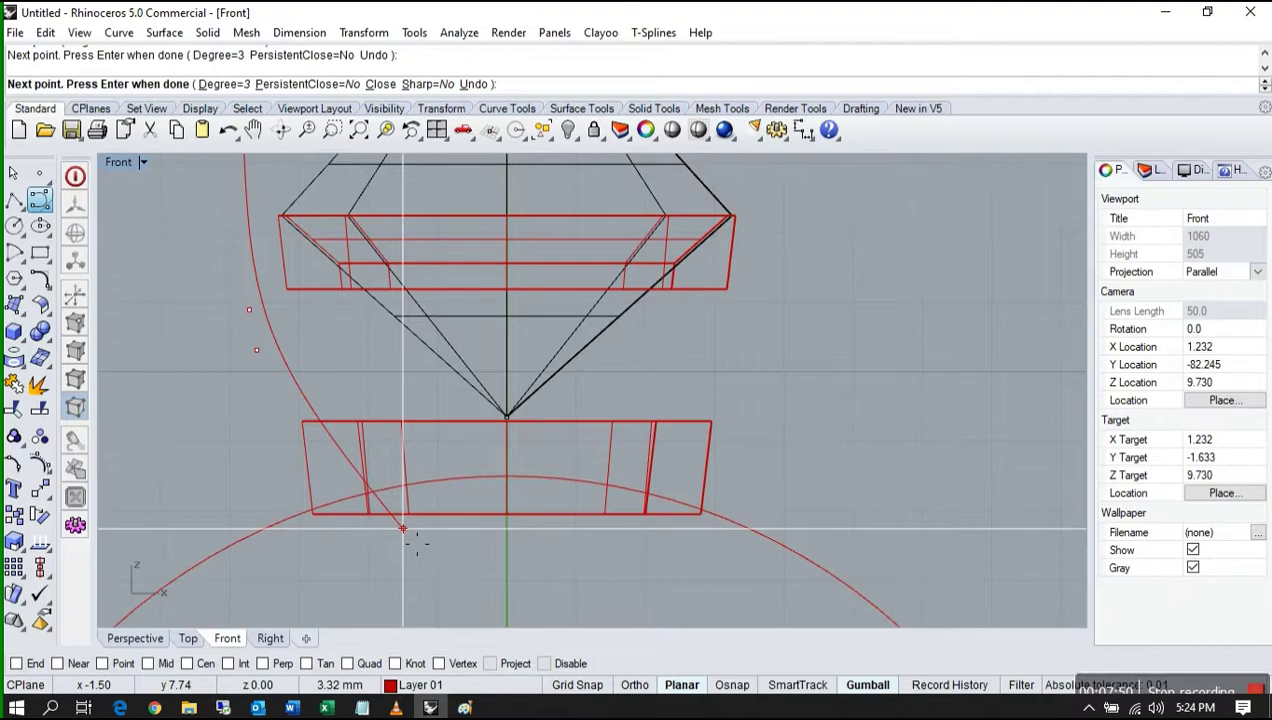
{"action": "left_click", "coordinate": [403, 528]}
{"action": "right_click", "coordinate": [403, 528]}
{"action": "scroll", "coordinate": [381, 496], "scroll_direction": "down", "scroll_amount": 8}
- Rotate the prong curve 45 degrees about the origin in the top view
{"action": "left_click", "coordinate": [324, 364]}
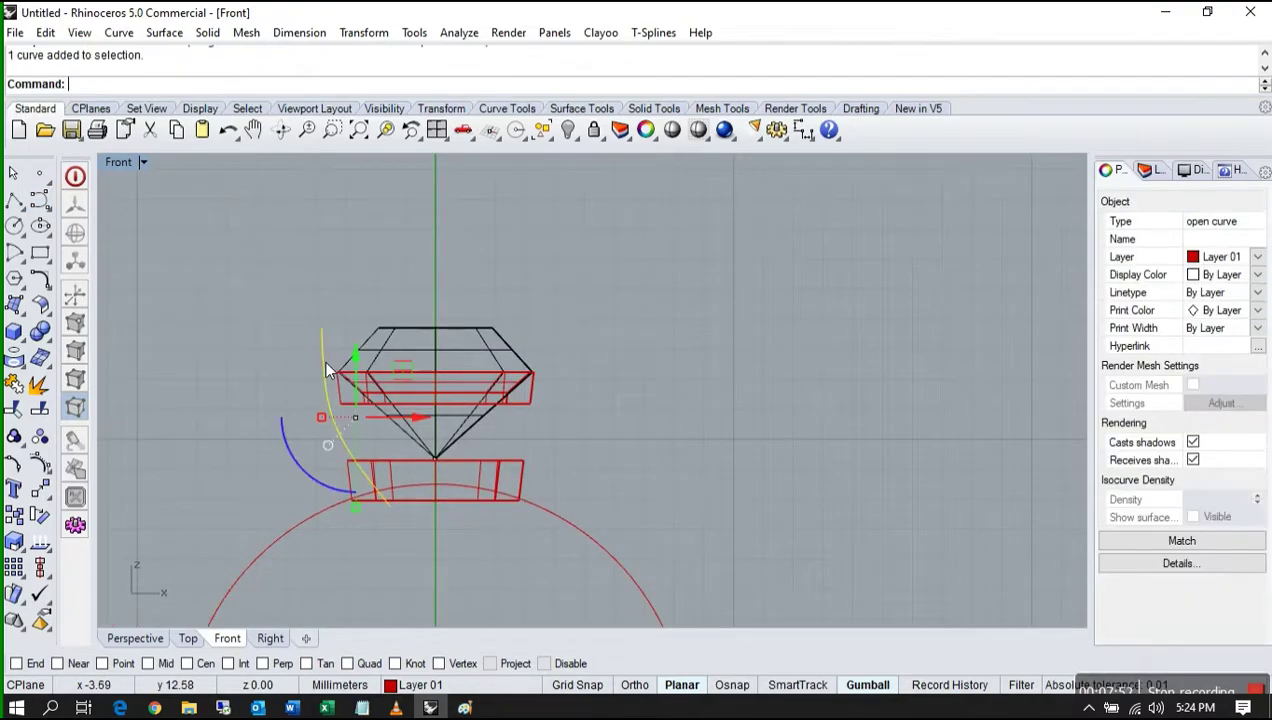
{"action": "double_click", "coordinate": [115, 160]}
{"action": "scroll", "coordinate": [880, 275], "scroll_direction": "up", "scroll_amount": 5}
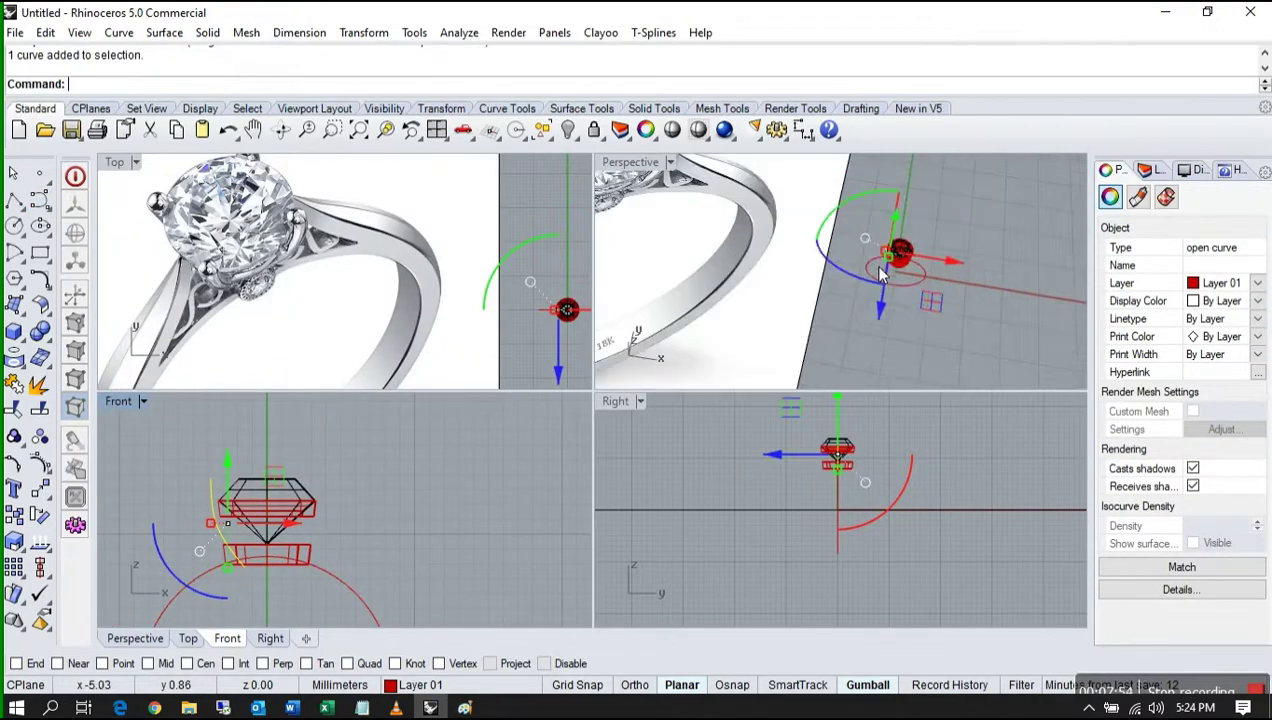
{"action": "scroll", "coordinate": [879, 250], "scroll_direction": "up", "scroll_amount": 8}
{"action": "right_click_drag", "start_coordinate": [886, 244], "coordinate": [920, 208]}
{"action": "scroll", "coordinate": [894, 267], "scroll_direction": "down", "scroll_amount": 8}
{"action": "scroll", "coordinate": [931, 190], "scroll_direction": "up", "scroll_amount": 8}
{"action": "scroll", "coordinate": [410, 266], "scroll_direction": "down", "scroll_amount": 5}
{"action": "scroll", "coordinate": [504, 290], "scroll_direction": "up", "scroll_amount": 11}
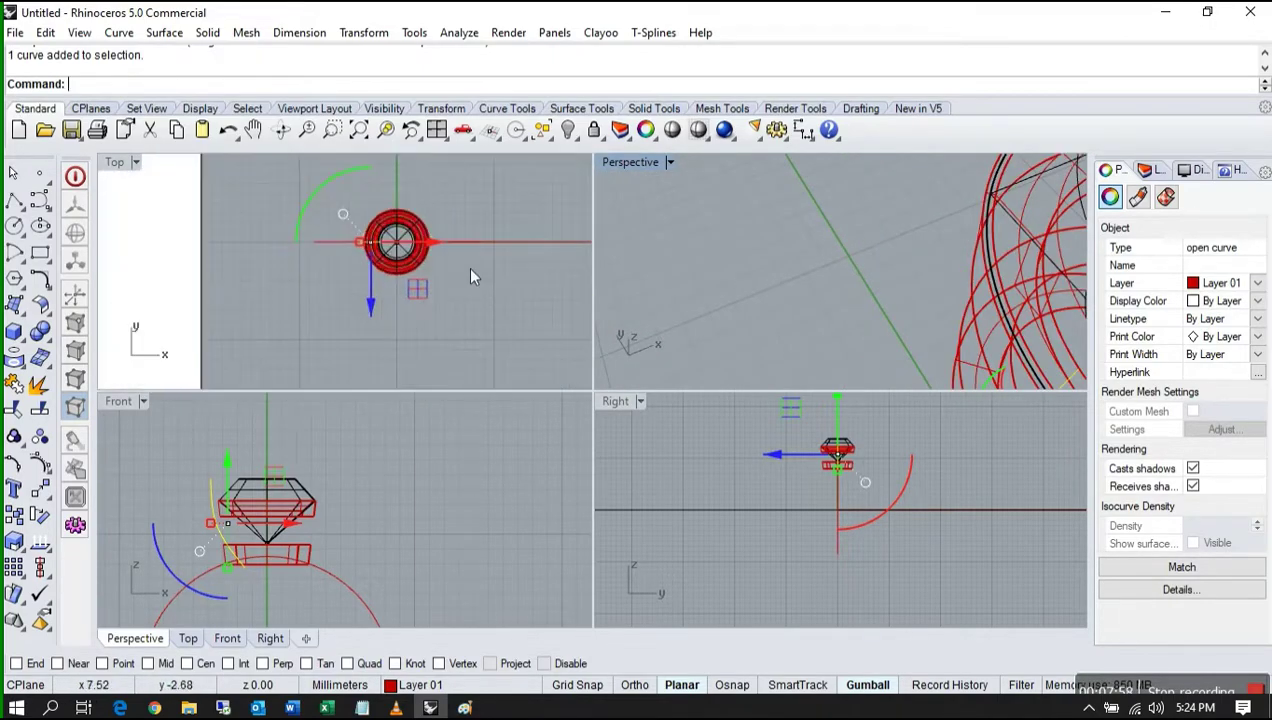
{"action": "scroll", "coordinate": [392, 245], "scroll_direction": "up", "scroll_amount": 4}
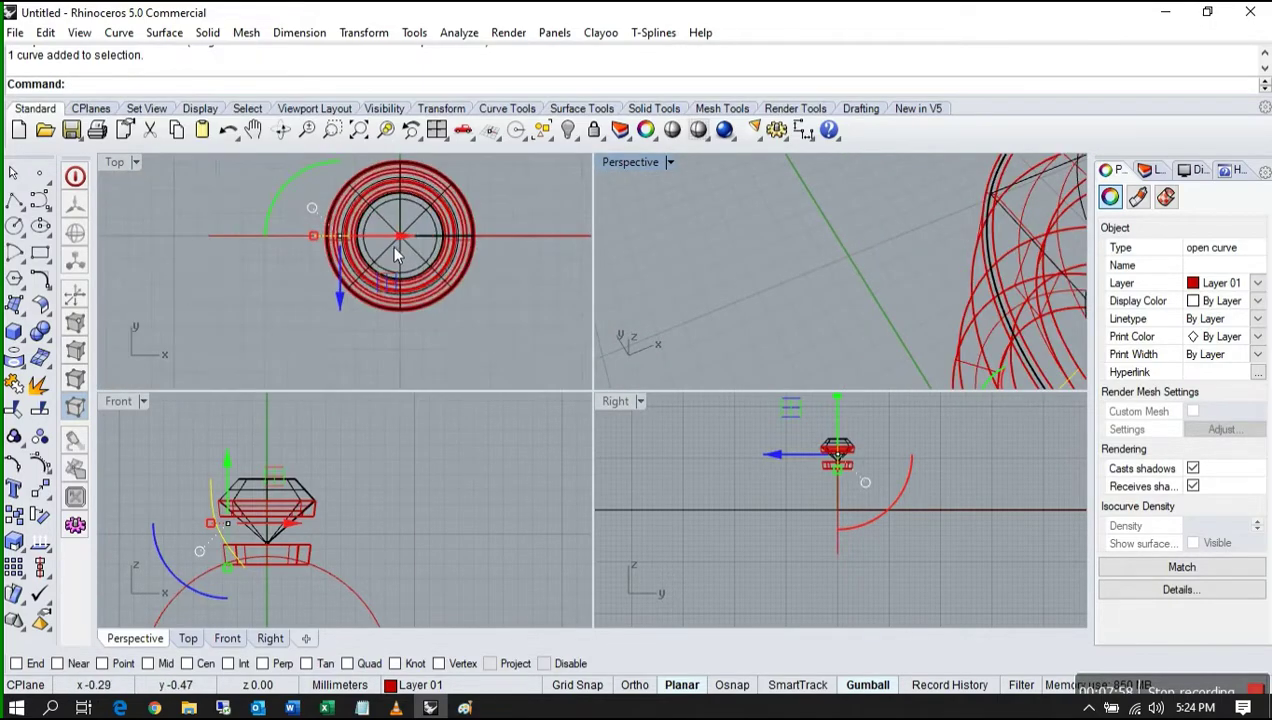
{"action": "left_click", "coordinate": [40, 516]}
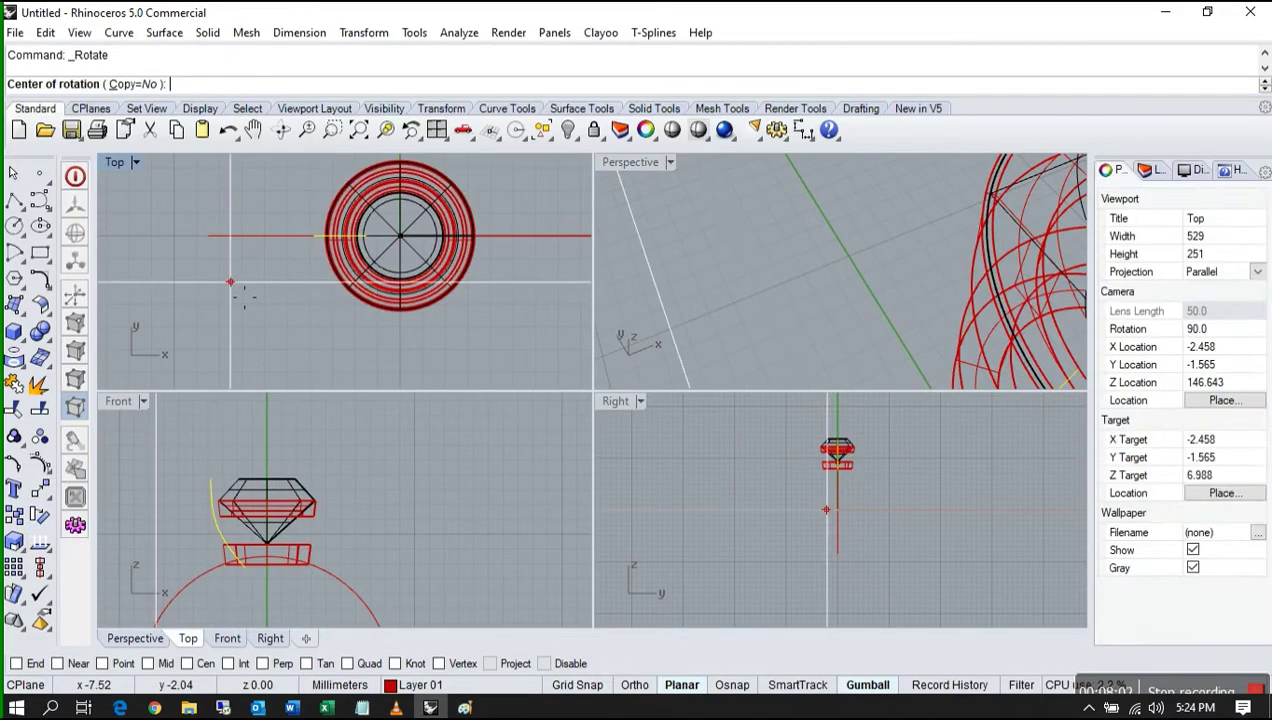
{"action": "key", "text": "Return"}
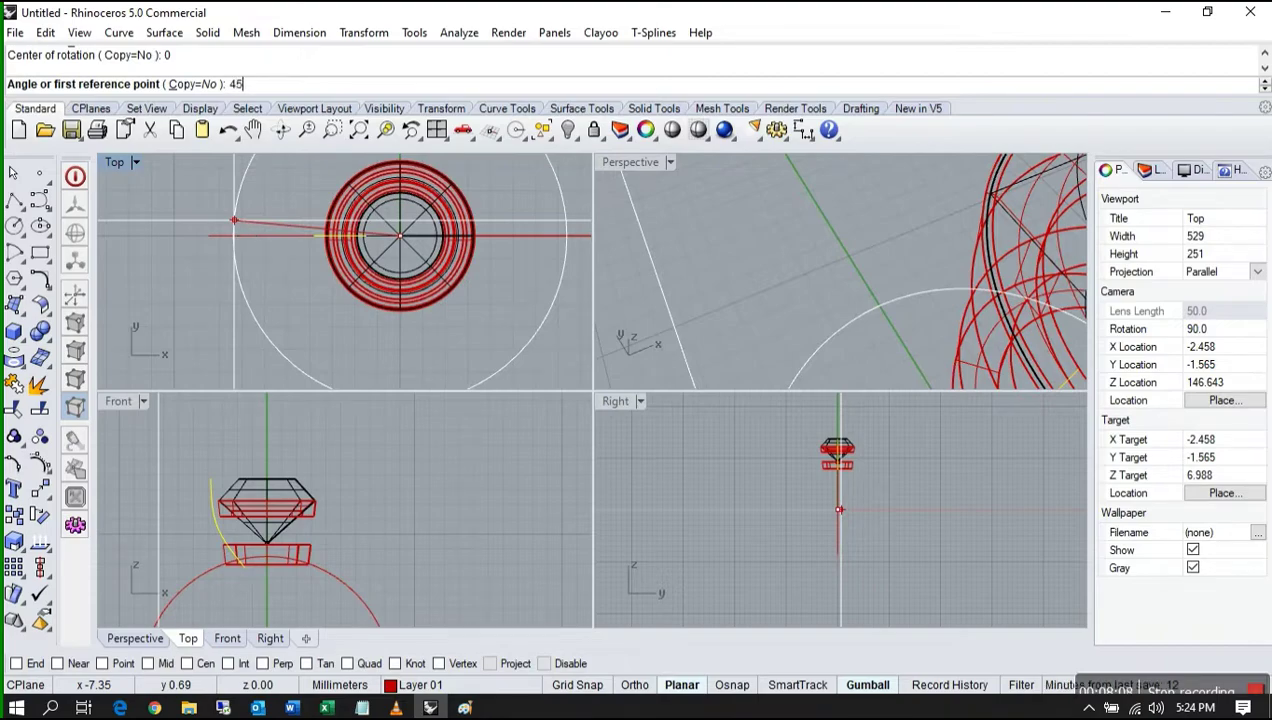
{"action": "key", "text": "Return"}
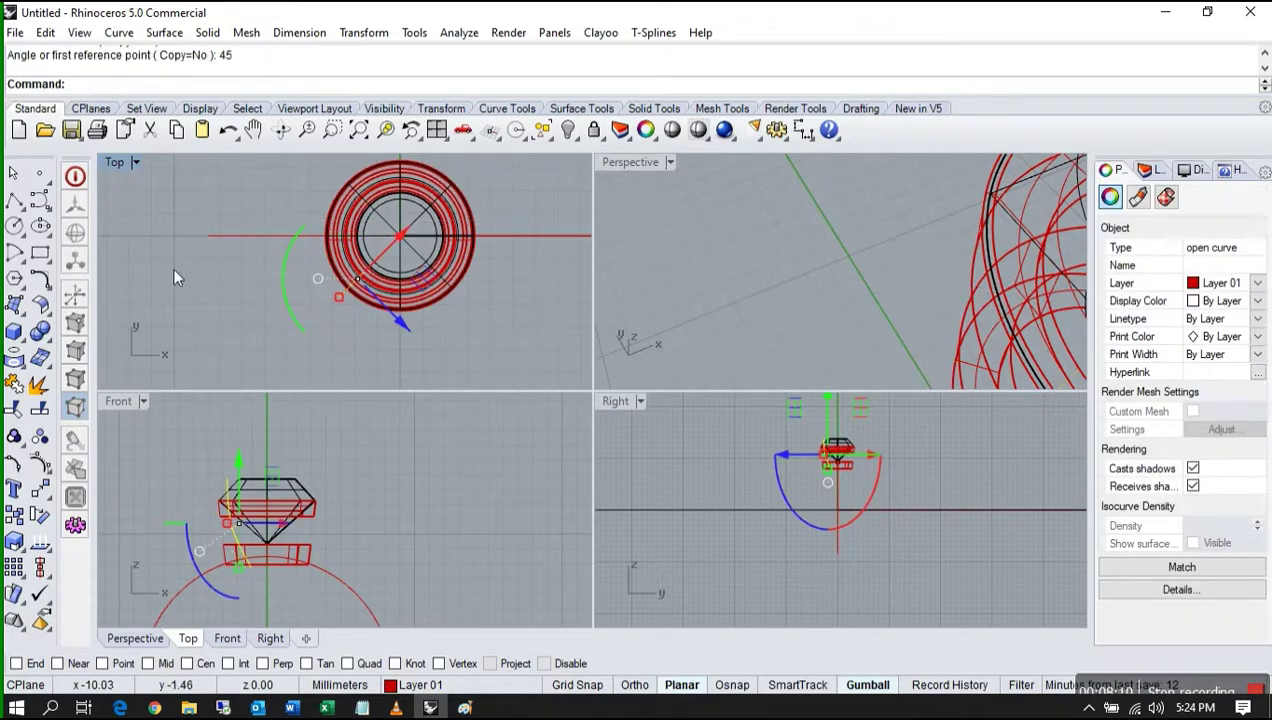
- Create a flat-capped pipe along the prong curve with a 0.45 mm radius at both ends
{"action": "double_click", "coordinate": [620, 160]}
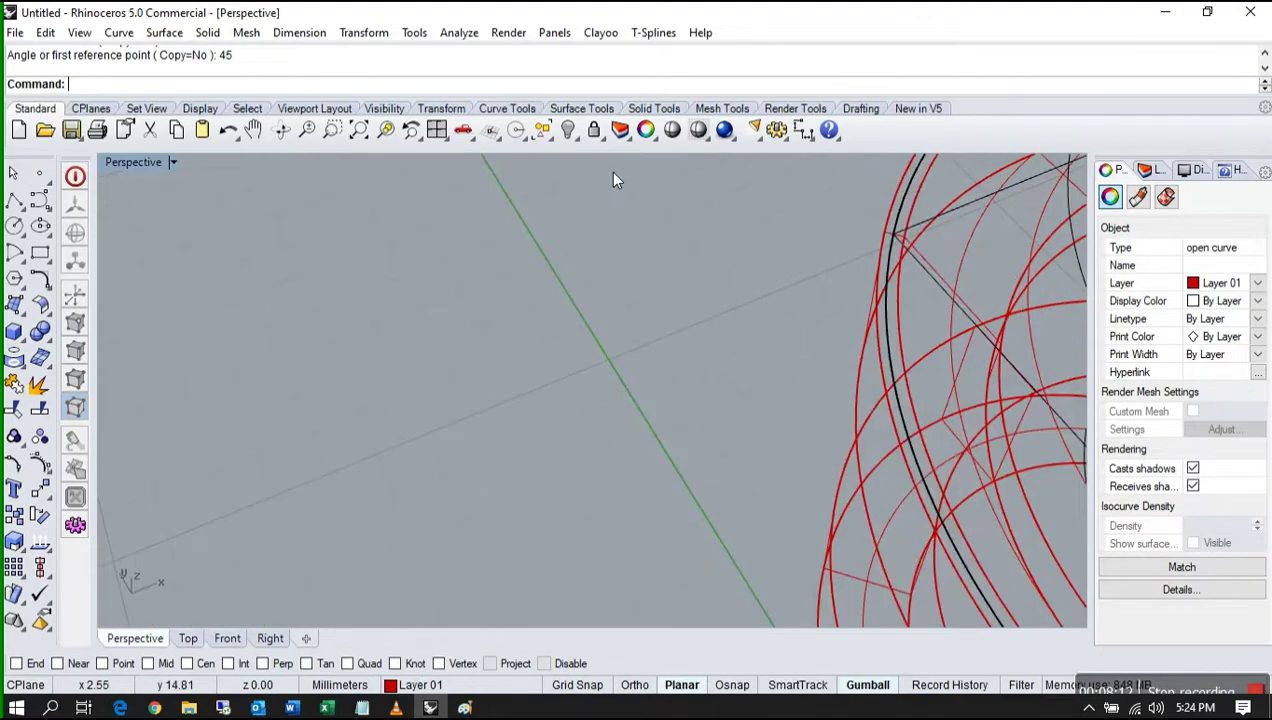
{"action": "scroll", "coordinate": [613, 180], "scroll_direction": "down", "scroll_amount": 12}
{"action": "right_click_drag", "start_coordinate": [630, 260], "coordinate": [622, 330]}
{"action": "scroll", "coordinate": [698, 268], "scroll_direction": "up", "scroll_amount": 3}
{"action": "scroll", "coordinate": [700, 275], "scroll_direction": "up", "scroll_amount": 3}
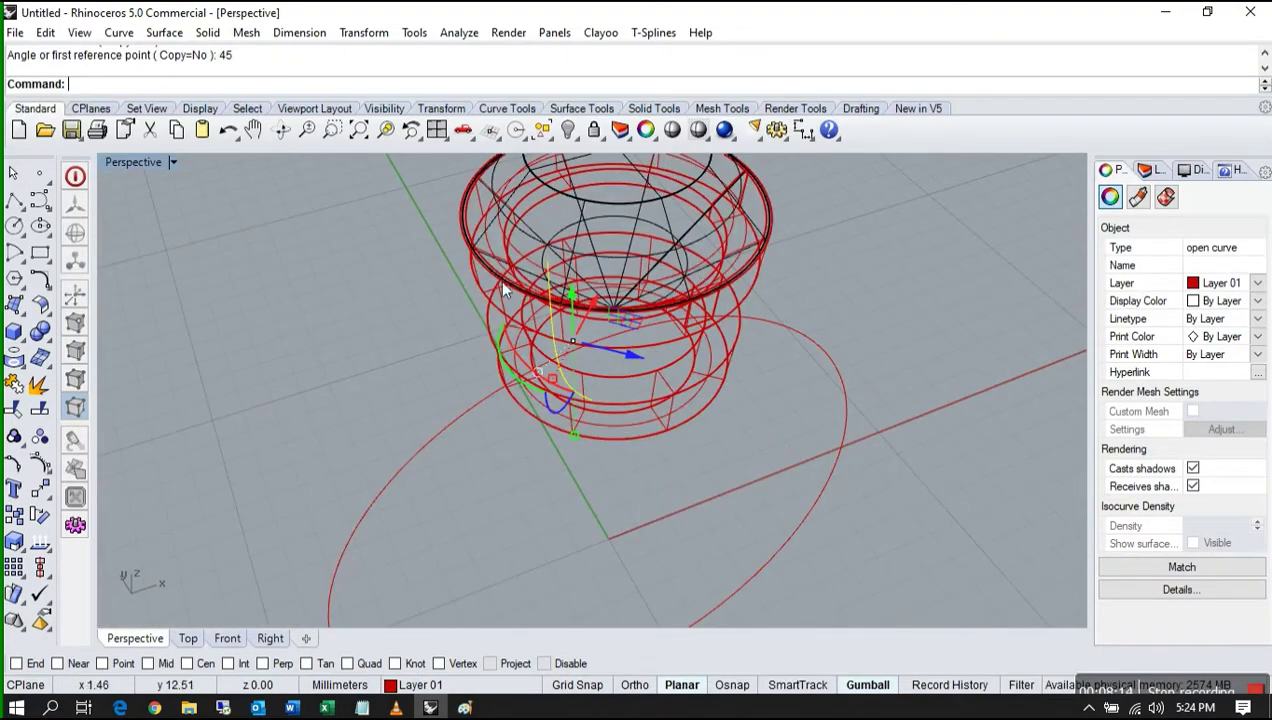
{"action": "left_click", "coordinate": [24, 340]}
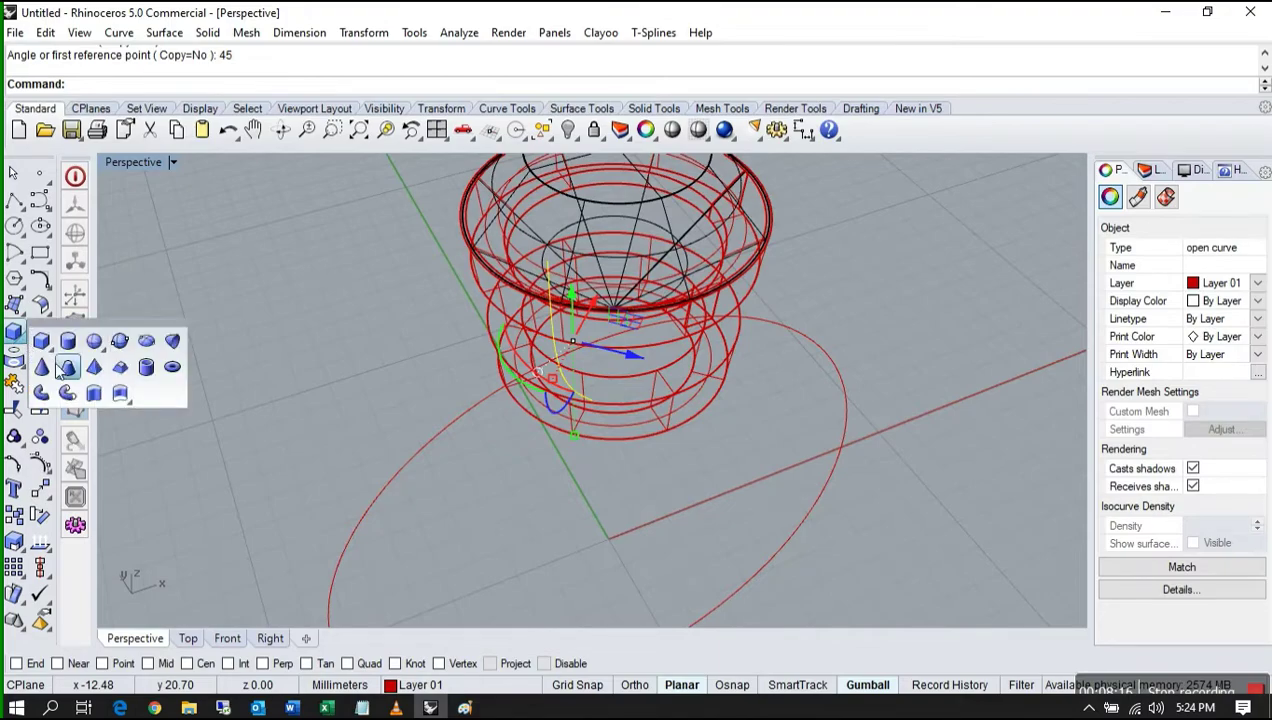
{"action": "left_click", "coordinate": [67, 367]}
{"action": "scroll", "coordinate": [585, 290], "scroll_direction": "up", "scroll_amount": 3}
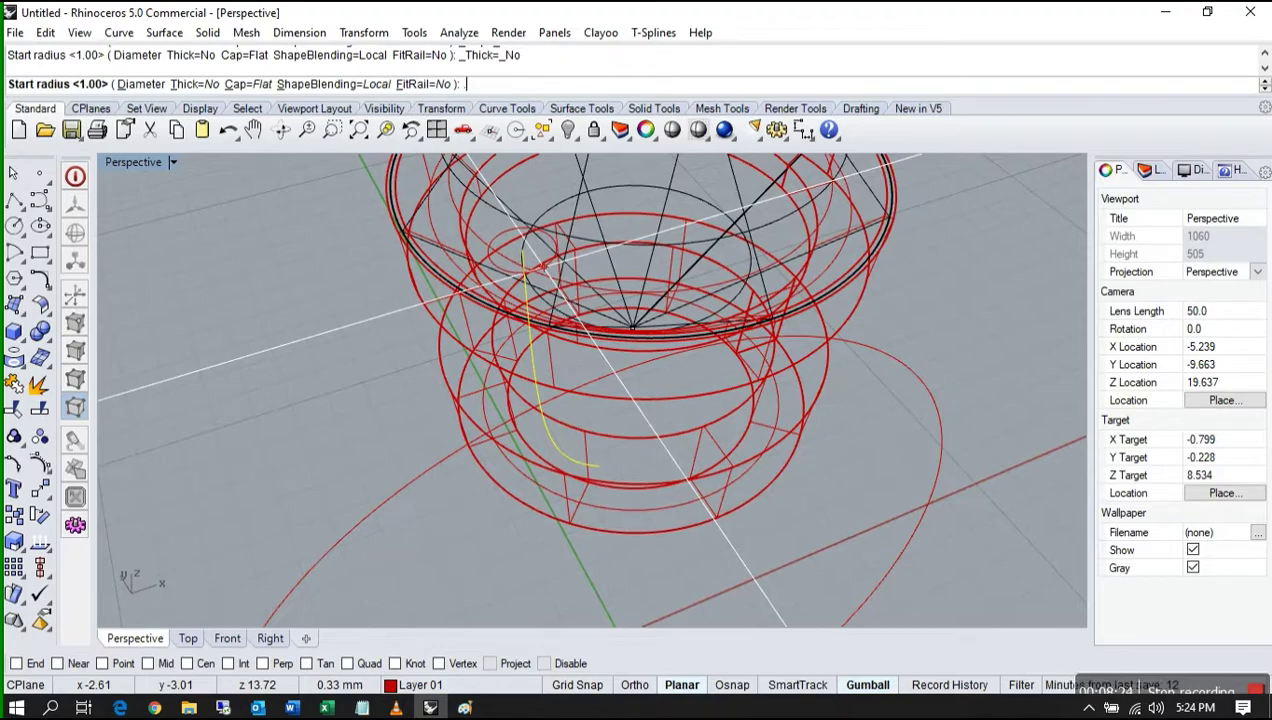
{"action": "type", "text": ".45"}
{"action": "key", "text": "Return"}
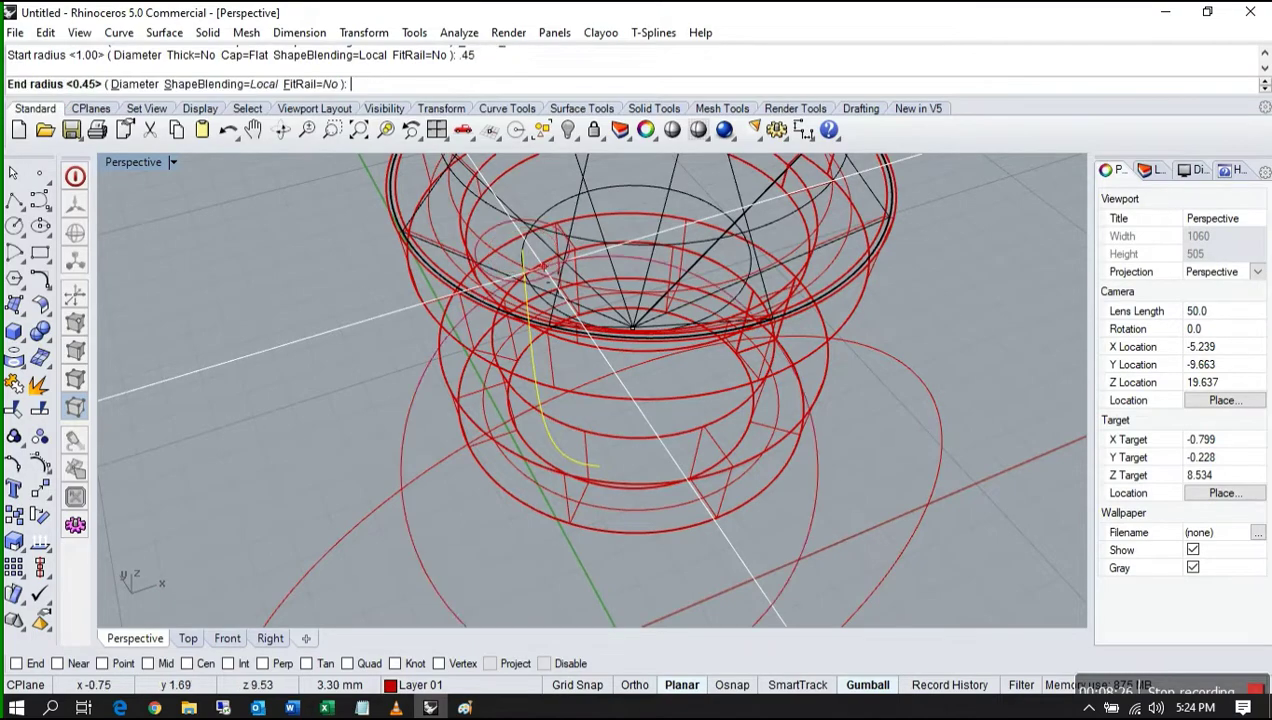
{"action": "key", "text": "Return"}
{"action": "key", "text": "Return"}
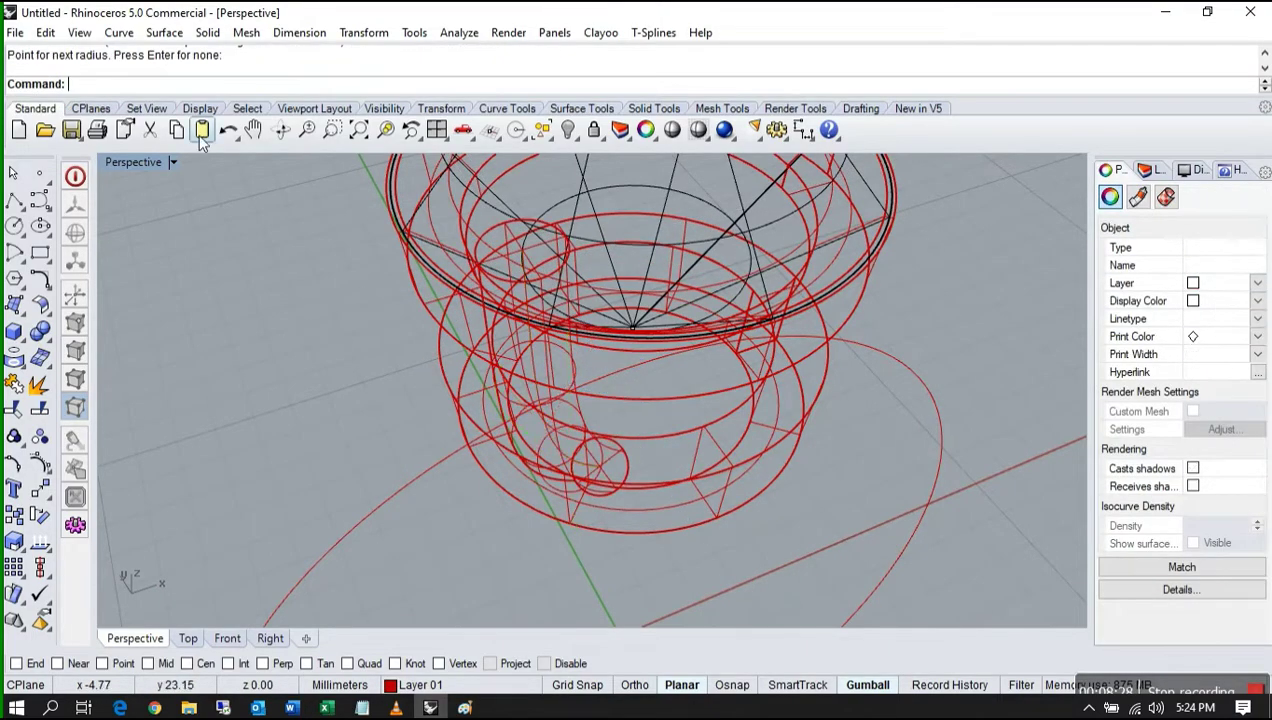
- Nudge the piped prong slightly inward toward the gem in the top view
{"action": "double_click", "coordinate": [145, 160]}
{"action": "right_click_drag", "start_coordinate": [760, 250], "coordinate": [809, 204]}
{"action": "left_click", "coordinate": [699, 131]}
{"action": "mouse_move", "coordinate": [690, 320]}
{"action": "right_mouse_down"}
{"action": "mouse_move", "coordinate": [674, 348]}
{"action": "mouse_move", "coordinate": [720, 271]}
{"action": "right_mouse_up"}
{"action": "left_click", "coordinate": [720, 271]}
{"action": "scroll", "coordinate": [358, 280], "scroll_direction": "up", "scroll_amount": 5}
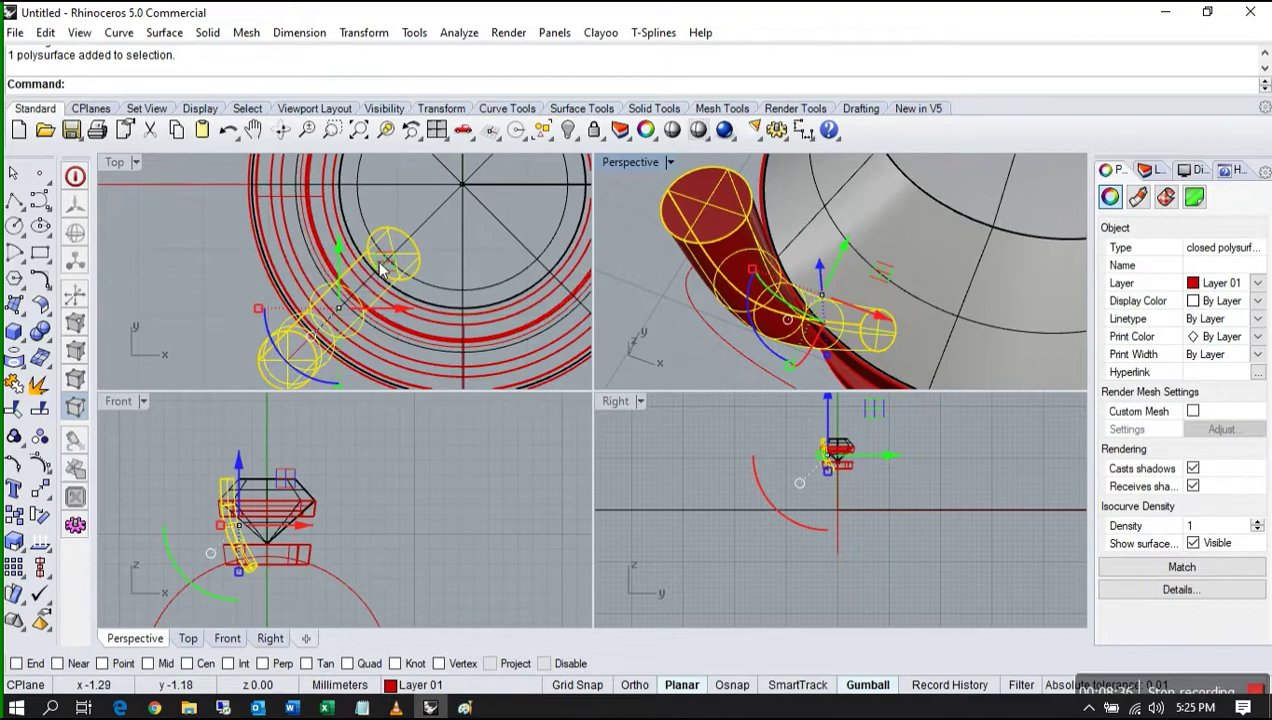
{"action": "left_click_drag", "start_coordinate": [383, 265], "coordinate": [384, 260]}
{"action": "left_click", "coordinate": [166, 246]}
{"action": "scroll", "coordinate": [279, 270], "scroll_direction": "down", "scroll_amount": 6}
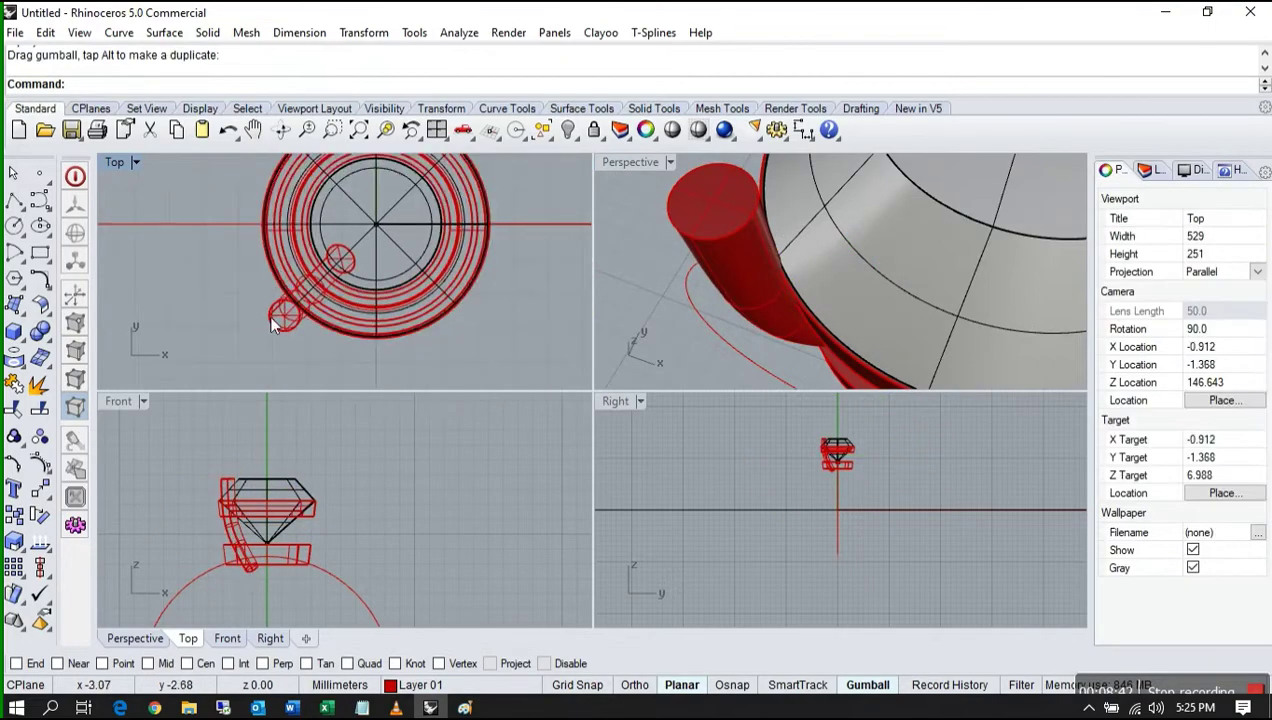
- Mirror a copy of the prong across the vertical axis through the origin in the top view
{"action": "left_click", "coordinate": [272, 312]}
{"action": "scroll", "coordinate": [276, 316], "scroll_direction": "down", "scroll_amount": 2}
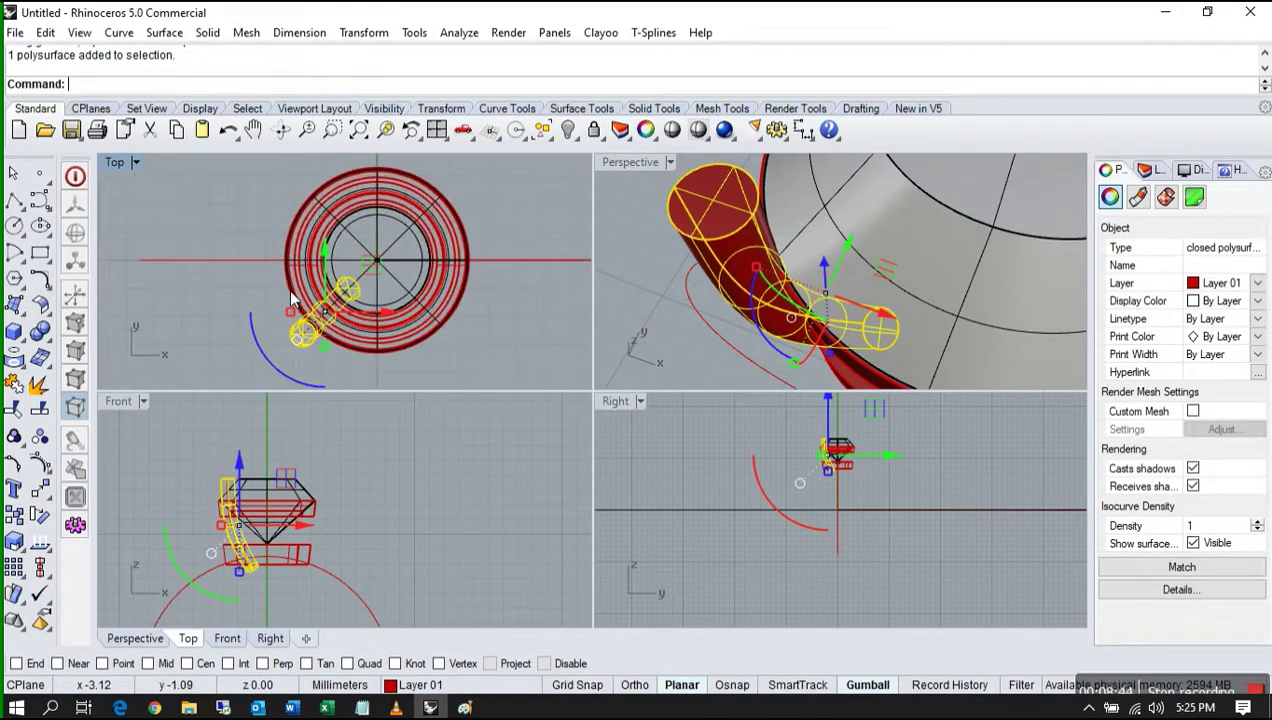
{"action": "left_click", "coordinate": [50, 496]}
{"action": "left_click", "coordinate": [197, 500]}
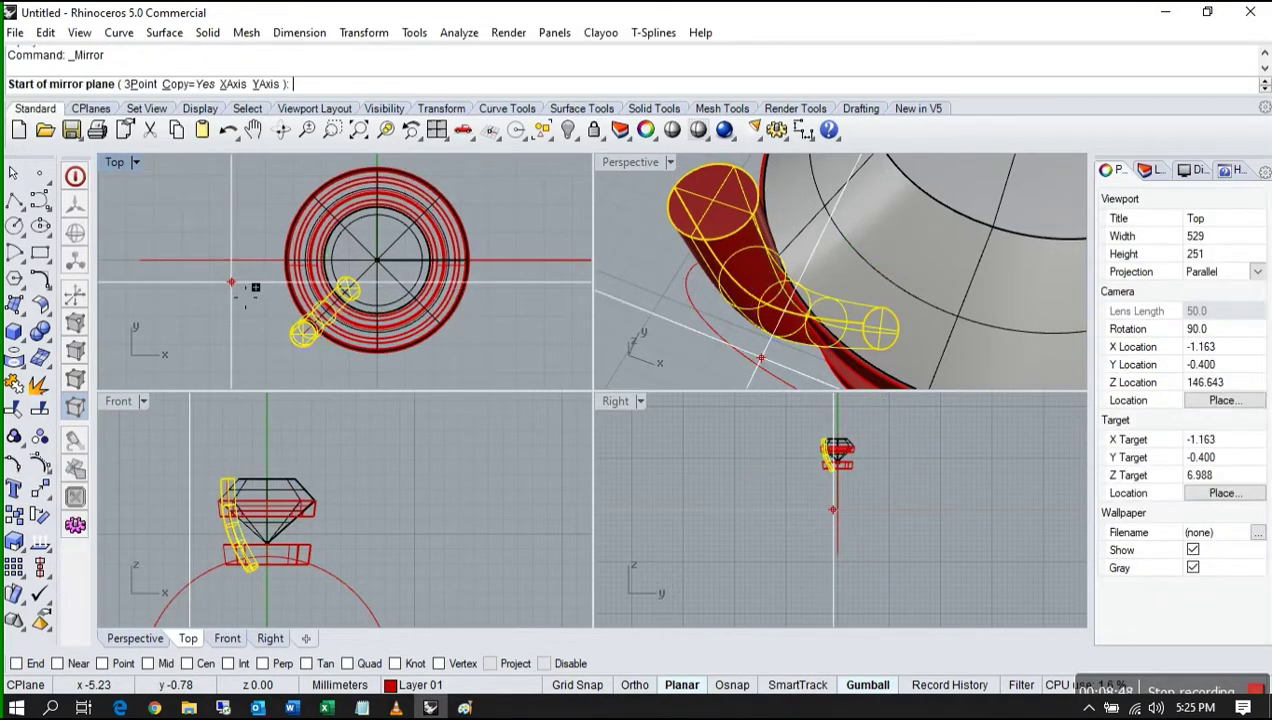
{"action": "type", "text": "0"}
{"action": "key", "text": "Return"}
{"action": "left_click", "coordinate": [434, 374], "text": "shift"}
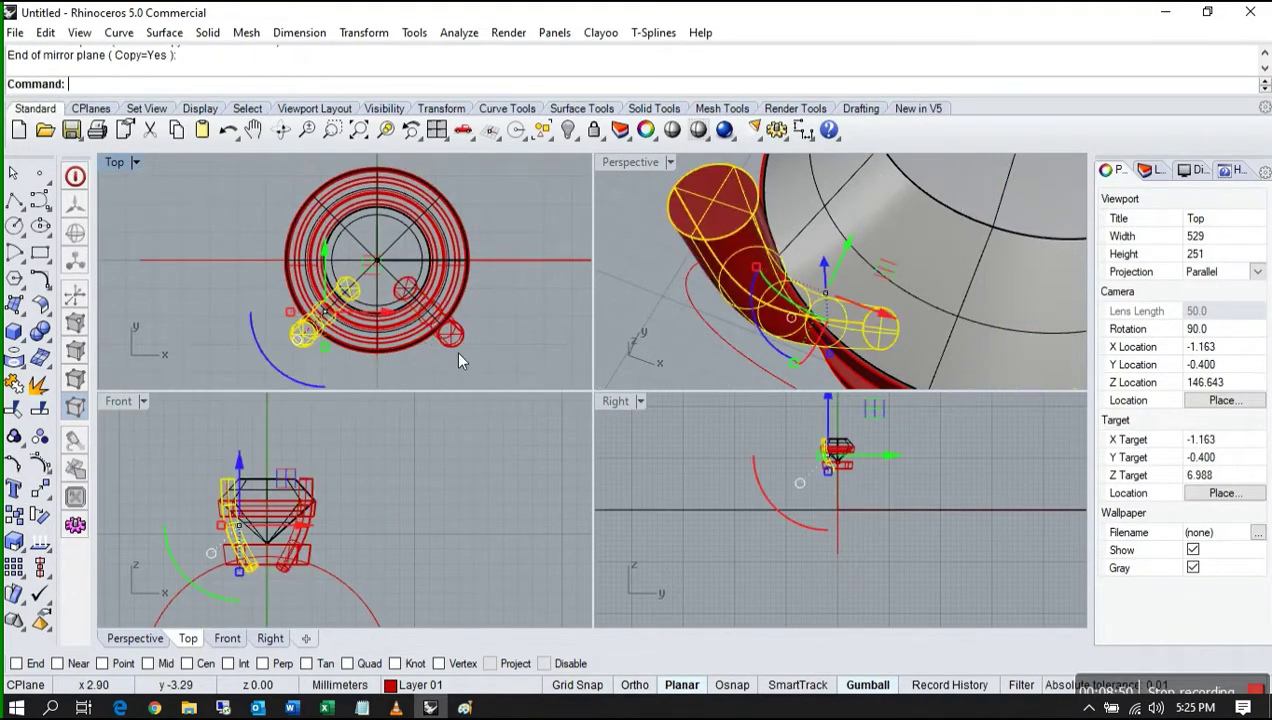
- Mirror copies of both prongs across the horizontal axis through the origin, making four prongs around the gem
{"action": "left_click", "coordinate": [456, 349], "text": "shift"}
{"action": "right_click", "coordinate": [546, 280]}
{"action": "type", "text": "0"}
{"action": "key", "text": "Return"}
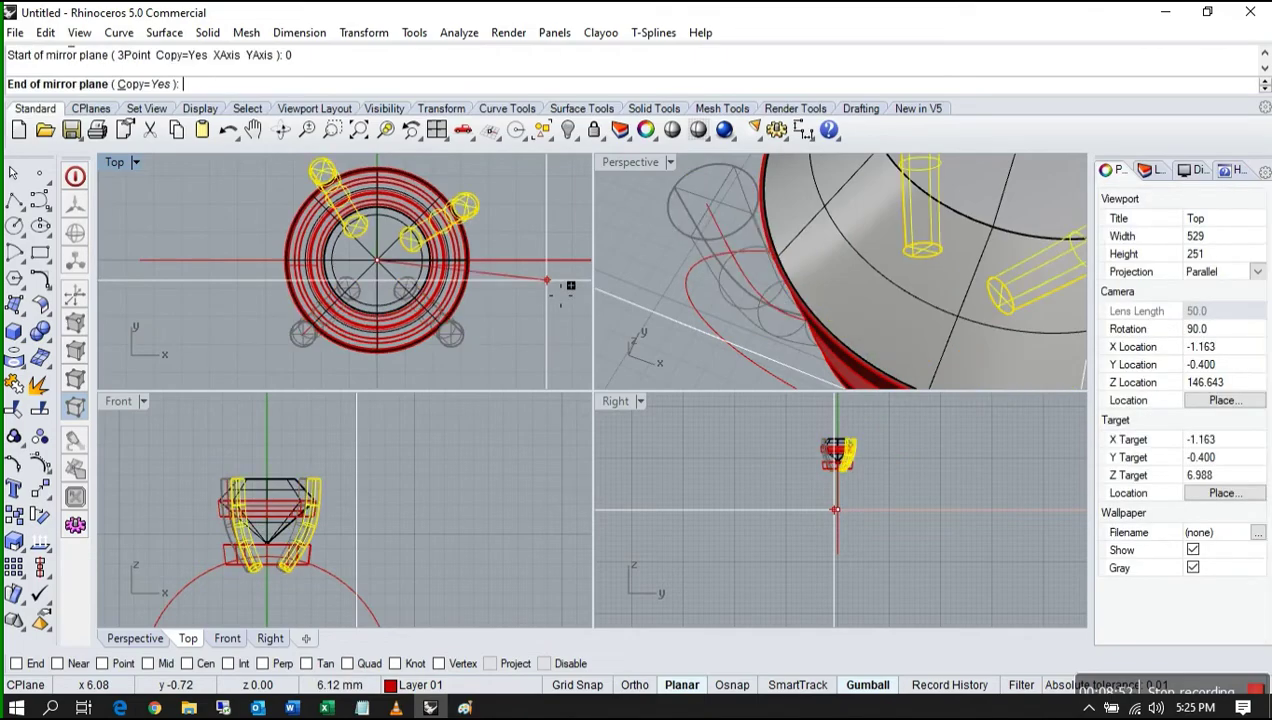
{"action": "left_click", "coordinate": [571, 272]}
{"action": "left_click", "coordinate": [489, 299]}
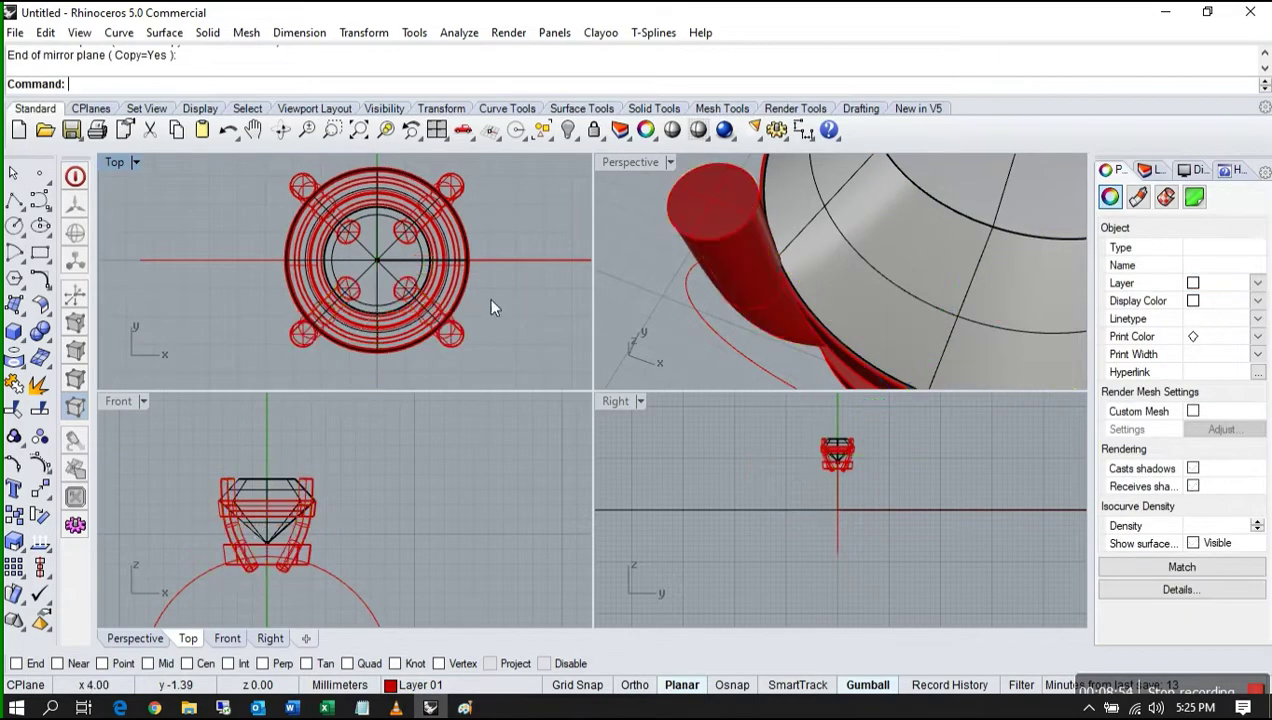
- Delete the lower ring of the setting from between the prong ends
{"action": "scroll", "coordinate": [926, 320], "scroll_direction": "down", "scroll_amount": 6}
{"action": "right_click_drag", "start_coordinate": [926, 343], "coordinate": [1032, 220]}
{"action": "scroll", "coordinate": [911, 235], "scroll_direction": "down", "scroll_amount": 6}
{"action": "scroll", "coordinate": [951, 273], "scroll_direction": "up", "scroll_amount": 5}
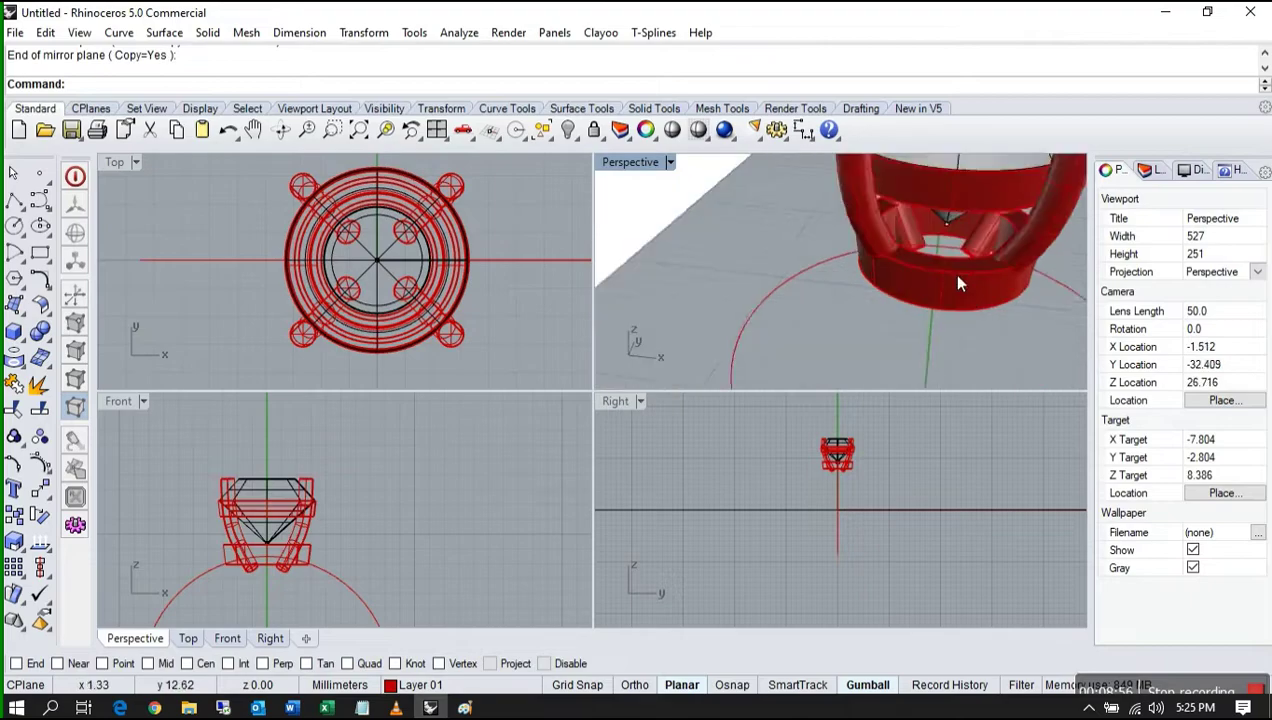
{"action": "left_click", "coordinate": [938, 285]}
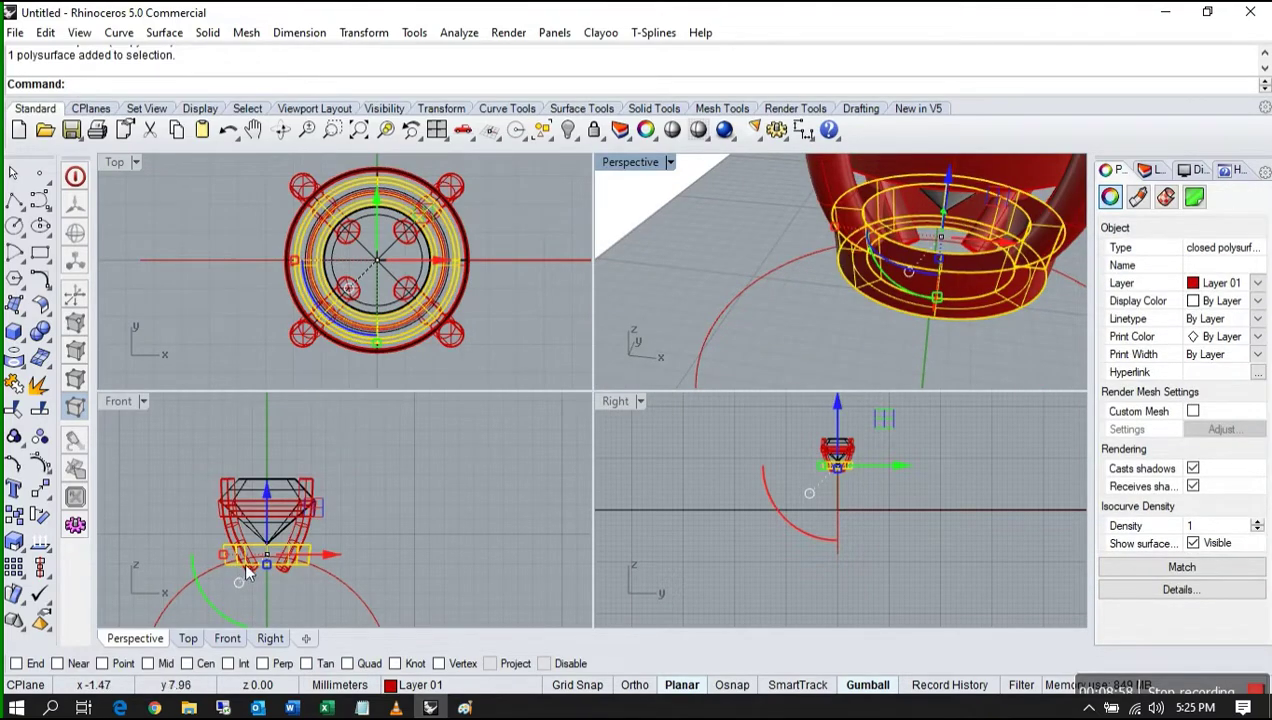
{"action": "scroll", "coordinate": [226, 552], "scroll_direction": "up", "scroll_amount": 3}
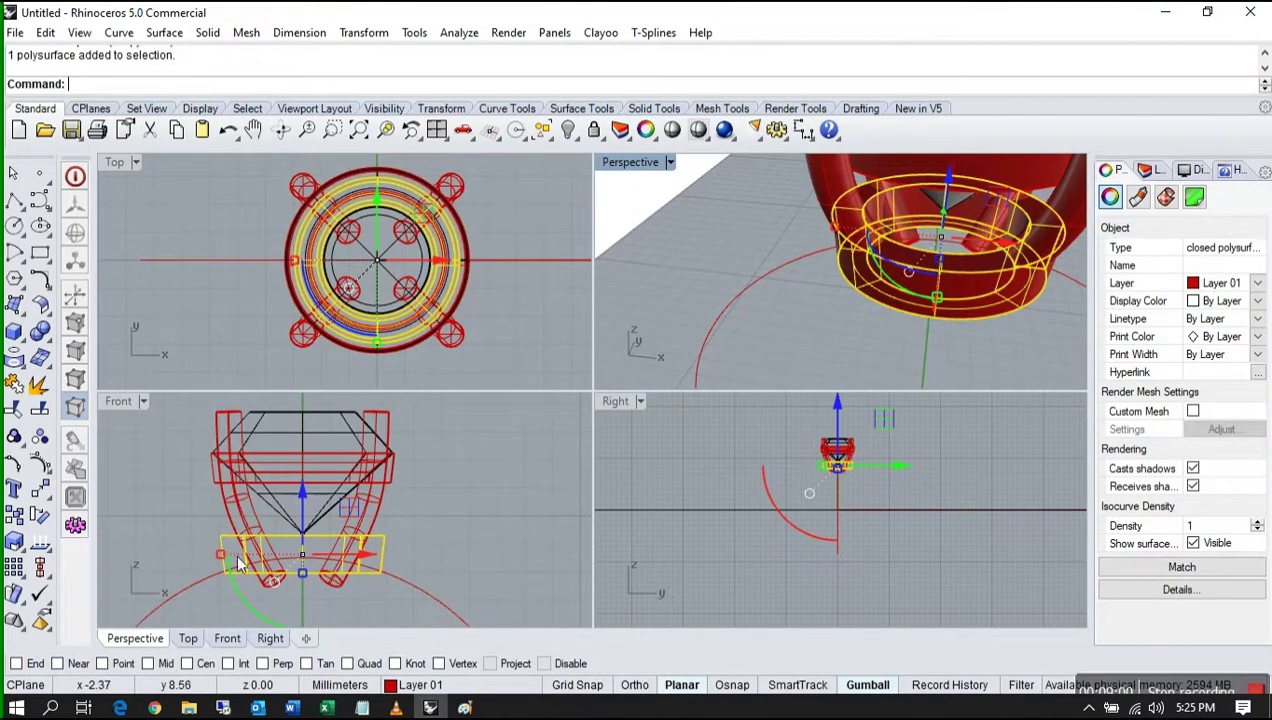
{"action": "scroll", "coordinate": [868, 306], "scroll_direction": "down", "scroll_amount": 5}
{"action": "right_click_drag", "start_coordinate": [801, 306], "coordinate": [858, 290]}
{"action": "scroll", "coordinate": [868, 282], "scroll_direction": "up", "scroll_amount": 6}
{"action": "scroll", "coordinate": [880, 264], "scroll_direction": "down", "scroll_amount": 2}
{"action": "key", "text": "Delete"}
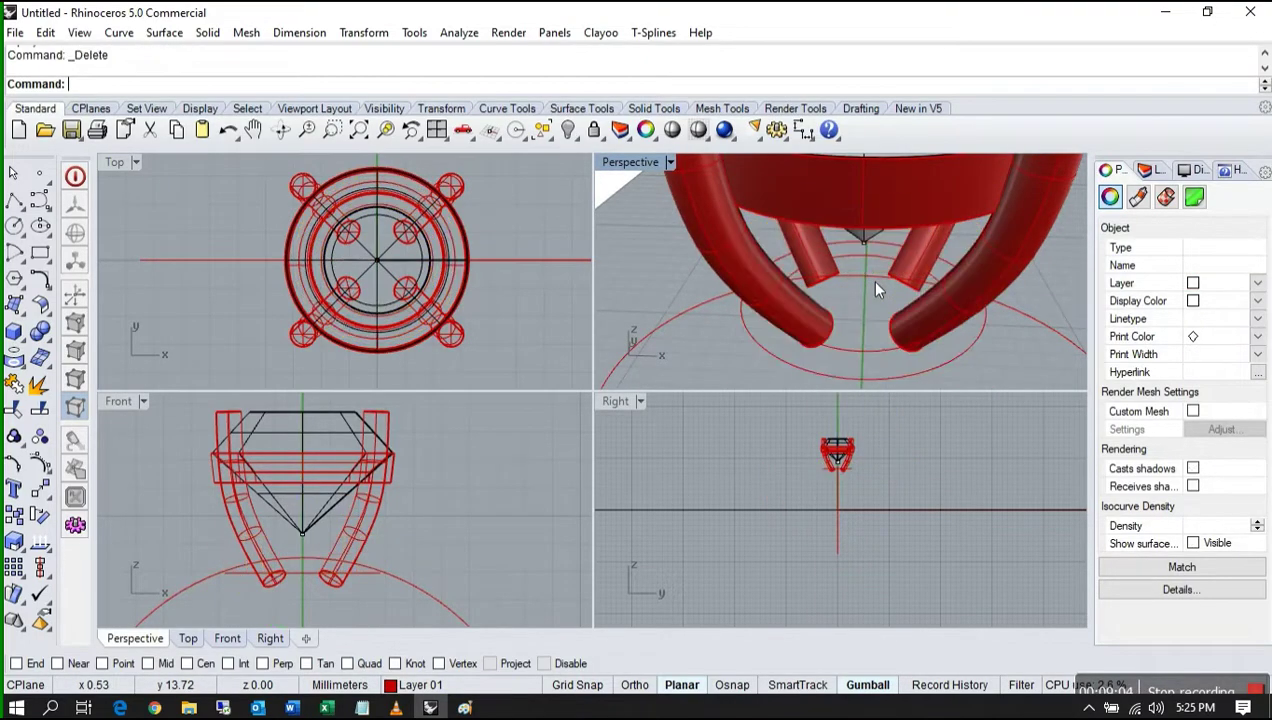
- Move the remaining upper ring straight down in the front view so it sits just below the gem's girdle, following the reference picture
{"action": "scroll", "coordinate": [866, 276], "scroll_direction": "down", "scroll_amount": 3}
{"action": "right_click_drag", "start_coordinate": [862, 273], "coordinate": [920, 232]}
{"action": "scroll", "coordinate": [865, 232], "scroll_direction": "up", "scroll_amount": 3}
{"action": "left_click", "coordinate": [865, 232]}
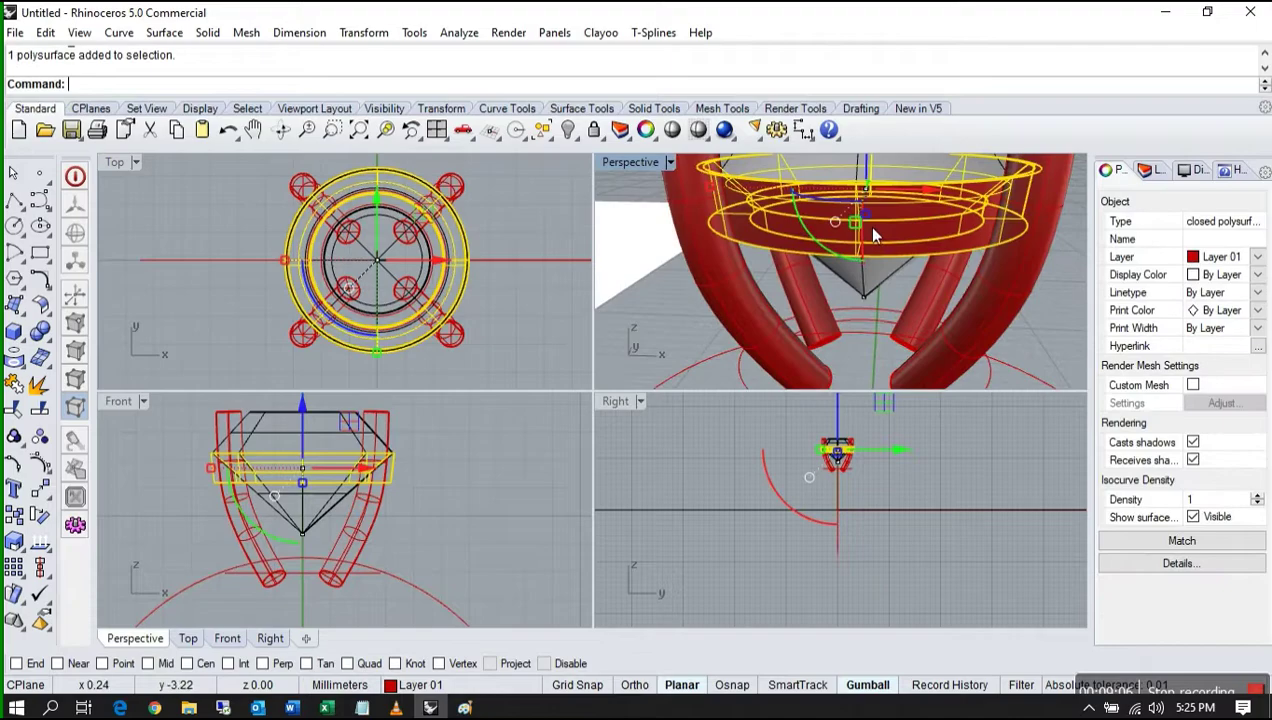
{"action": "scroll", "coordinate": [240, 465], "scroll_direction": "up", "scroll_amount": 2}
{"action": "right_click_drag", "start_coordinate": [280, 456], "coordinate": [260, 500]}
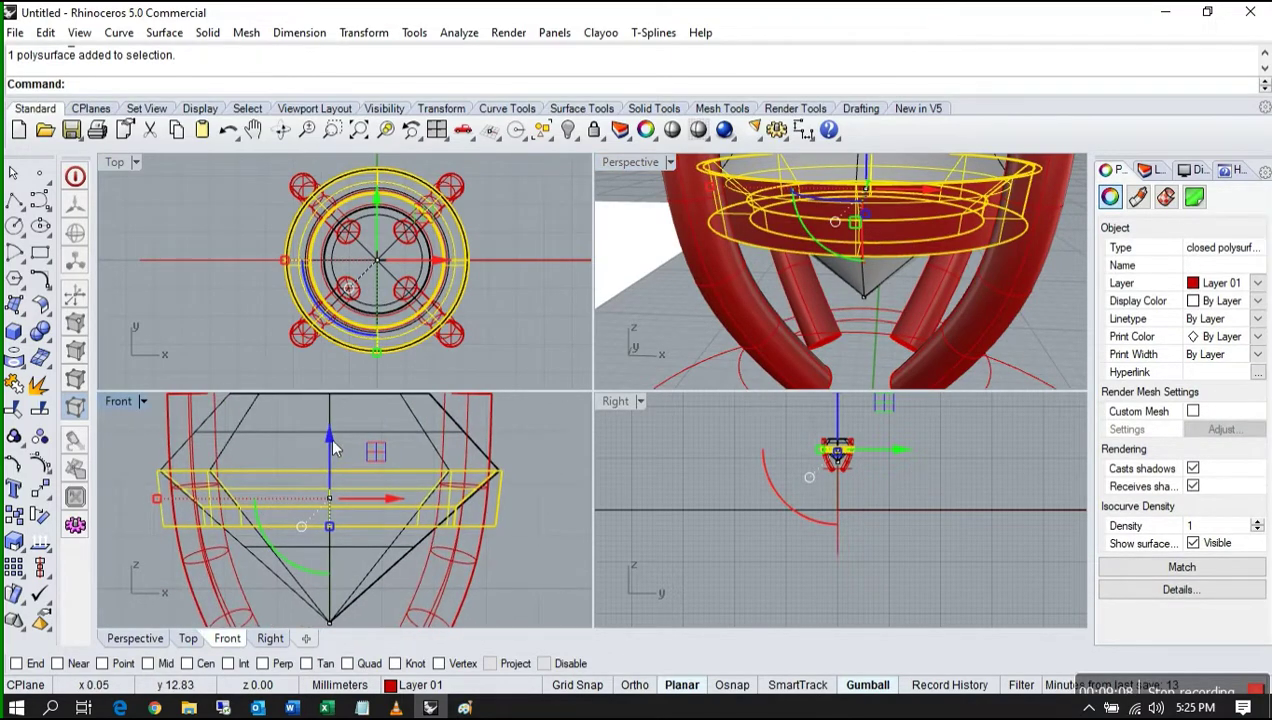
{"action": "scroll", "coordinate": [410, 285], "scroll_direction": "down", "scroll_amount": 8}
{"action": "right_click_drag", "start_coordinate": [205, 245], "coordinate": [235, 352]}
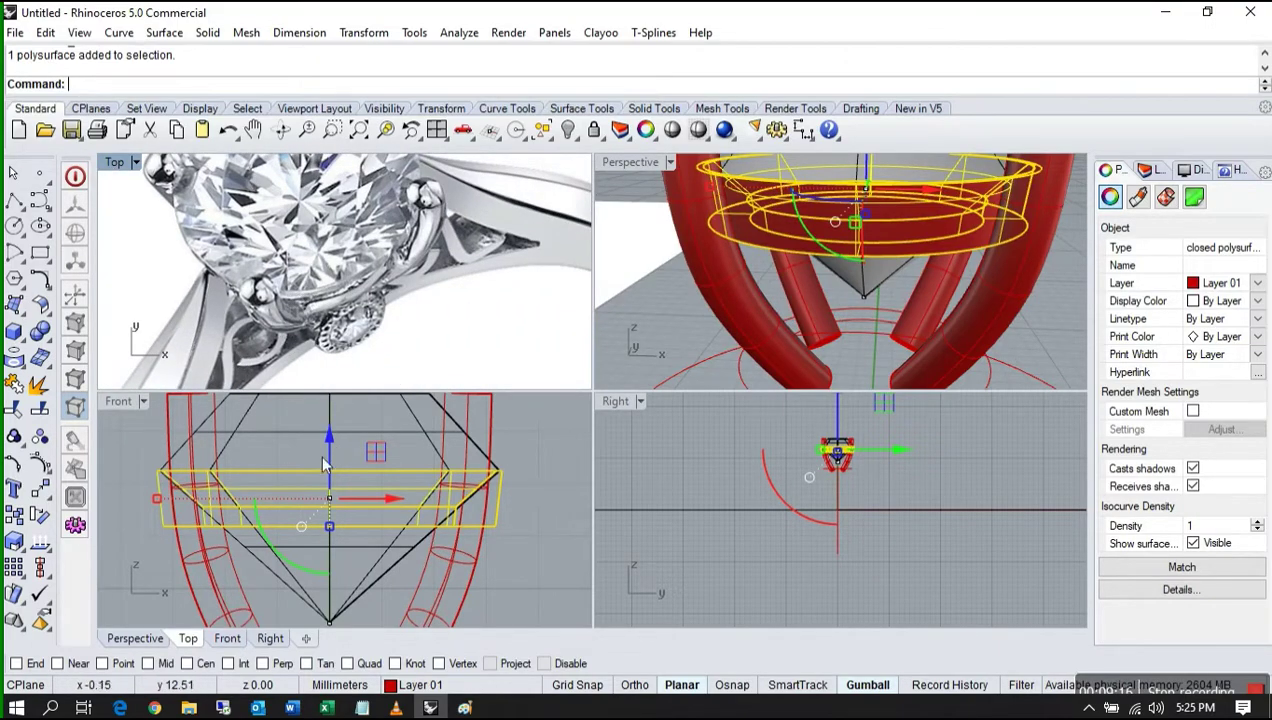
{"action": "left_click_drag", "start_coordinate": [326, 429], "coordinate": [330, 462]}
{"action": "left_click", "coordinate": [530, 436]}
{"action": "scroll", "coordinate": [812, 280], "scroll_direction": "down", "scroll_amount": 8}
{"action": "right_click_drag", "start_coordinate": [810, 281], "coordinate": [900, 370]}
{"action": "scroll", "coordinate": [303, 486], "scroll_direction": "down", "scroll_amount": 3}
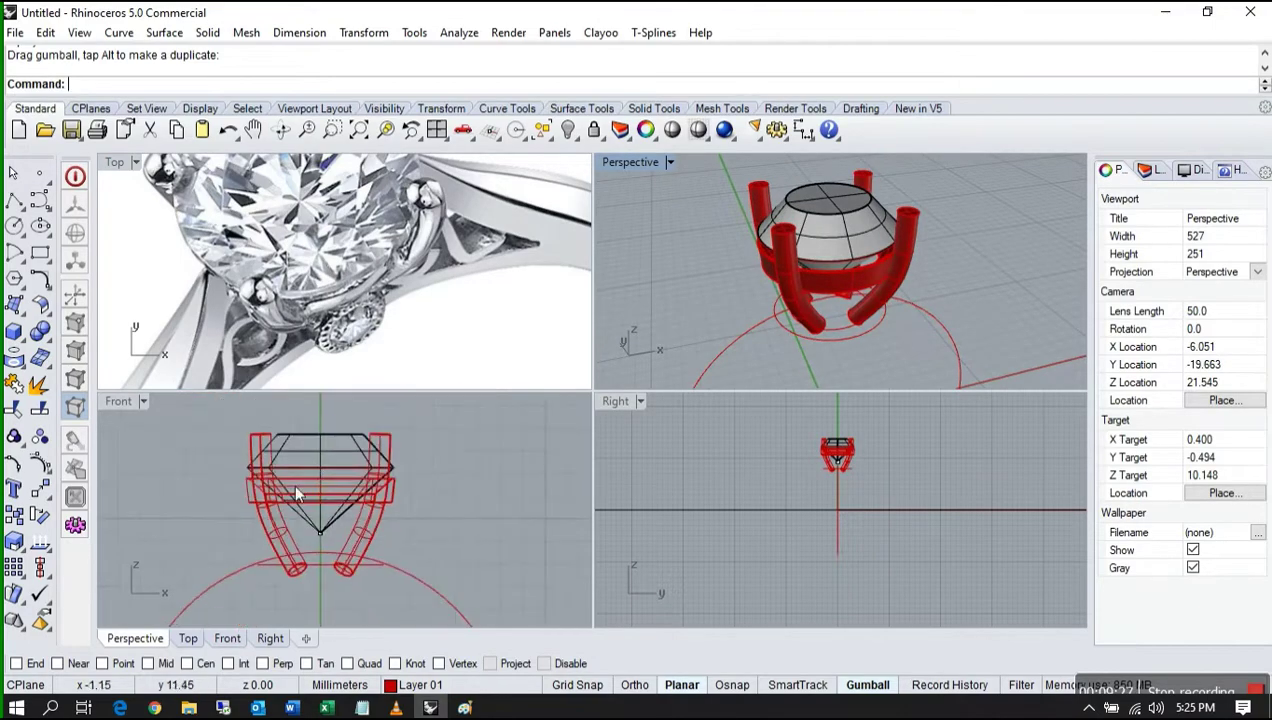
- Place a copy of the gem beside the prong setting, moved straight along the X axis in the top view
{"action": "left_click", "coordinate": [316, 434]}
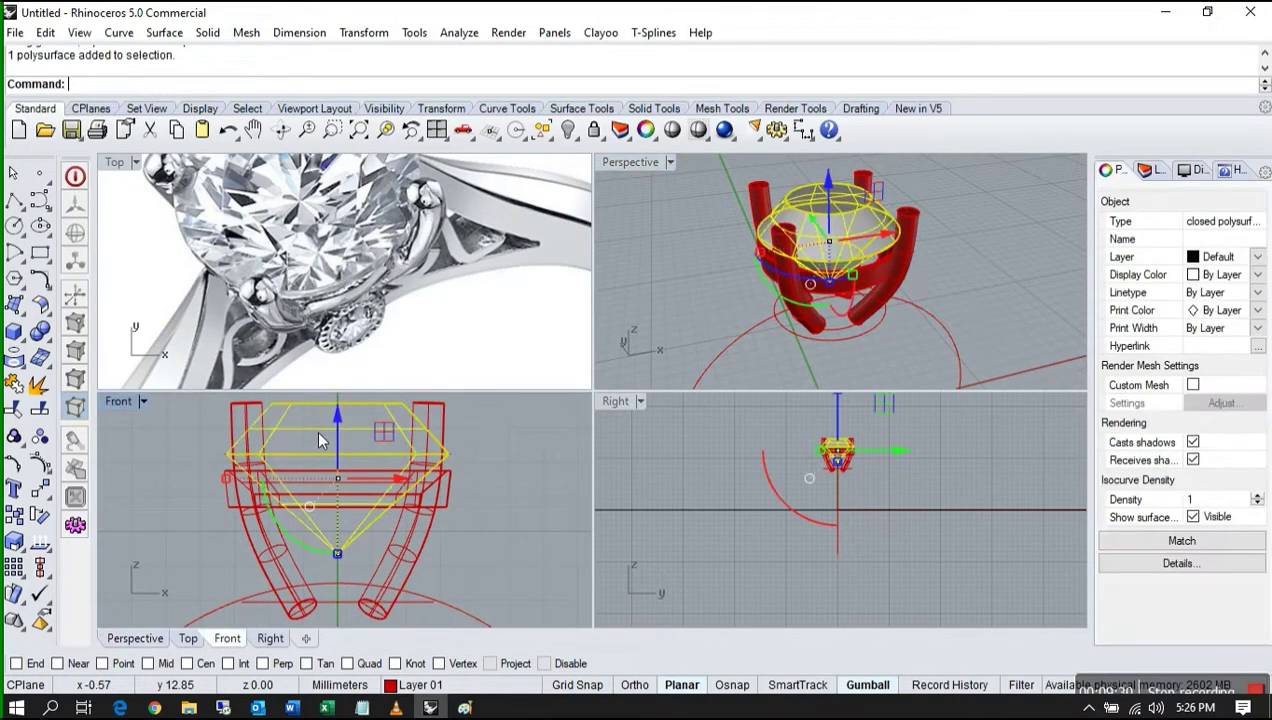
{"action": "double_click", "coordinate": [118, 403]}
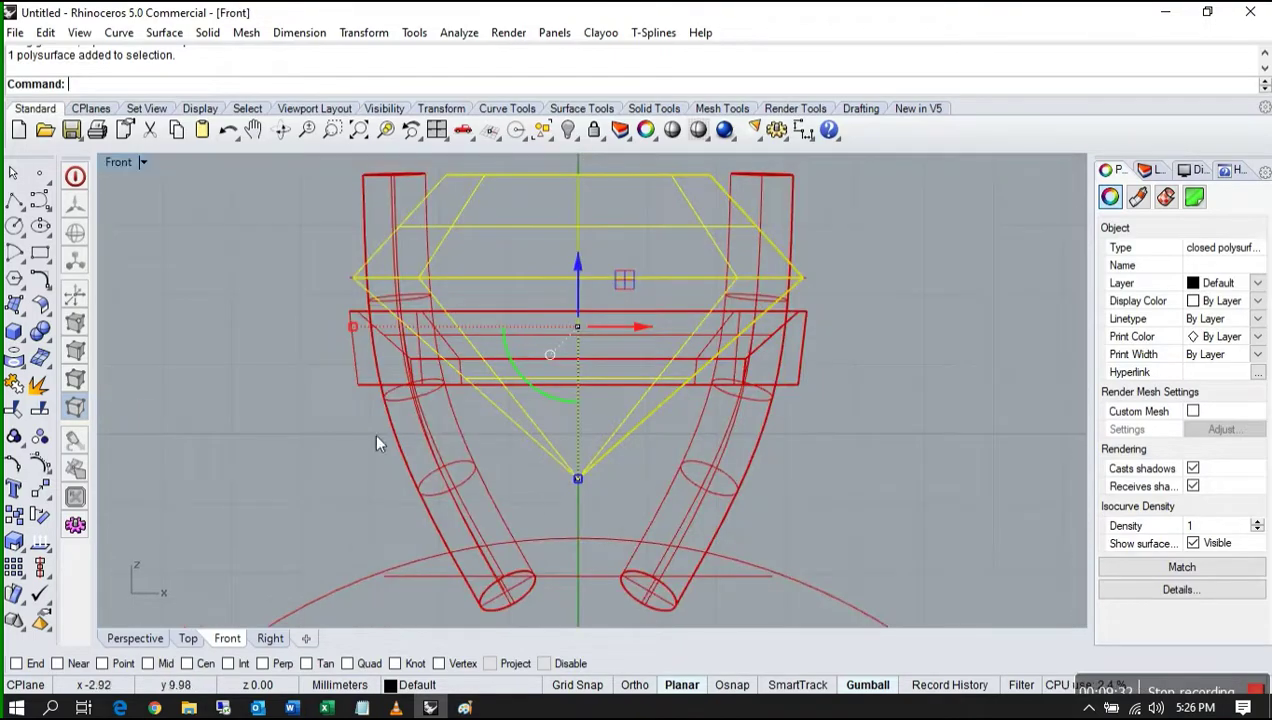
{"action": "double_click", "coordinate": [123, 166]}
{"action": "scroll", "coordinate": [373, 284], "scroll_direction": "down", "scroll_amount": 4}
{"action": "scroll", "coordinate": [350, 270], "scroll_direction": "up", "scroll_amount": 4}
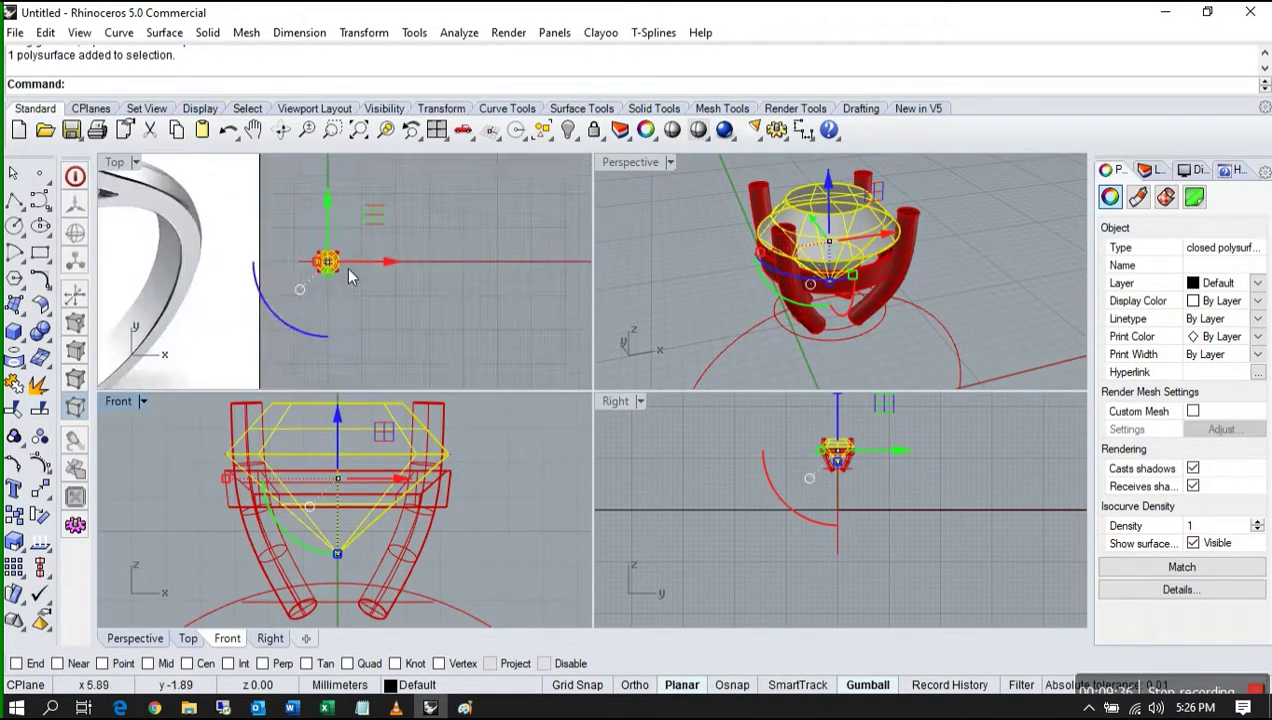
{"action": "scroll", "coordinate": [346, 266], "scroll_direction": "up", "scroll_amount": 5}
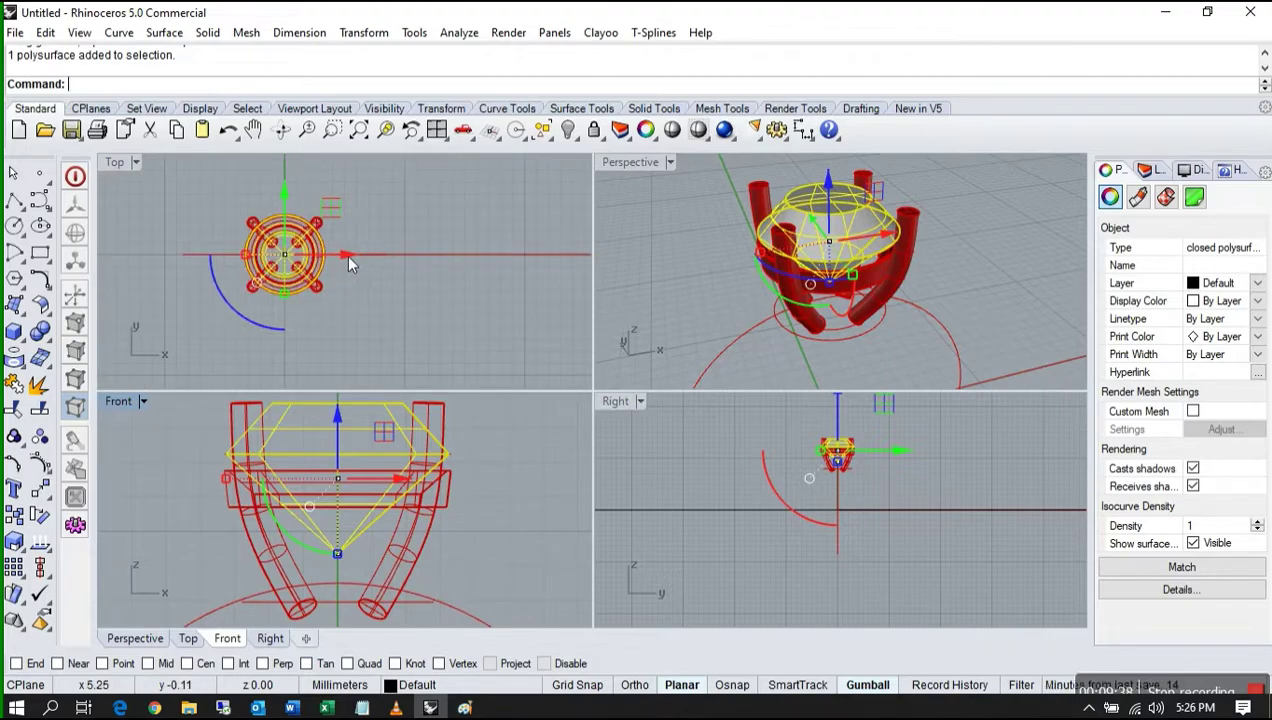
{"action": "left_click_drag", "start_coordinate": [342, 260], "coordinate": [503, 276]}
{"action": "left_click", "coordinate": [470, 338]}
{"action": "scroll", "coordinate": [368, 490], "scroll_direction": "down", "scroll_amount": 3}
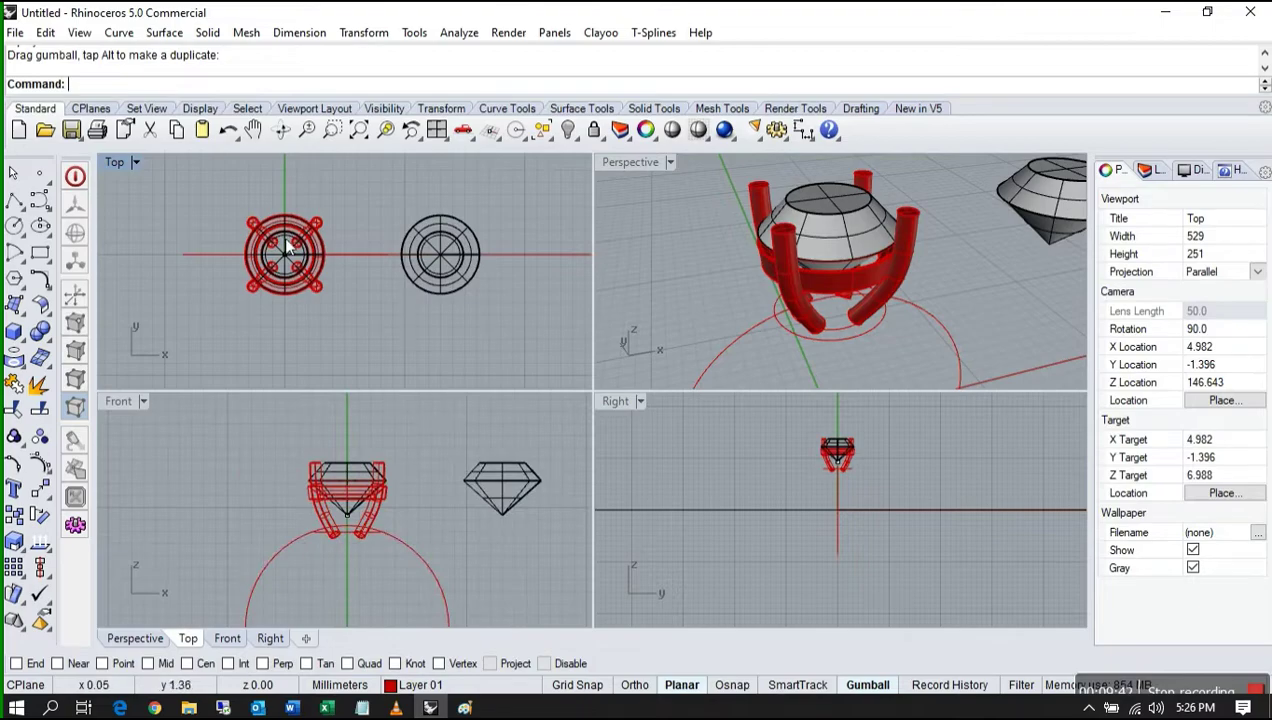
- Examine the ring in the reference picture and compare it with the prong setting and the copied gem in the top view
{"action": "right_click_drag", "start_coordinate": [268, 258], "coordinate": [273, 250]}
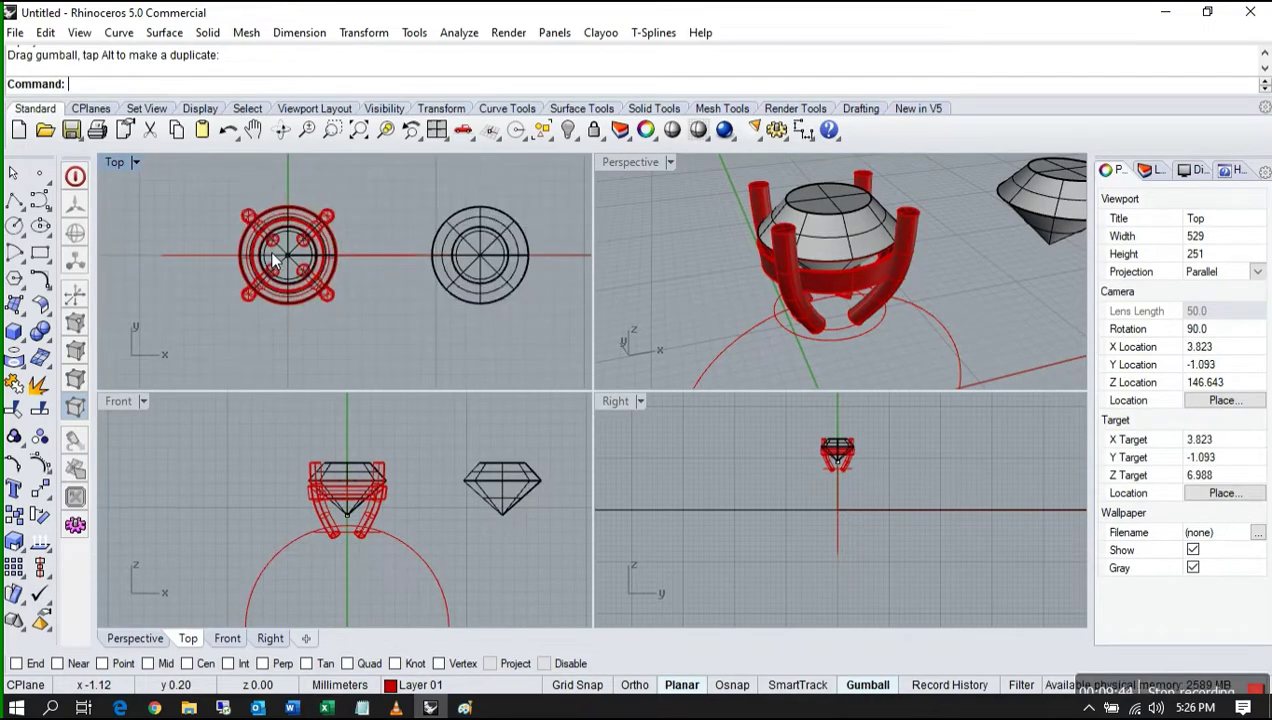
{"action": "right_click_drag", "start_coordinate": [424, 227], "coordinate": [320, 251]}
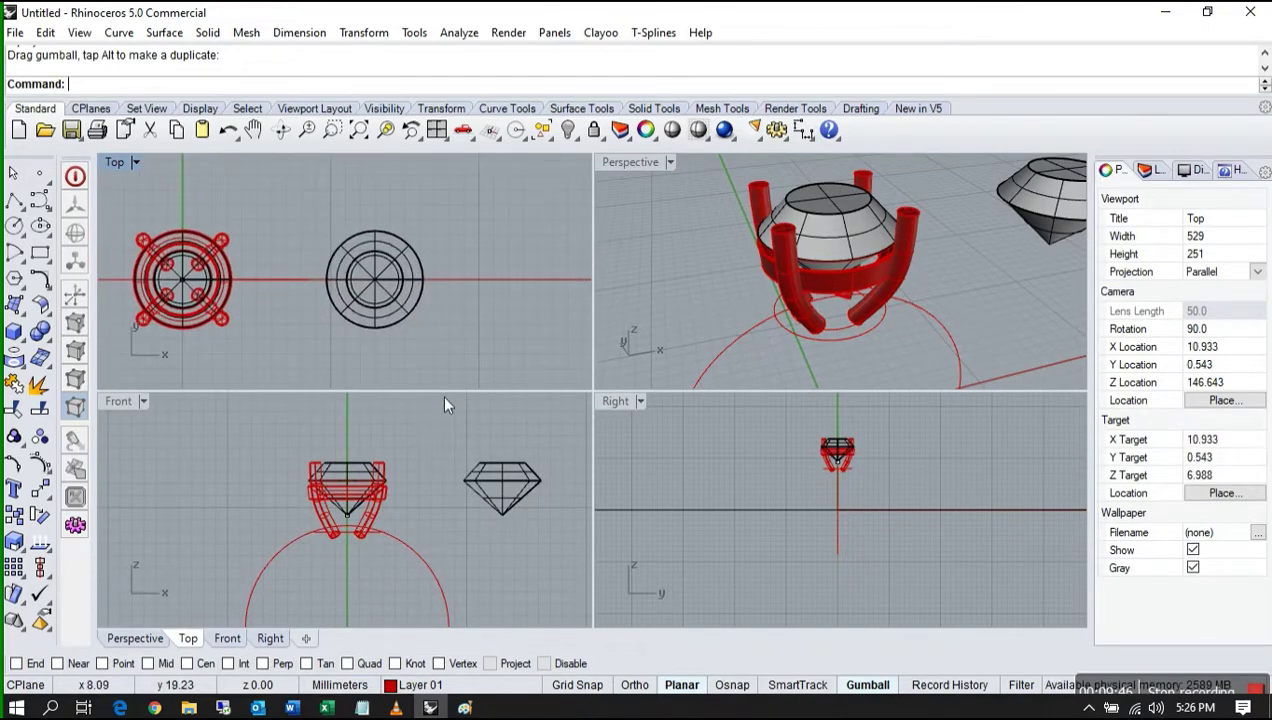
{"action": "scroll", "coordinate": [433, 289], "scroll_direction": "down", "scroll_amount": 6}
{"action": "scroll", "coordinate": [270, 277], "scroll_direction": "up", "scroll_amount": 4}
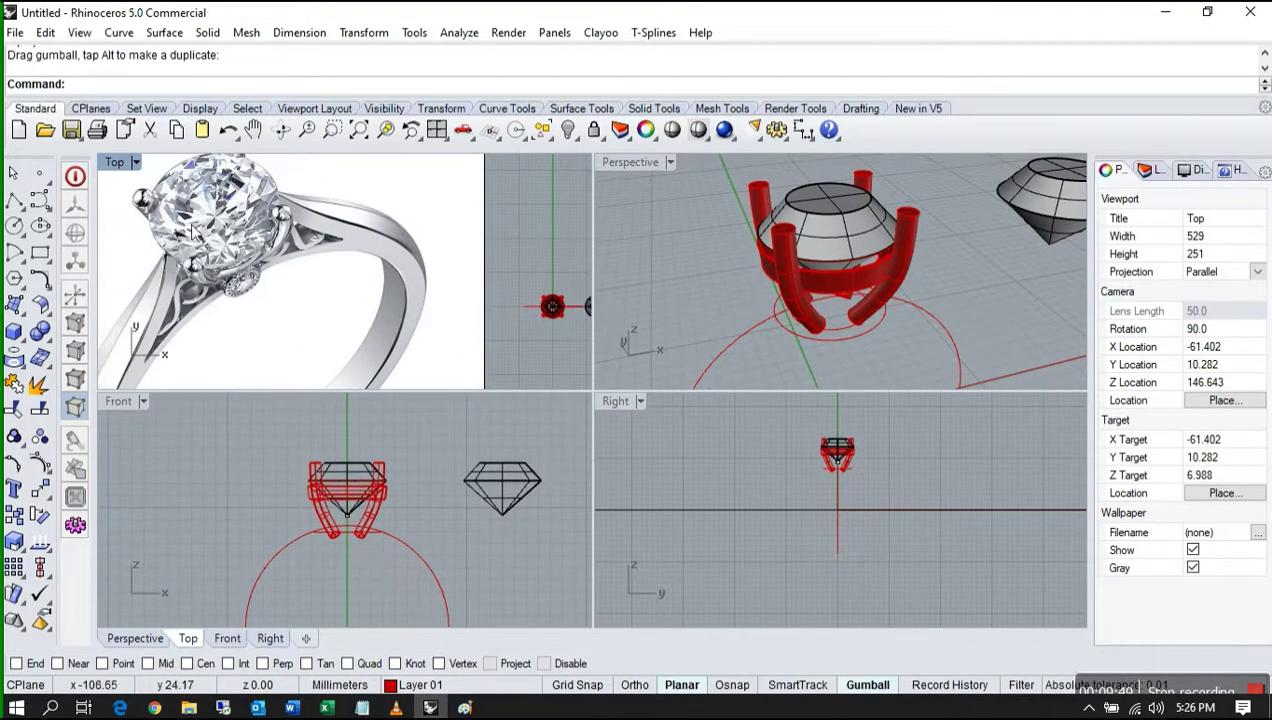
{"action": "scroll", "coordinate": [244, 290], "scroll_direction": "down", "scroll_amount": 3}
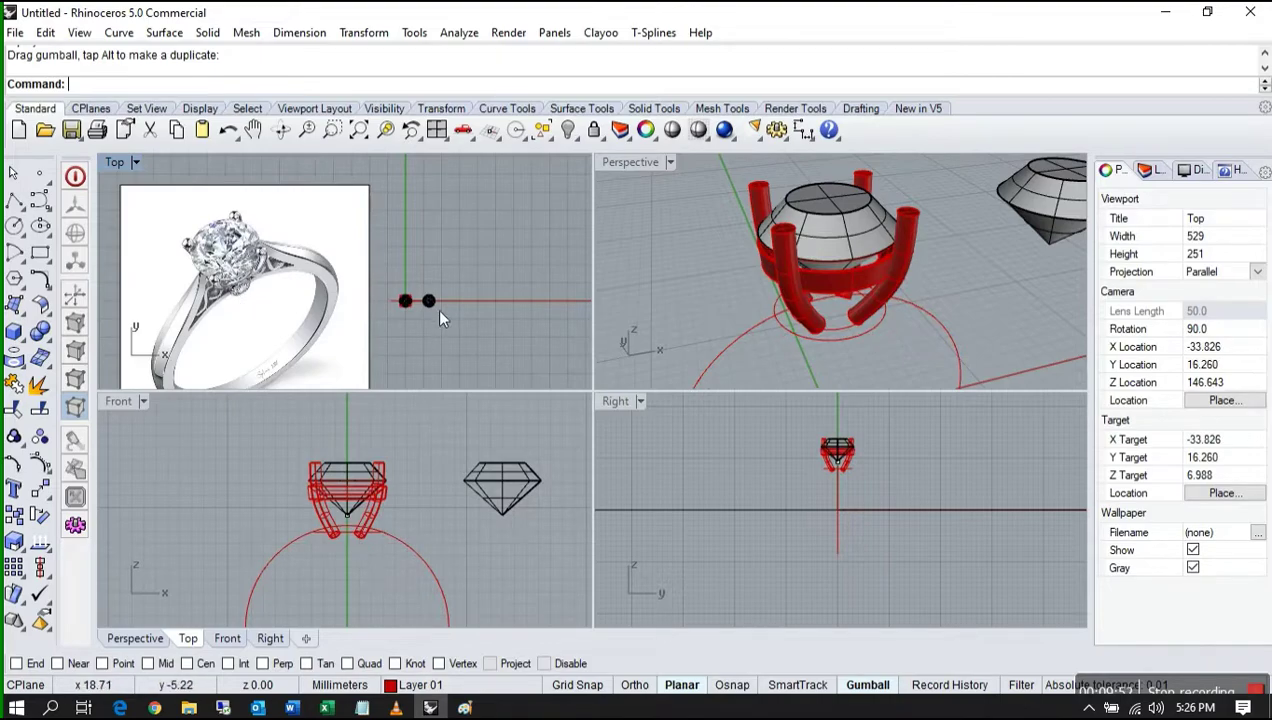
{"action": "scroll", "coordinate": [436, 308], "scroll_direction": "up", "scroll_amount": 6}
{"action": "left_click", "coordinate": [391, 285]}
{"action": "right_click_drag", "start_coordinate": [446, 276], "coordinate": [324, 304]}
{"action": "left_click", "coordinate": [361, 265]}
{"action": "scroll", "coordinate": [182, 306], "scroll_direction": "up", "scroll_amount": 4}
{"action": "right_click_drag", "start_coordinate": [205, 298], "coordinate": [250, 304]}
{"action": "scroll", "coordinate": [326, 285], "scroll_direction": "down", "scroll_amount": 2}
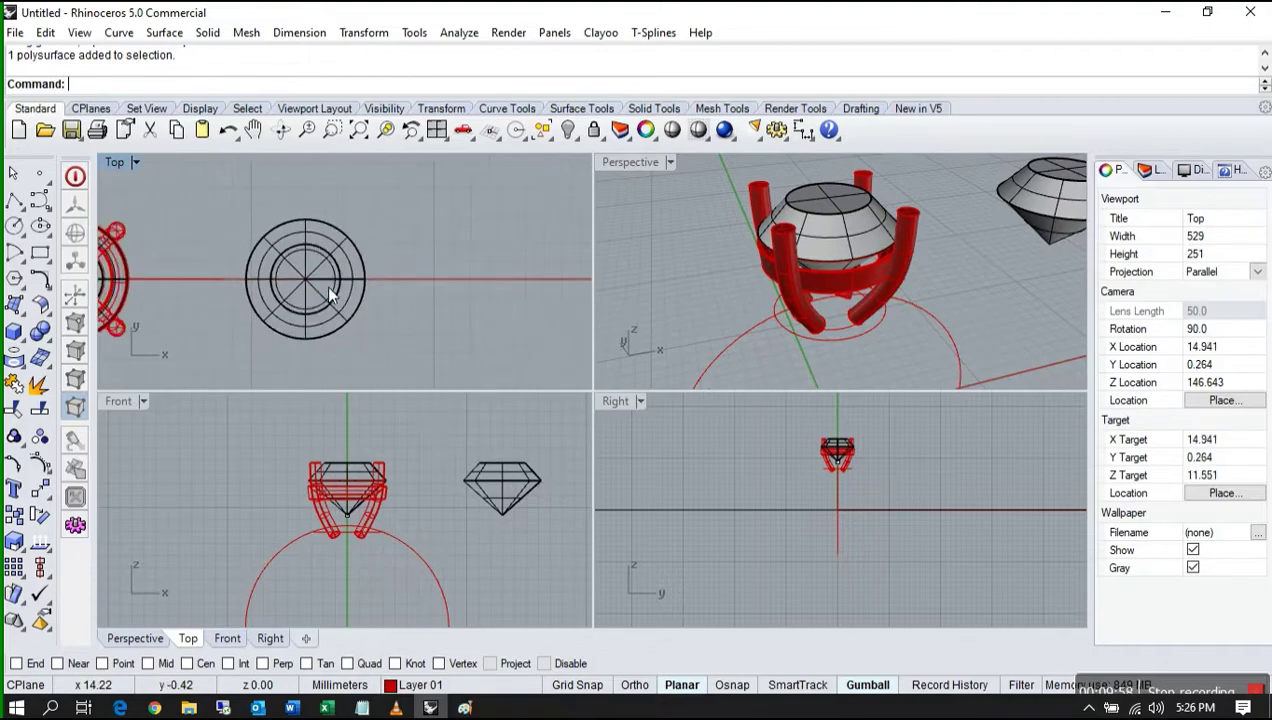
{"action": "right_click_drag", "start_coordinate": [326, 285], "coordinate": [262, 289]}
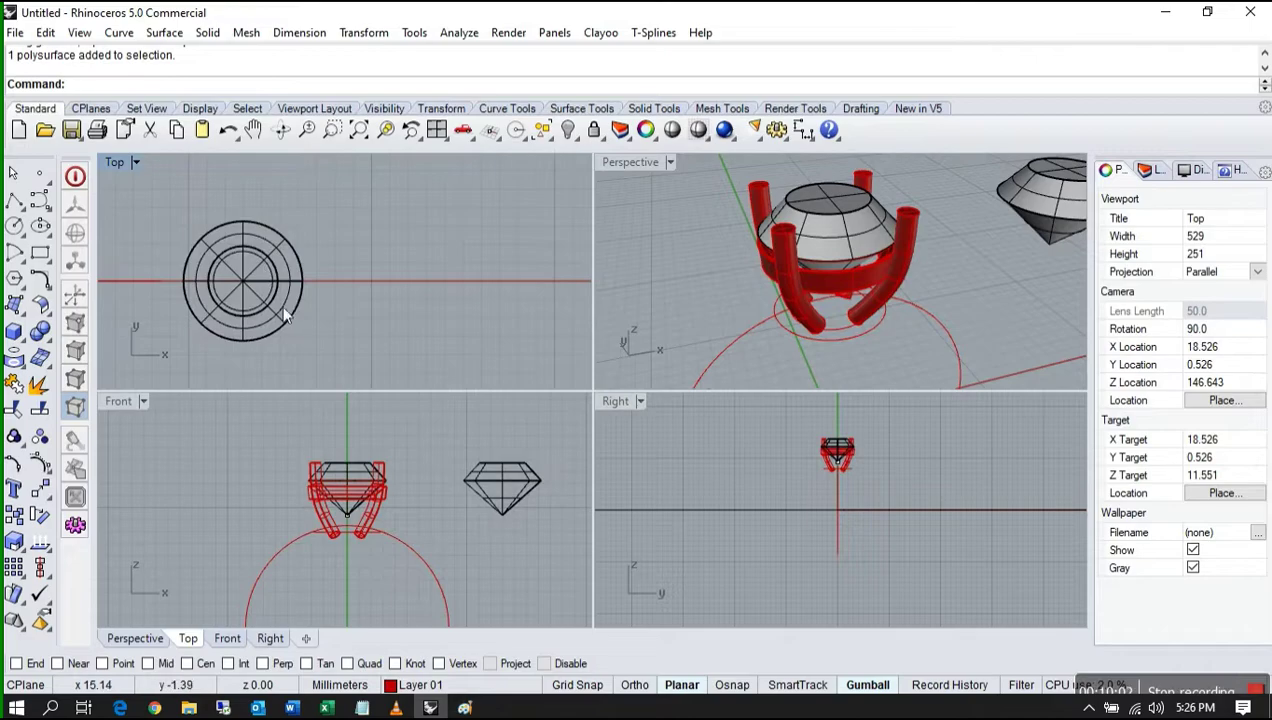
{"action": "right_click_drag", "start_coordinate": [245, 293], "coordinate": [392, 286]}
{"action": "scroll", "coordinate": [302, 255], "scroll_direction": "down", "scroll_amount": 2}
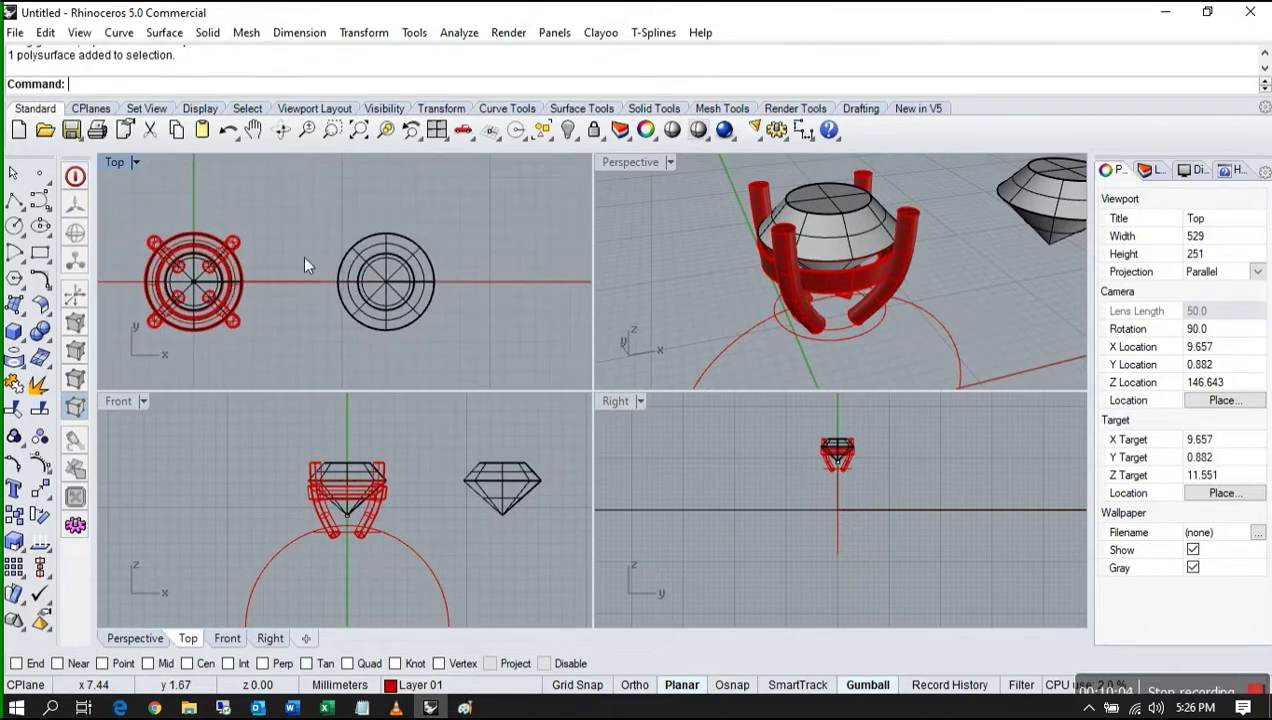